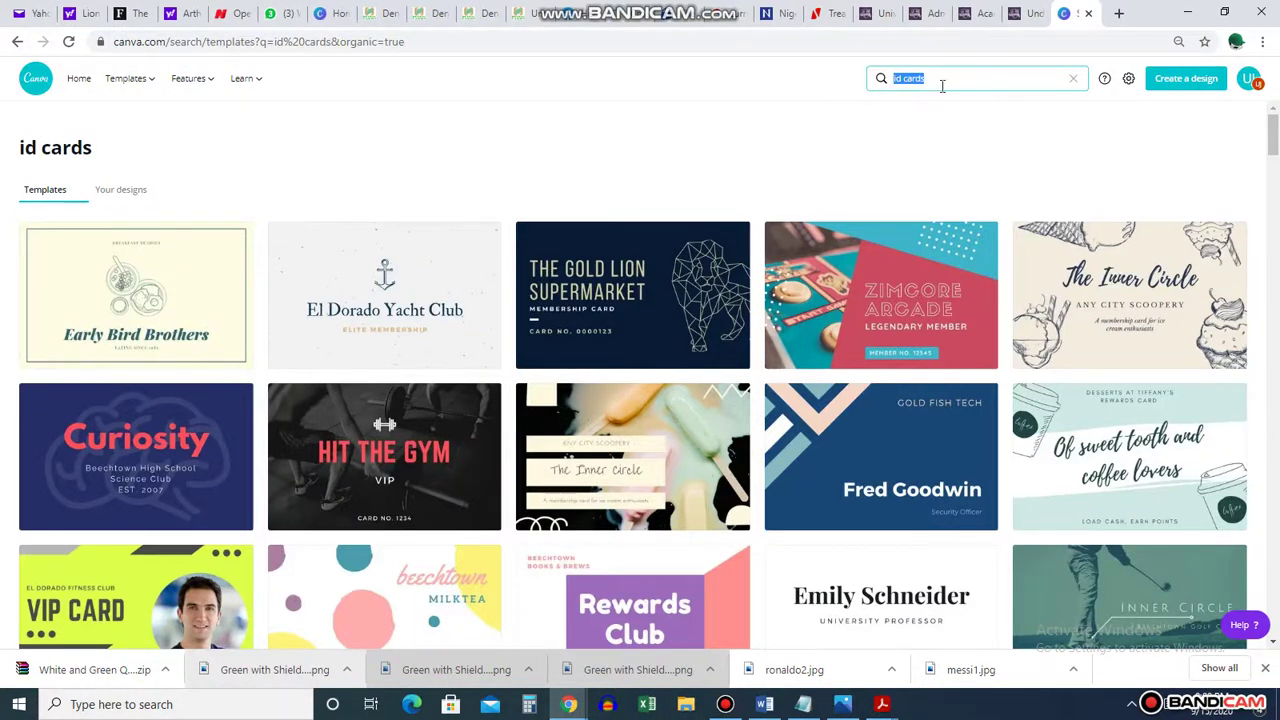
Step: Return to the home page, search for "book" and open the suggested Book Cover templates
{"action": "key", "text": "BackSpace"}
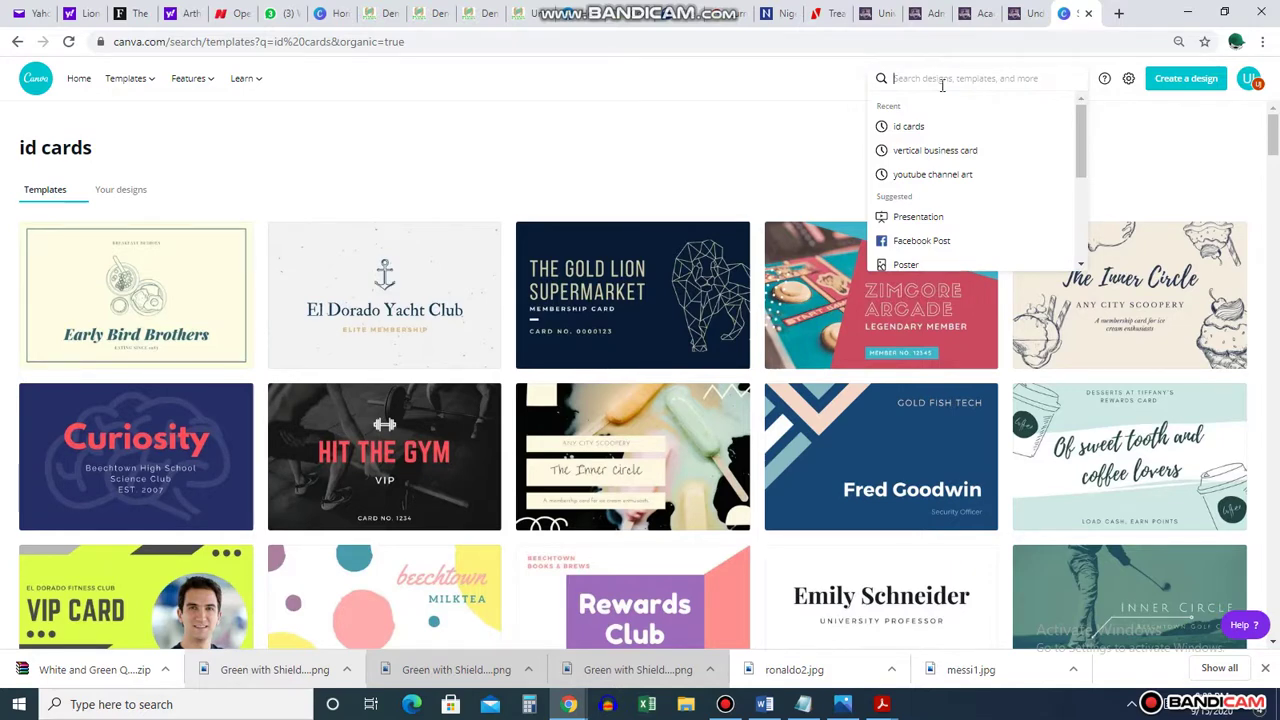
{"action": "left_click", "coordinate": [79, 78]}
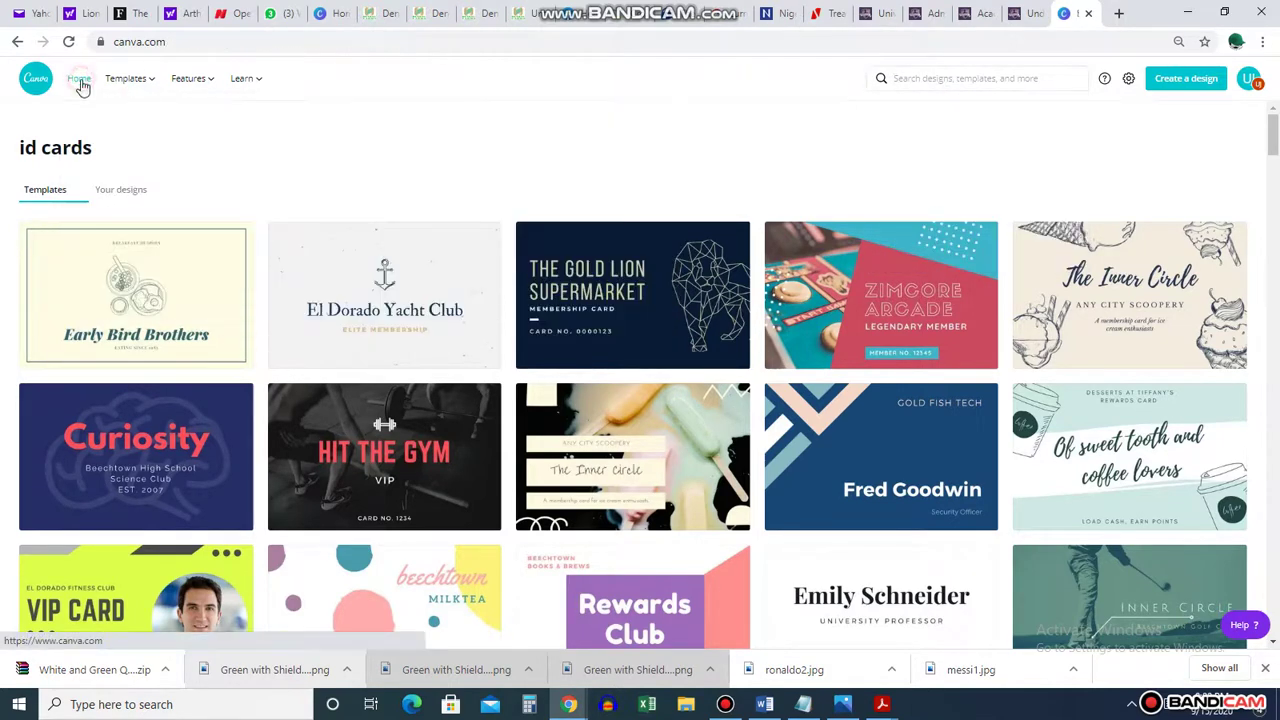
{"action": "left_click_drag", "start_coordinate": [600, 239], "coordinate": [549, 240]}
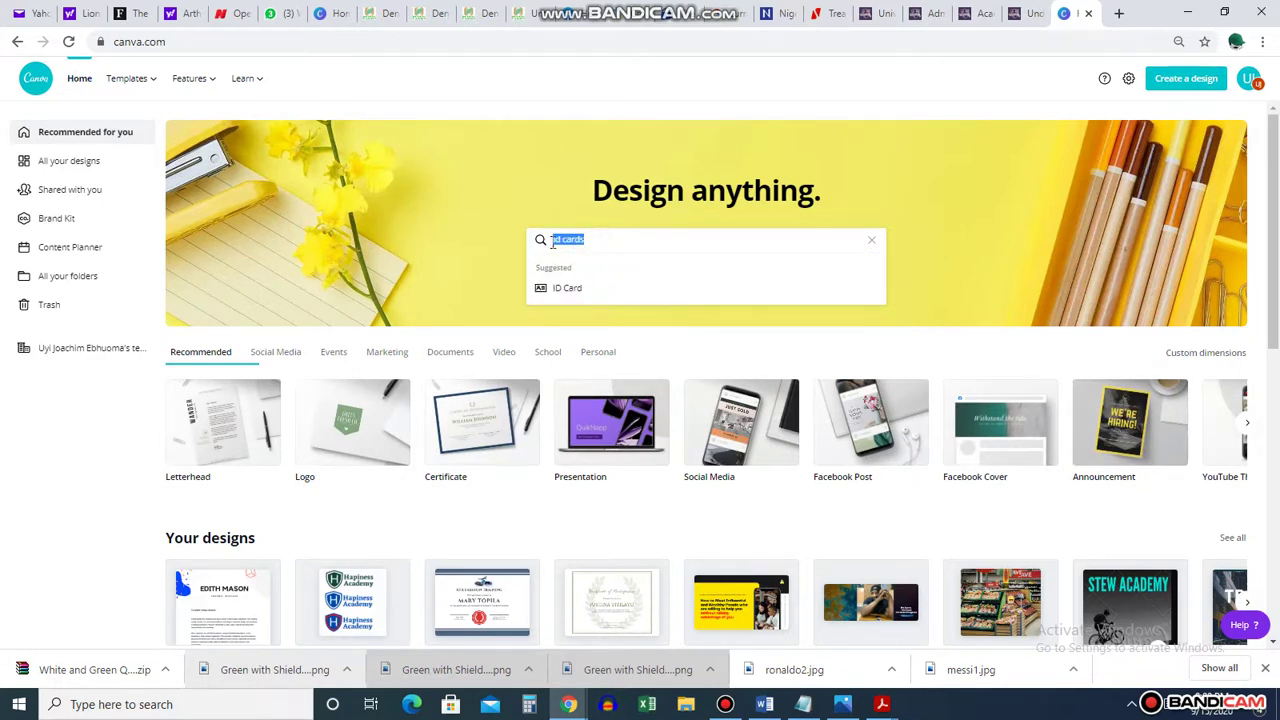
{"action": "type", "text": "book"}
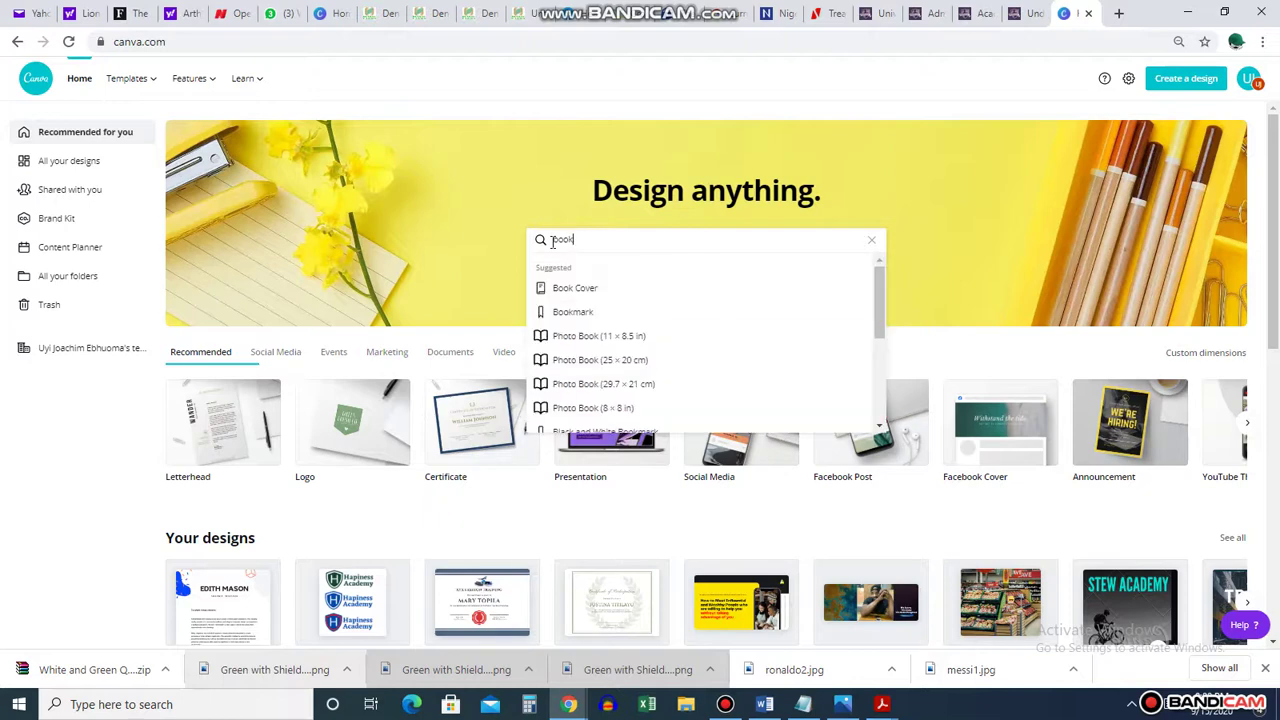
{"action": "left_click", "coordinate": [600, 290]}
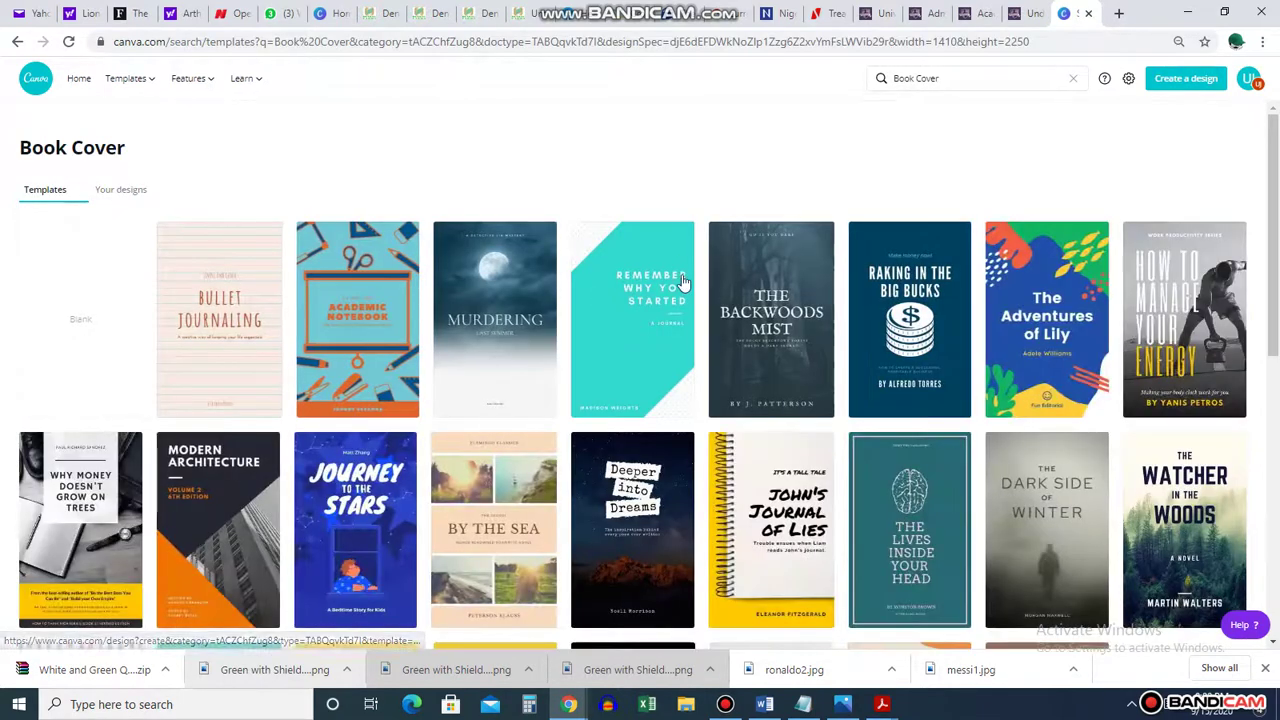
Step: Look through the book cover templates and open The Backwoods Mist template as a new design
{"action": "scroll", "coordinate": [683, 285], "scroll_direction": "down", "scroll_amount": 3}
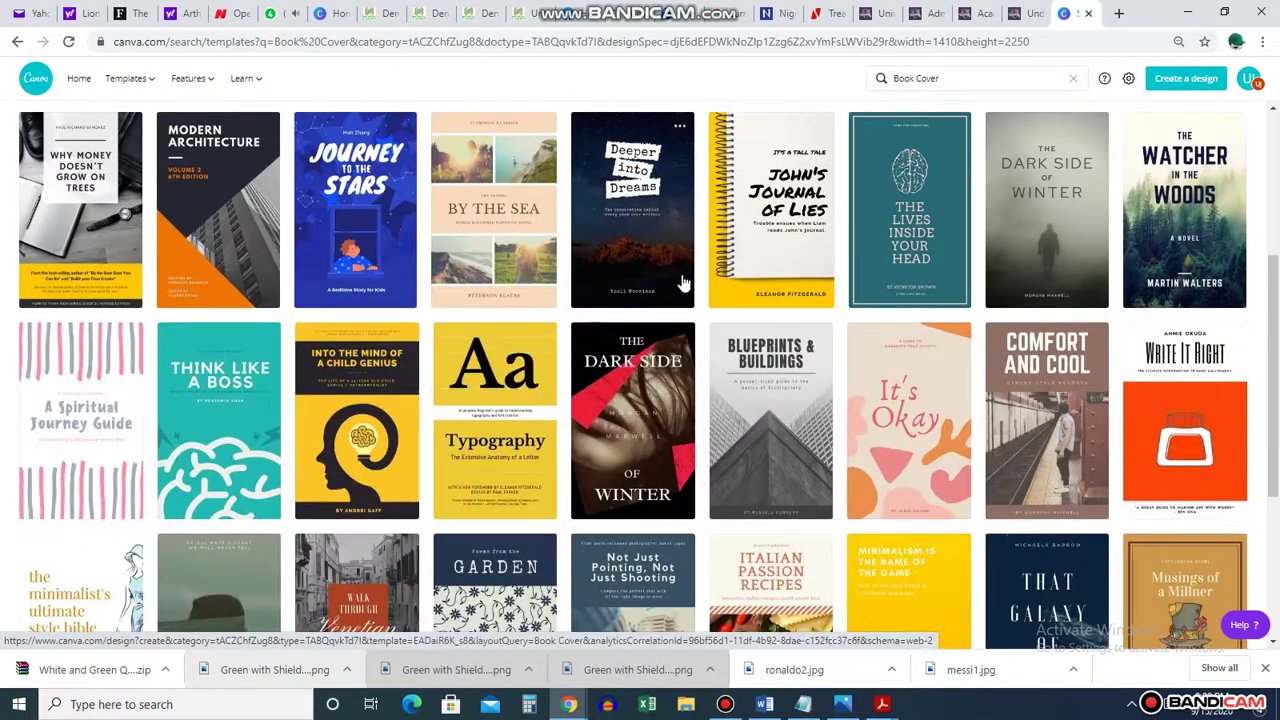
{"action": "scroll", "coordinate": [683, 285], "scroll_direction": "down", "scroll_amount": 2}
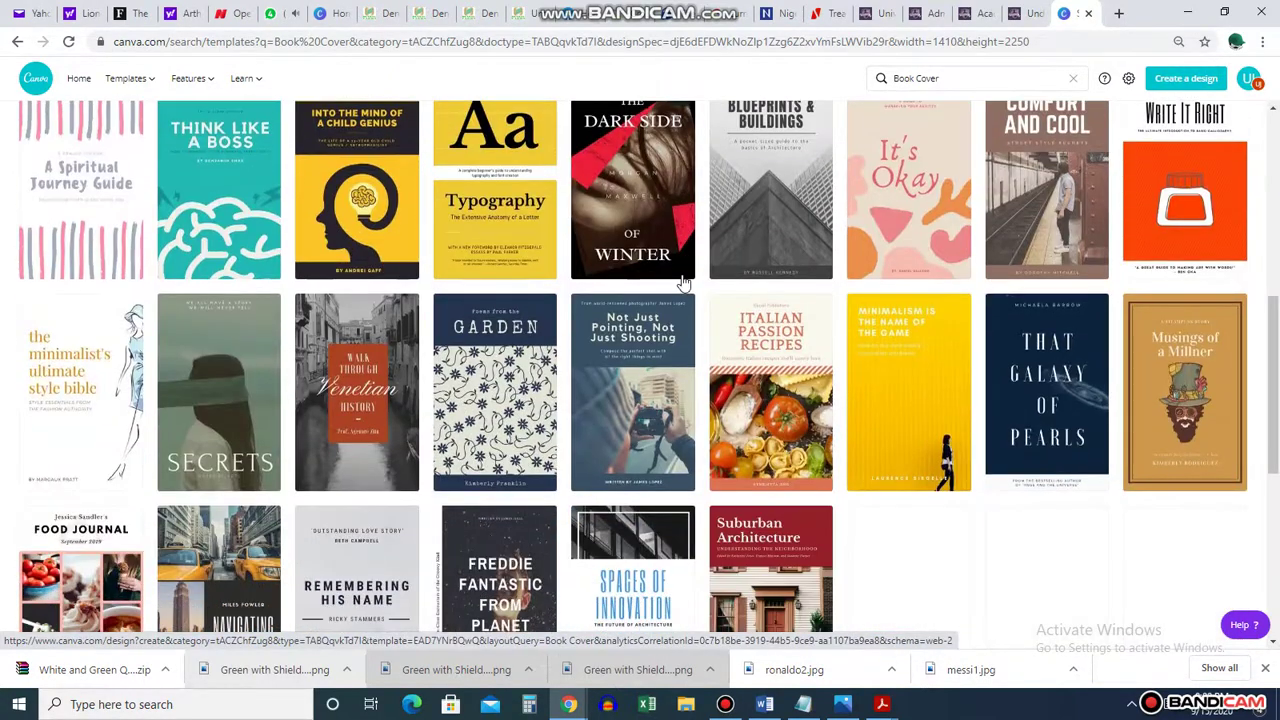
{"action": "scroll", "coordinate": [683, 285], "scroll_direction": "down", "scroll_amount": 2}
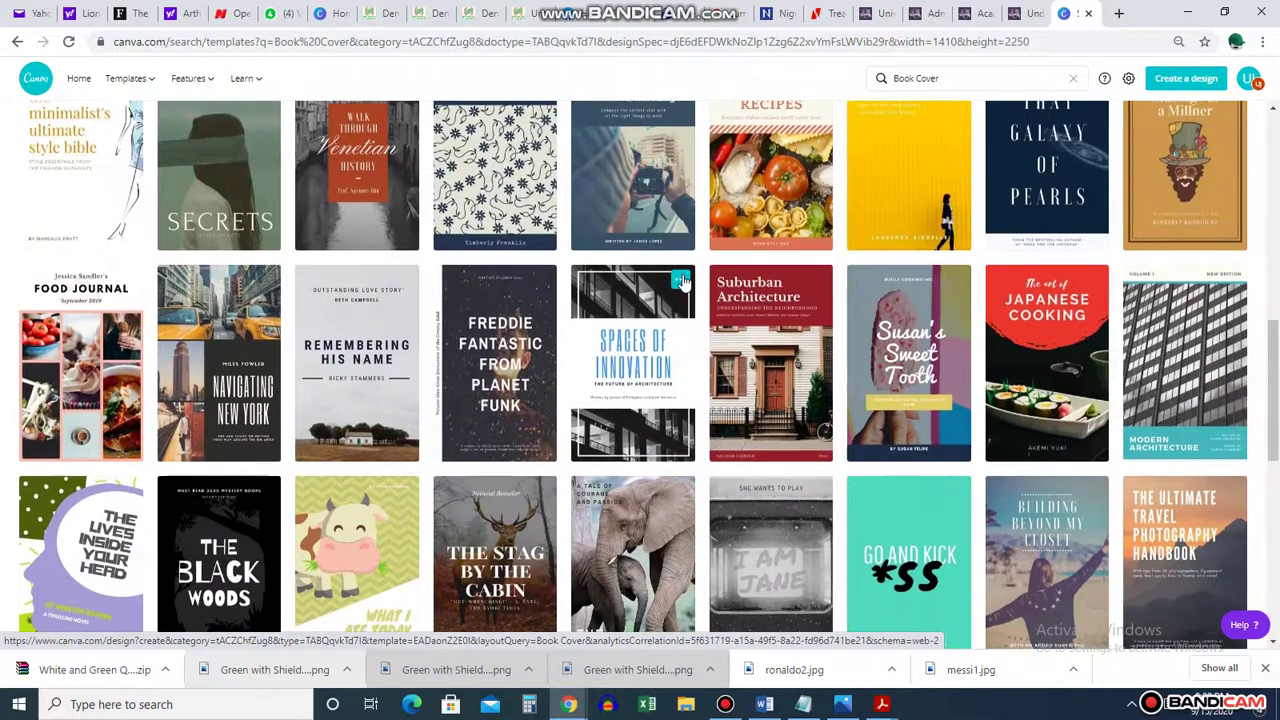
{"action": "scroll", "coordinate": [683, 285], "scroll_direction": "down", "scroll_amount": 2}
{"action": "scroll", "coordinate": [683, 285], "scroll_direction": "down", "scroll_amount": 3}
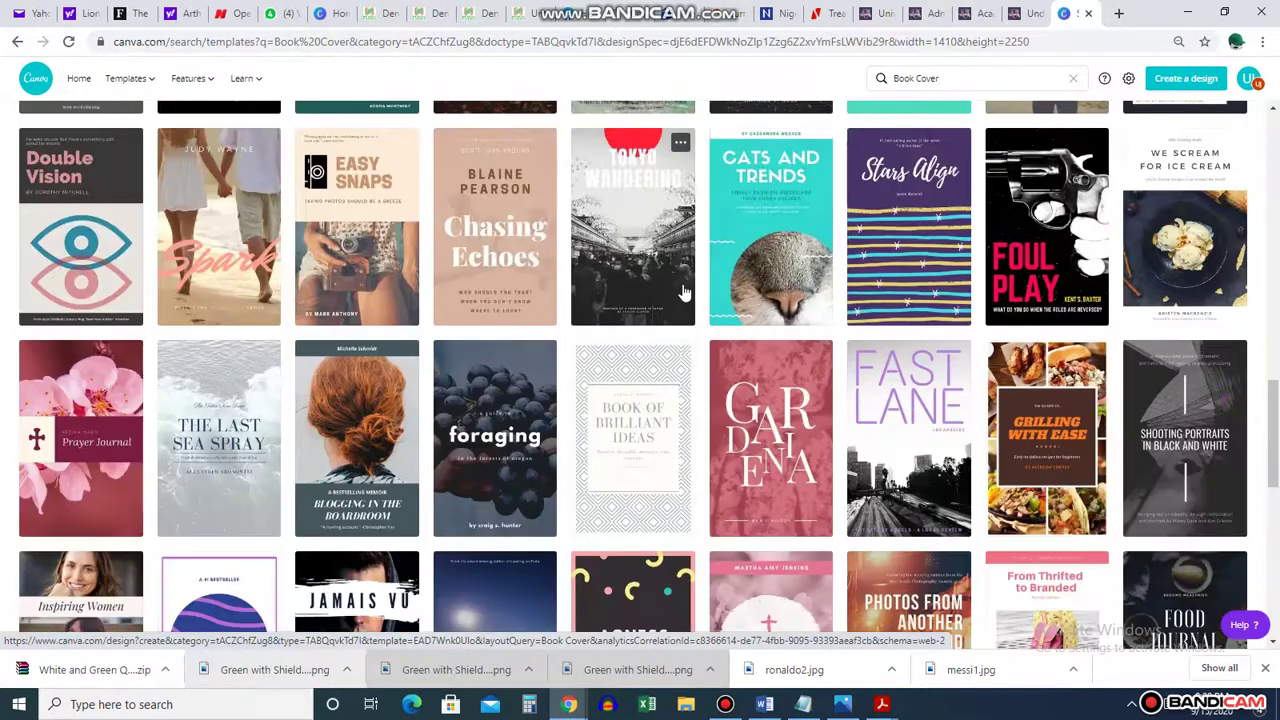
{"action": "scroll", "coordinate": [683, 290], "scroll_direction": "down", "scroll_amount": 3}
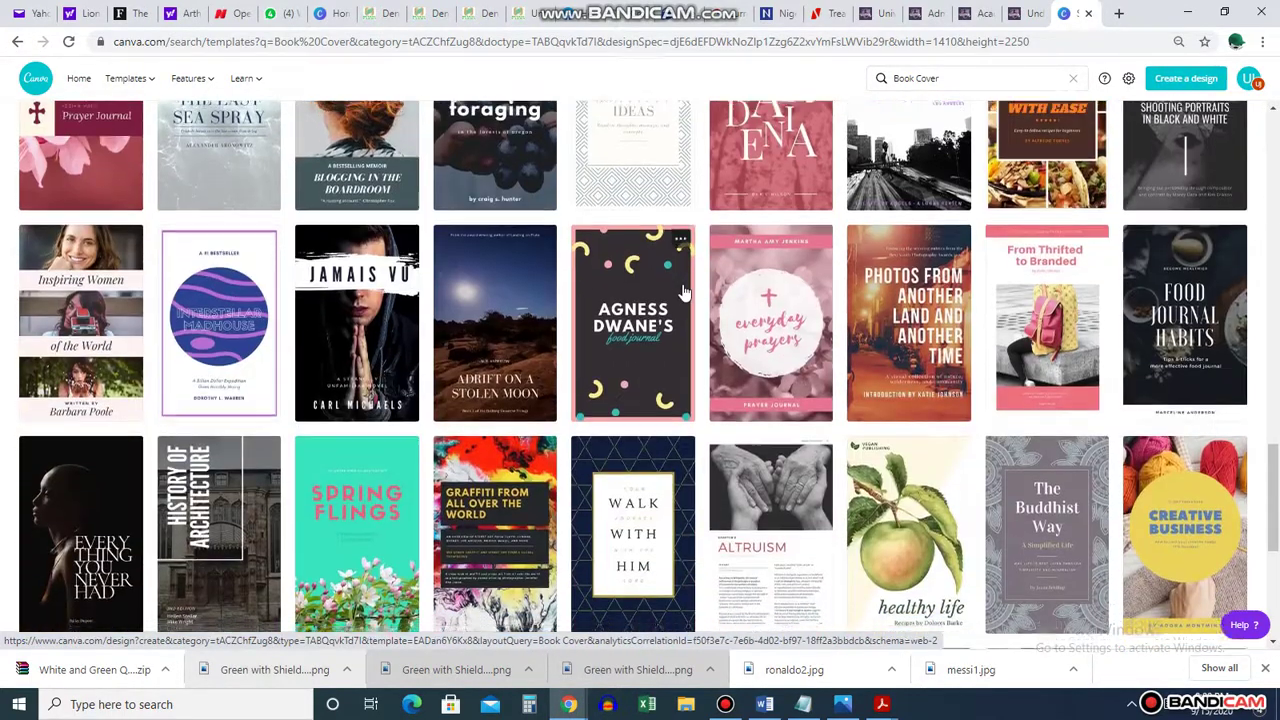
{"action": "scroll", "coordinate": [683, 290], "scroll_direction": "down", "scroll_amount": 2}
{"action": "scroll", "coordinate": [683, 290], "scroll_direction": "down", "scroll_amount": 2}
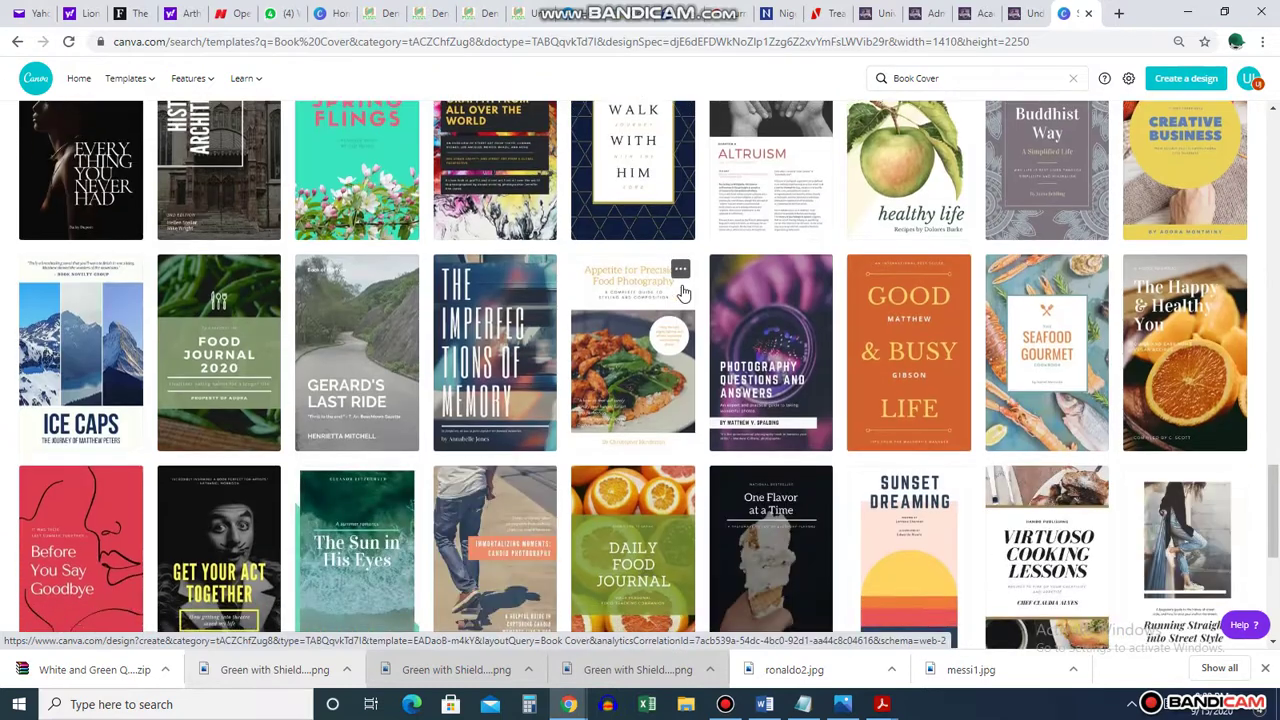
{"action": "scroll", "coordinate": [683, 292], "scroll_direction": "down", "scroll_amount": 3}
{"action": "scroll", "coordinate": [683, 292], "scroll_direction": "down", "scroll_amount": 2}
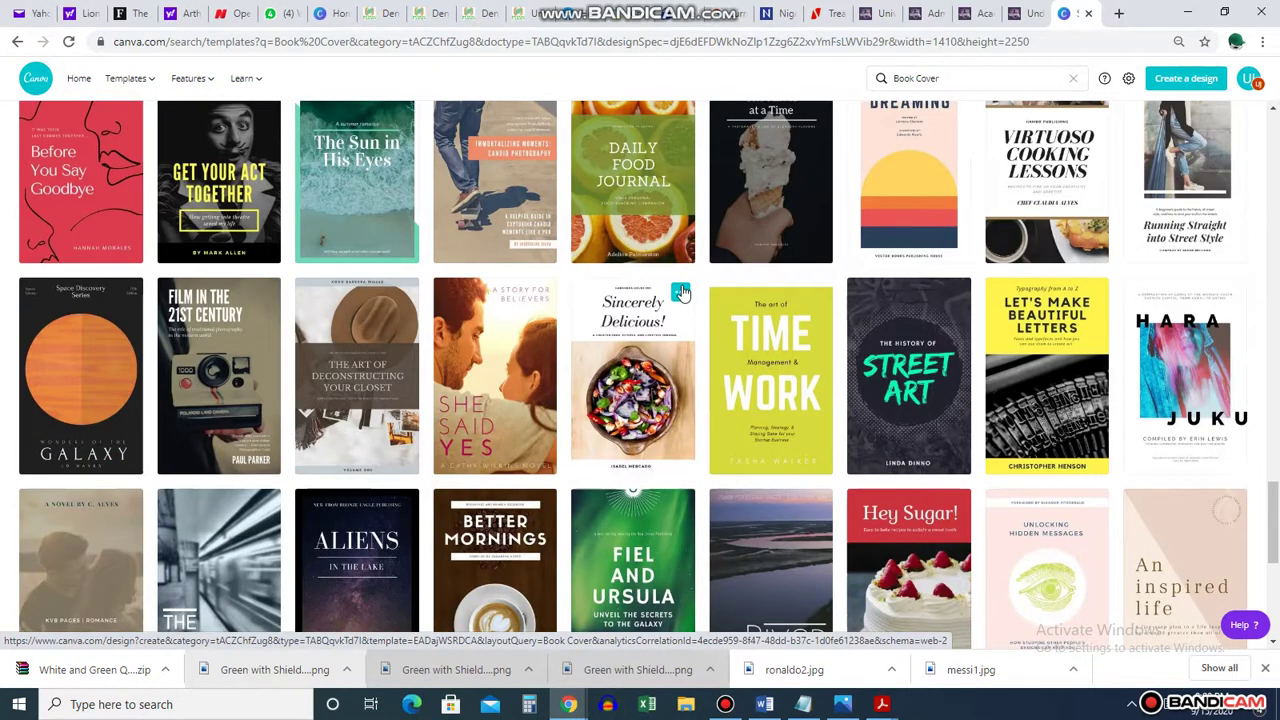
{"action": "scroll", "coordinate": [681, 292], "scroll_direction": "down", "scroll_amount": 1}
{"action": "scroll", "coordinate": [683, 292], "scroll_direction": "down", "scroll_amount": 2}
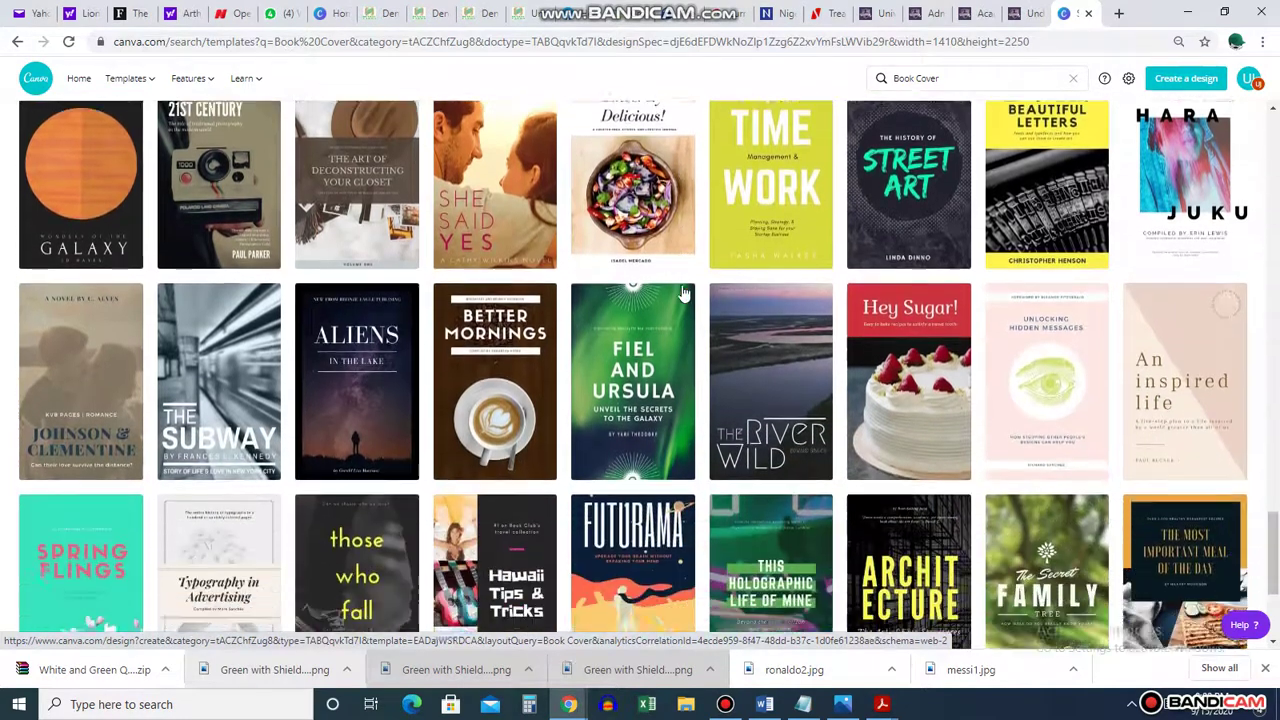
{"action": "scroll", "coordinate": [668, 318], "scroll_direction": "down", "scroll_amount": 7}
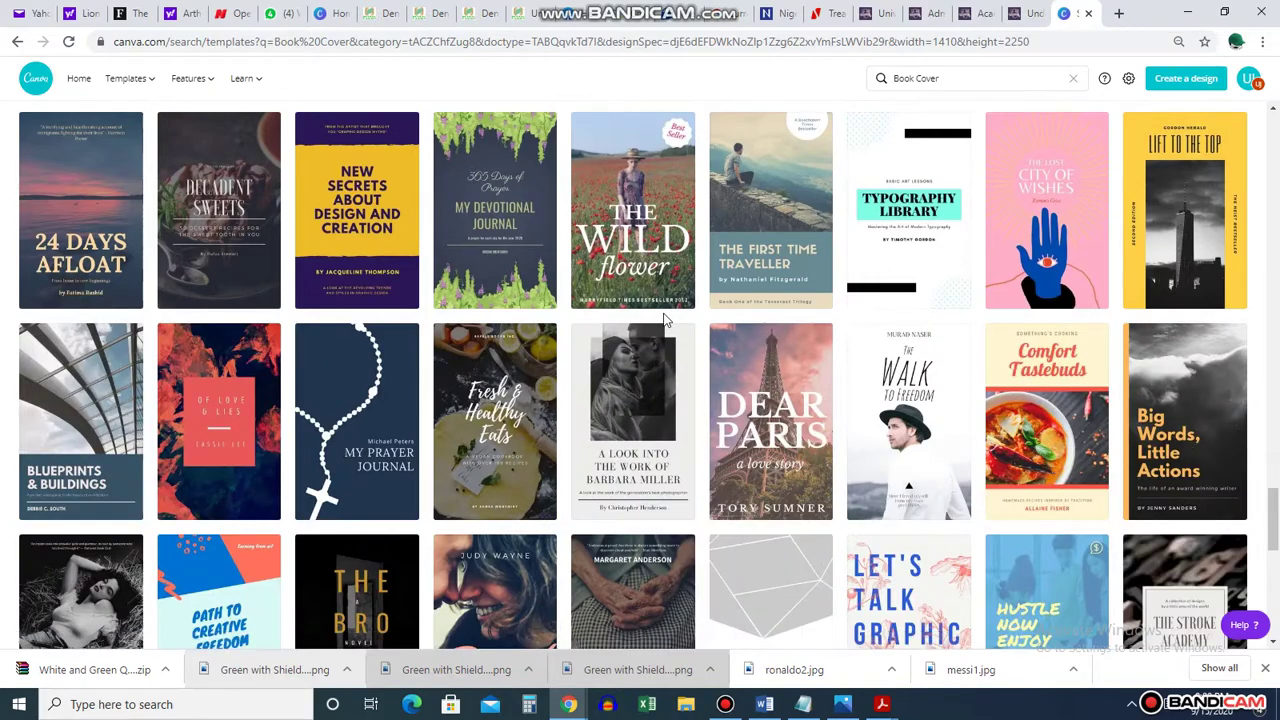
{"action": "scroll", "coordinate": [668, 318], "scroll_direction": "down", "scroll_amount": 5}
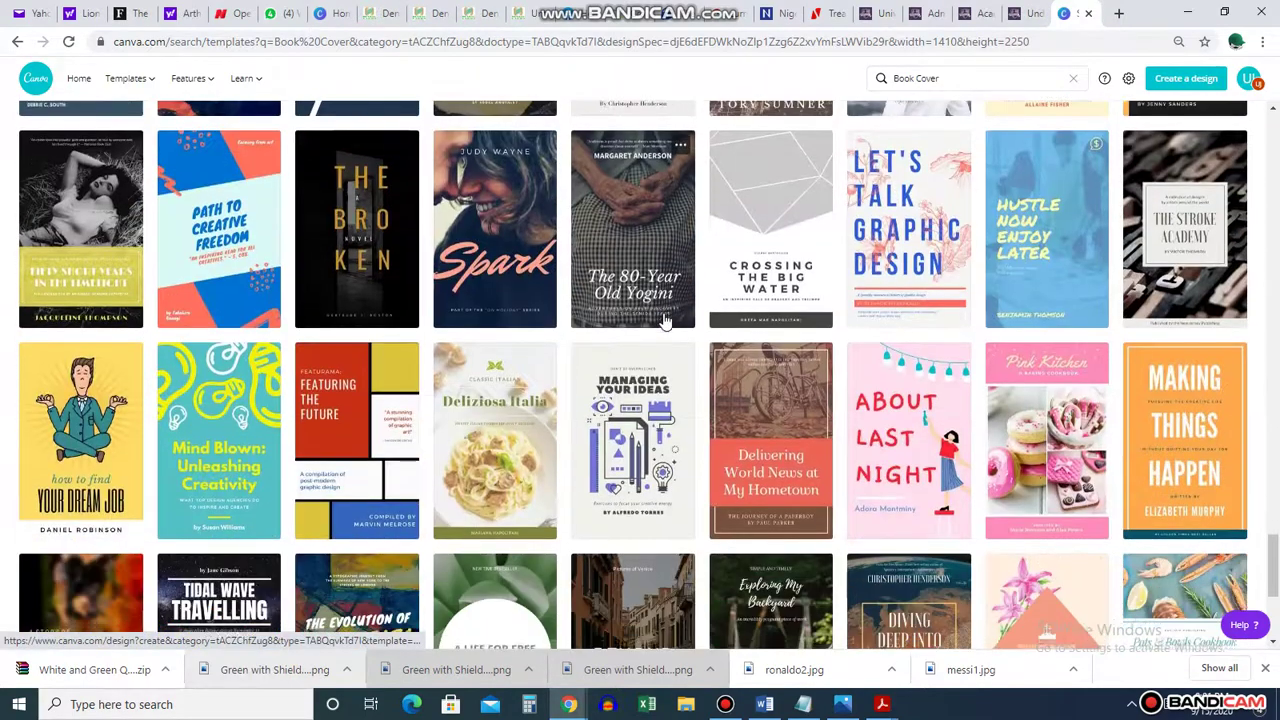
{"action": "scroll", "coordinate": [665, 322], "scroll_direction": "down", "scroll_amount": 7}
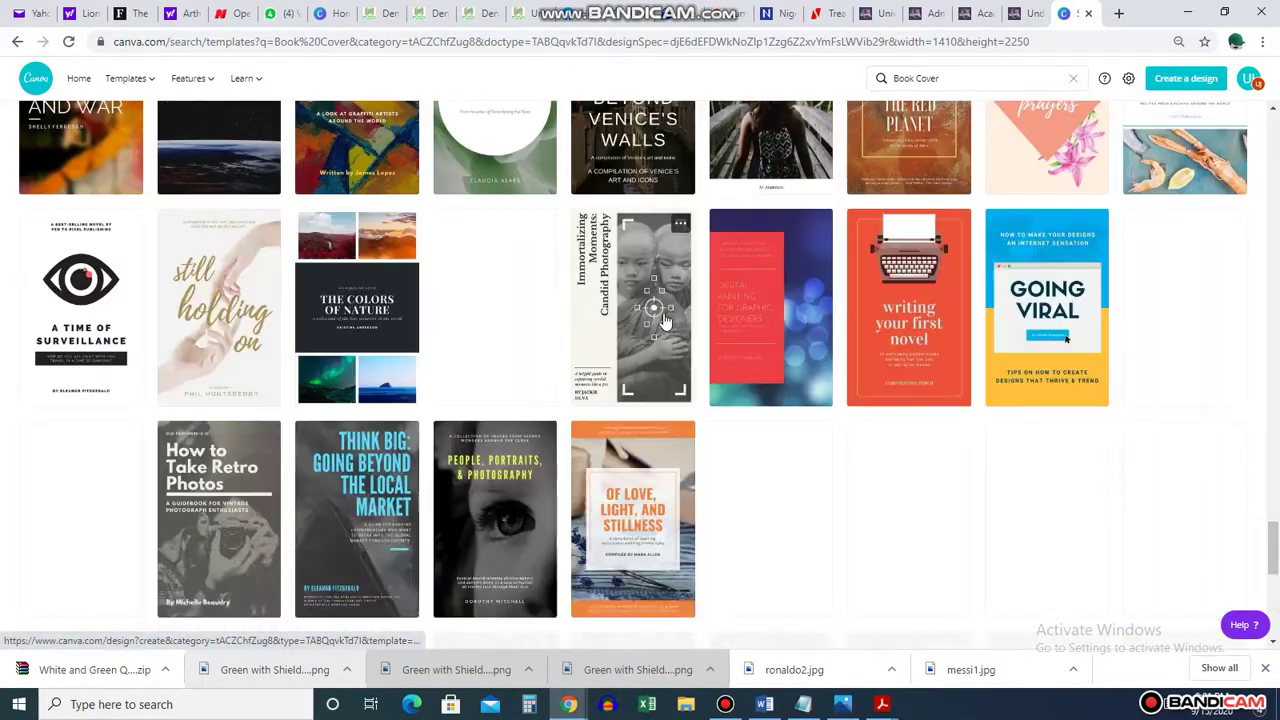
{"action": "scroll", "coordinate": [665, 322], "scroll_direction": "up", "scroll_amount": 18}
{"action": "scroll", "coordinate": [664, 320], "scroll_direction": "up", "scroll_amount": 15}
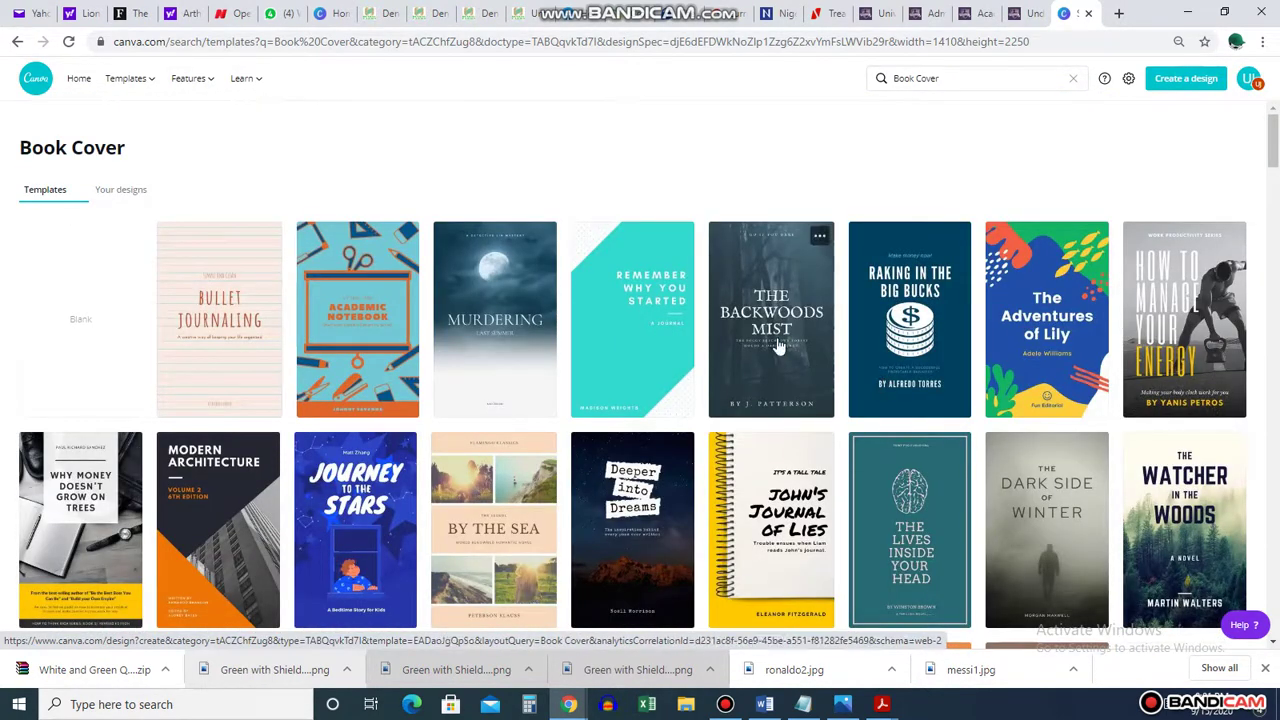
{"action": "left_click", "coordinate": [777, 345]}
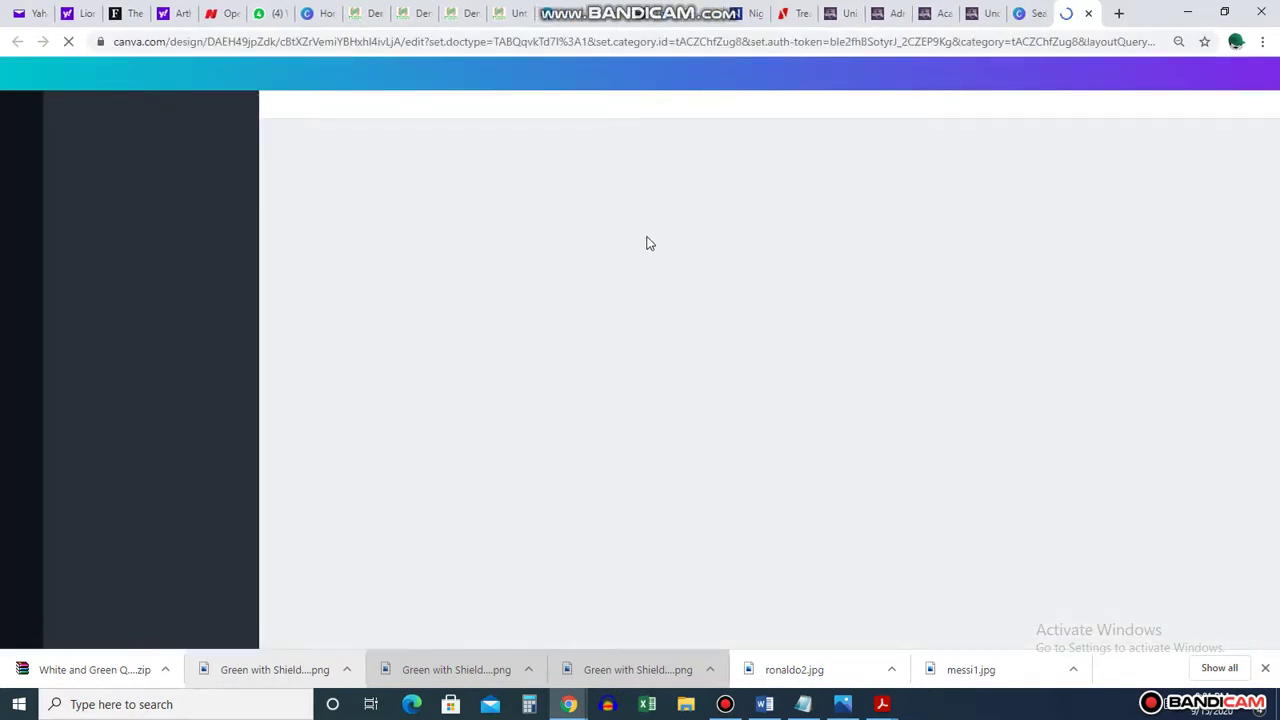
Step: Go back to the template search results, search for "table" and open the suggested Table Of Contents templates
{"action": "left_click", "coordinate": [1023, 13]}
{"action": "left_click", "coordinate": [918, 78]}
{"action": "left_click_drag", "start_coordinate": [940, 78], "coordinate": [872, 80]}
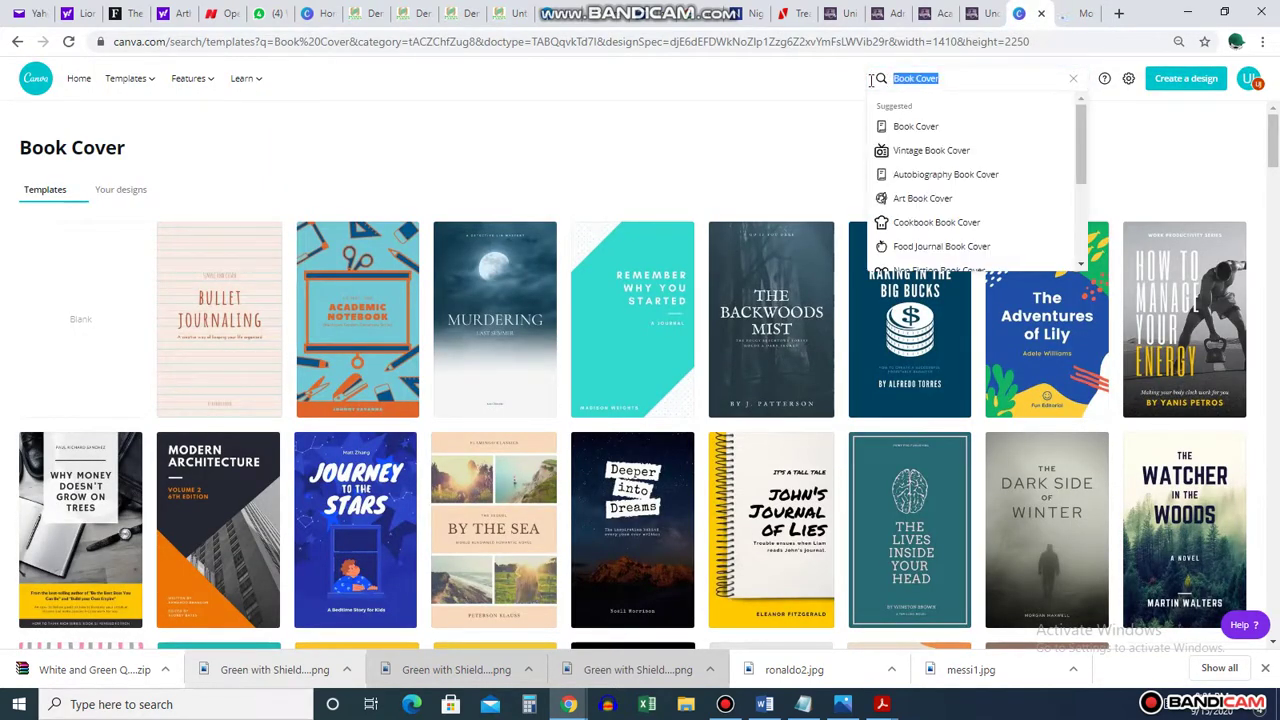
{"action": "type", "text": "table"}
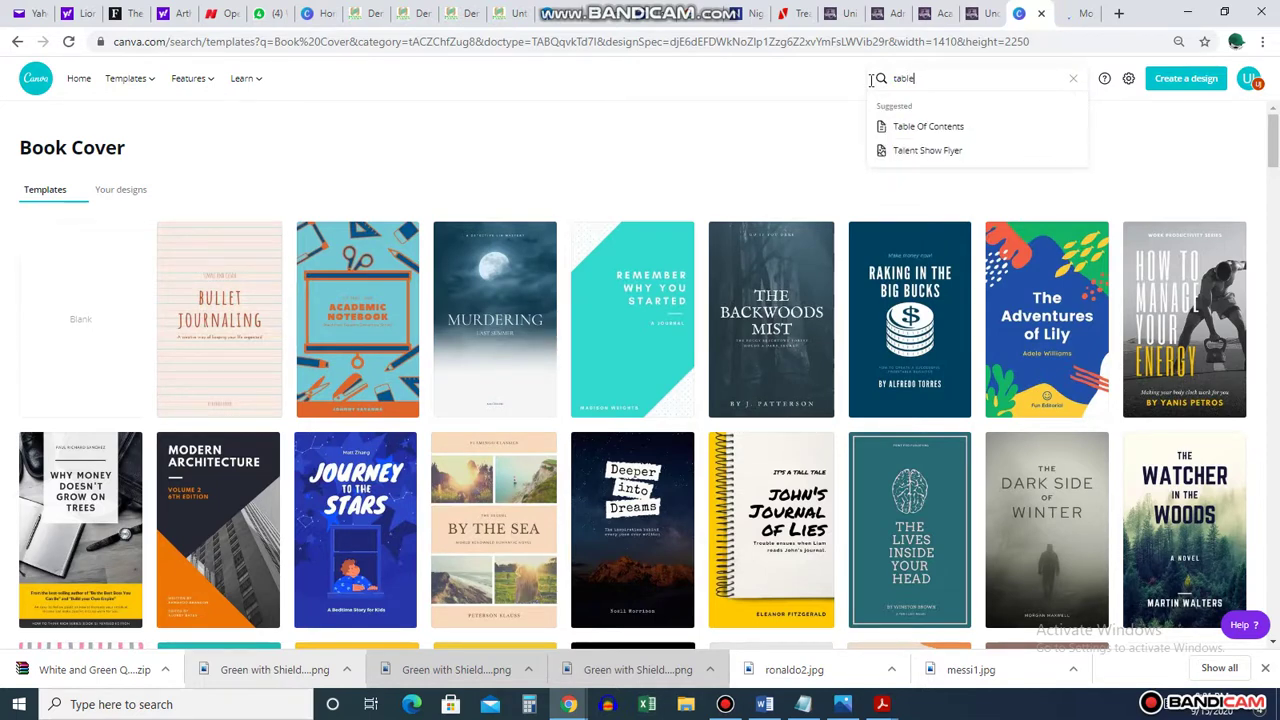
{"action": "left_click", "coordinate": [938, 128]}
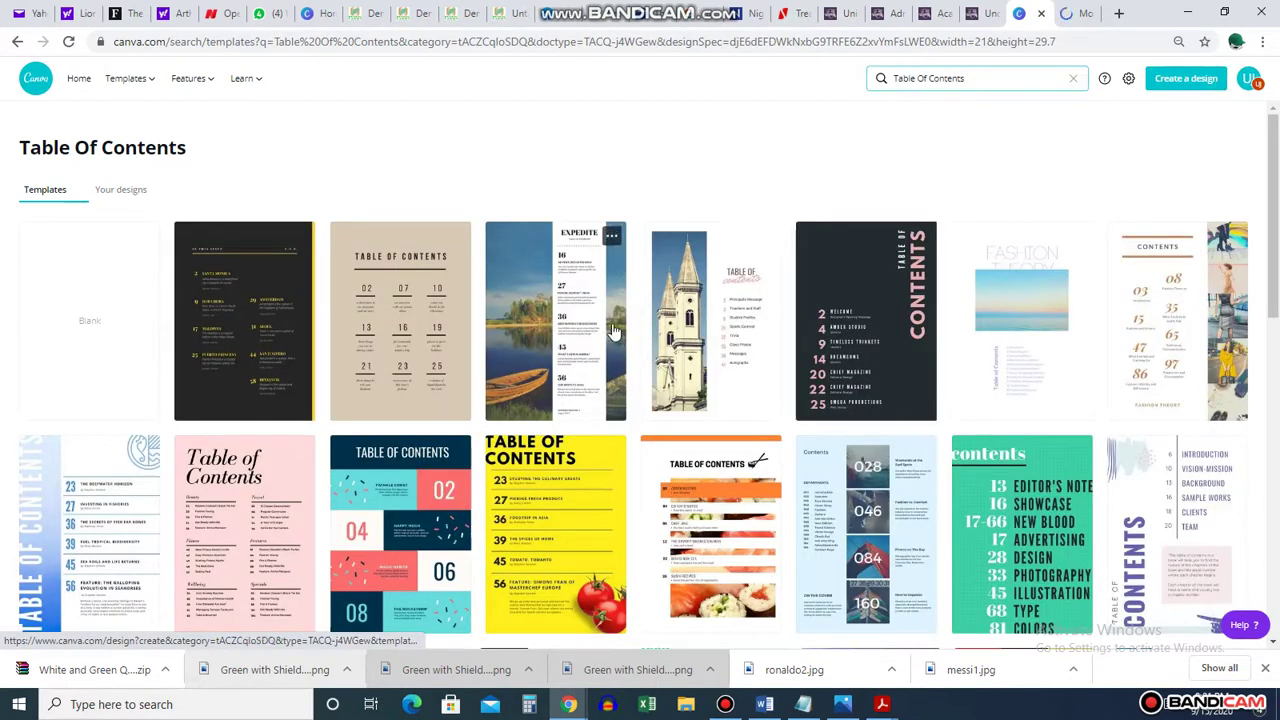
Step: Look through the table of contents templates and open the white "Contents" magazine-style layout with black and yellow blocks as a new design
{"action": "scroll", "coordinate": [614, 332], "scroll_direction": "down", "scroll_amount": 3}
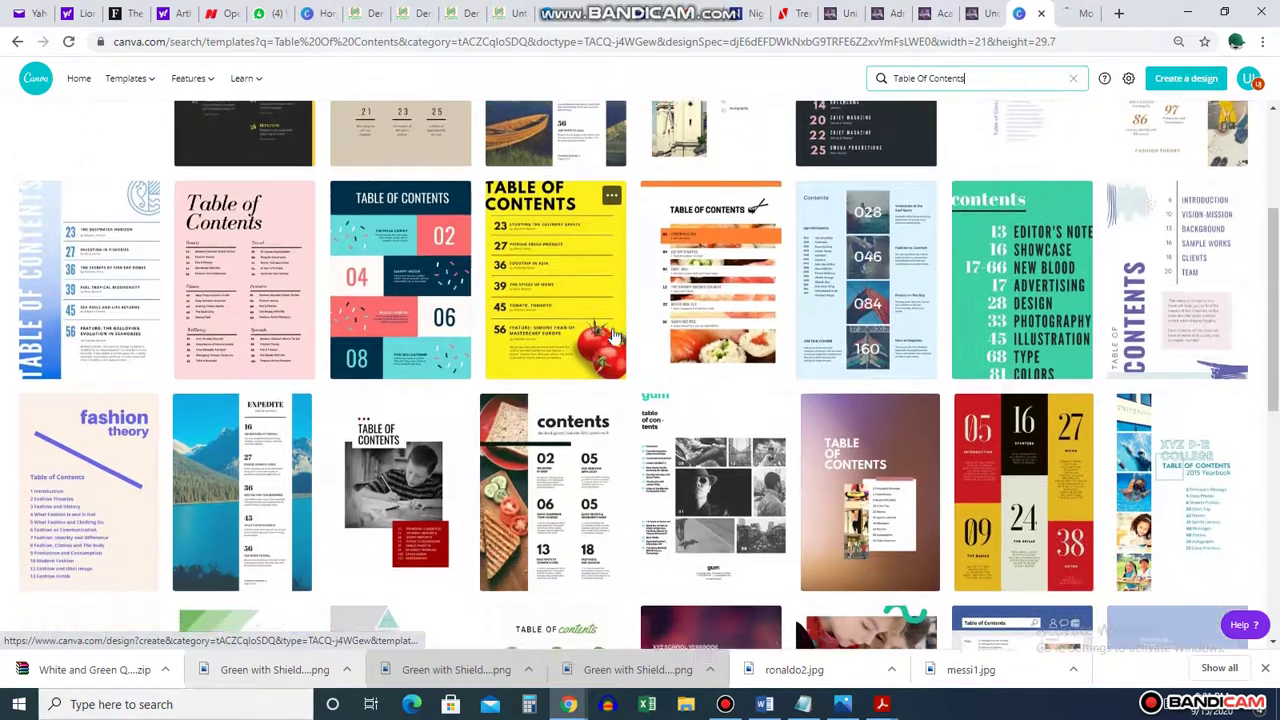
{"action": "scroll", "coordinate": [614, 336], "scroll_direction": "down", "scroll_amount": 1}
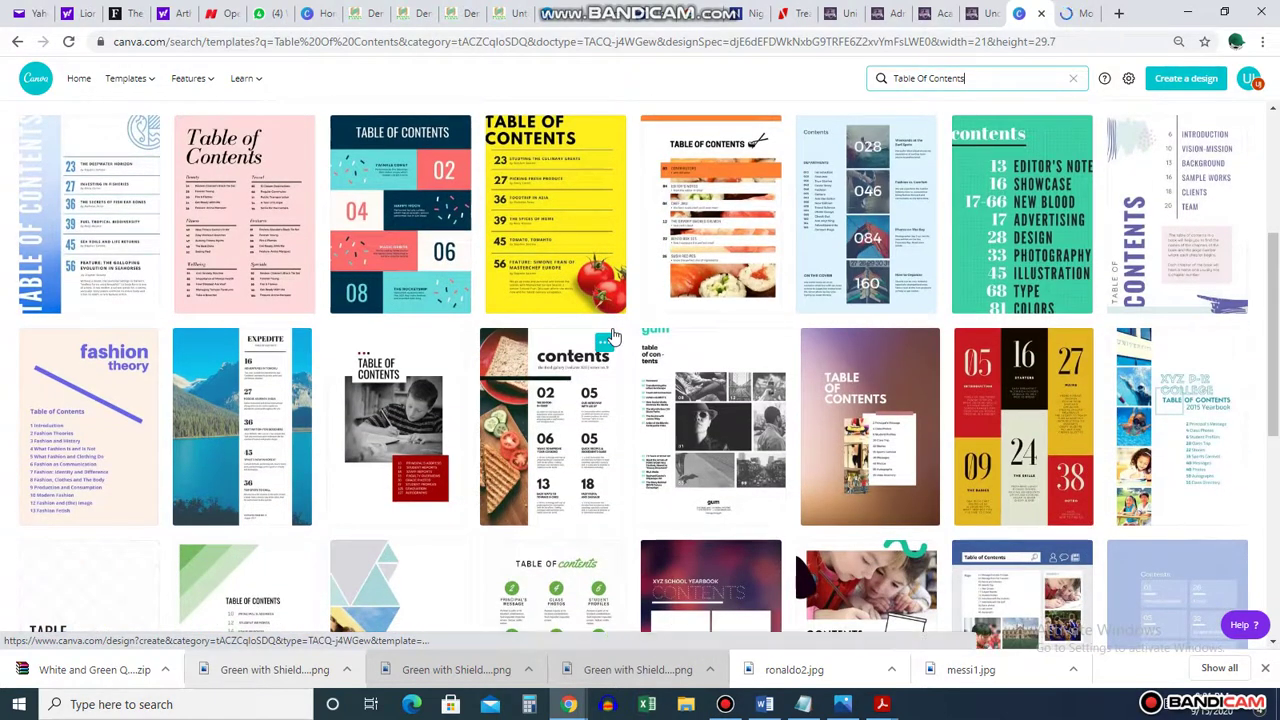
{"action": "scroll", "coordinate": [614, 336], "scroll_direction": "down", "scroll_amount": 2}
{"action": "scroll", "coordinate": [614, 336], "scroll_direction": "down", "scroll_amount": 3}
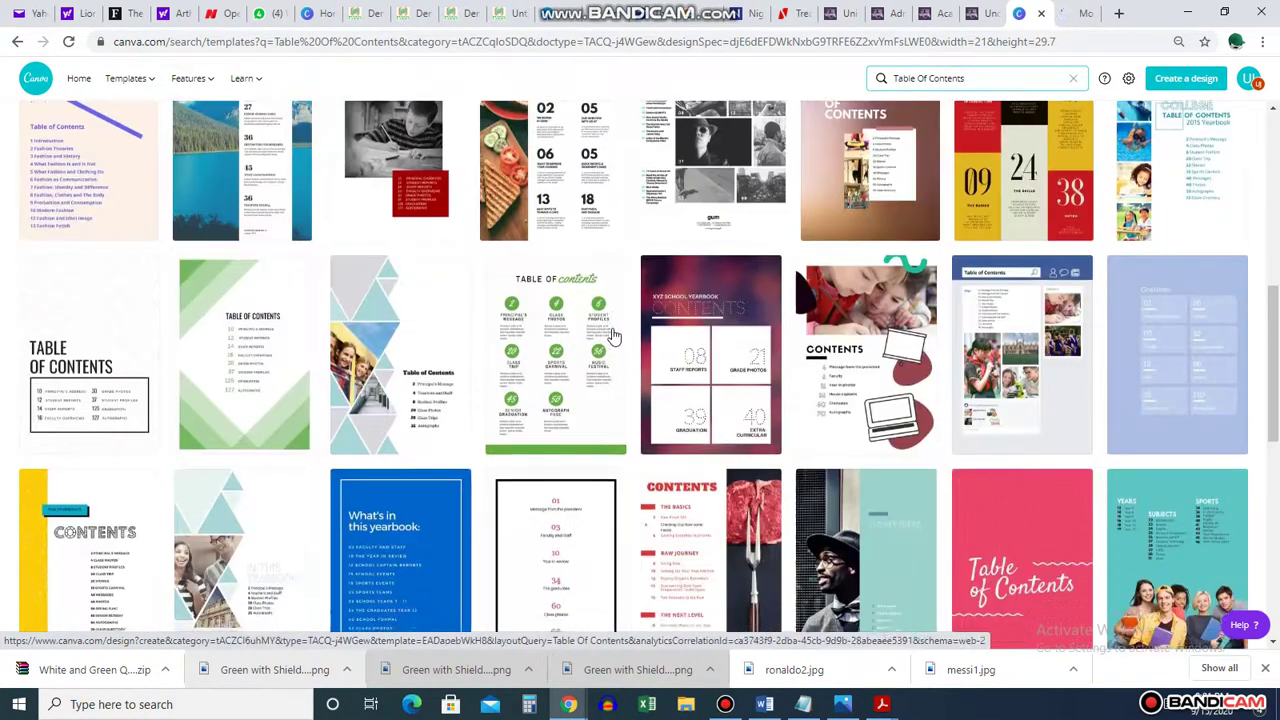
{"action": "scroll", "coordinate": [614, 336], "scroll_direction": "down", "scroll_amount": 1}
{"action": "scroll", "coordinate": [614, 336], "scroll_direction": "down", "scroll_amount": 1}
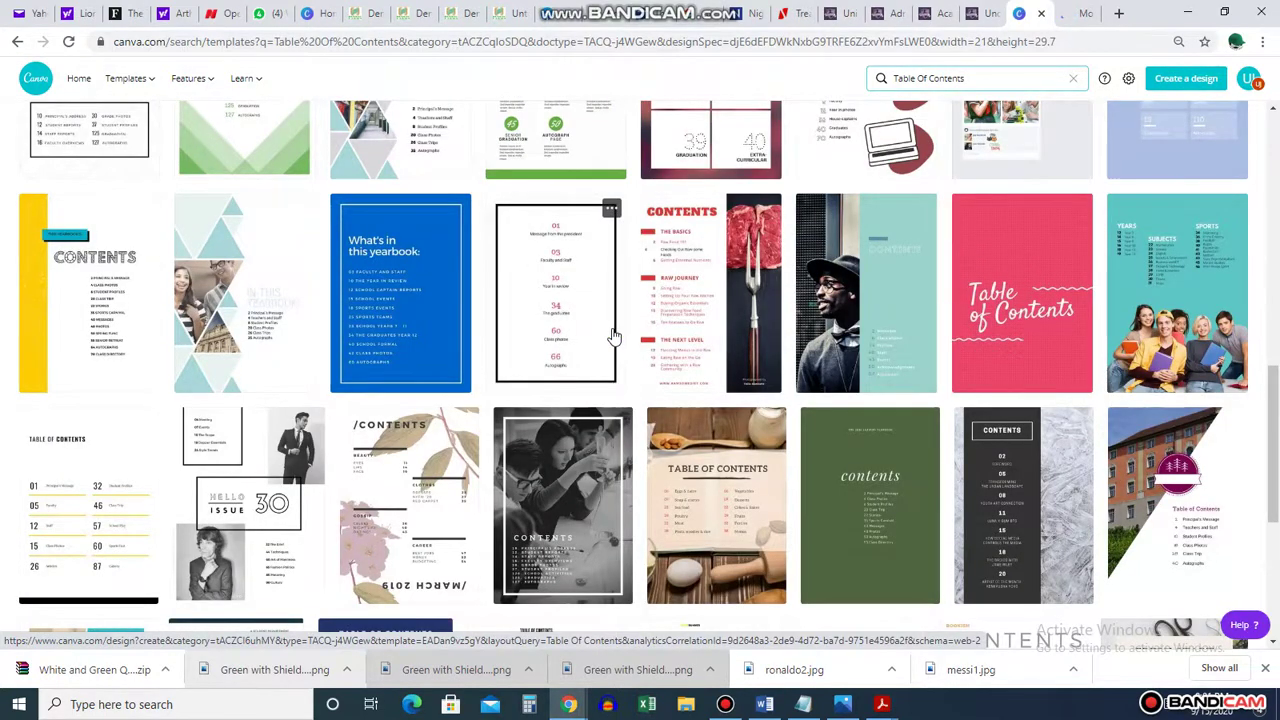
{"action": "scroll", "coordinate": [614, 336], "scroll_direction": "down", "scroll_amount": 2}
{"action": "scroll", "coordinate": [614, 336], "scroll_direction": "down", "scroll_amount": 3}
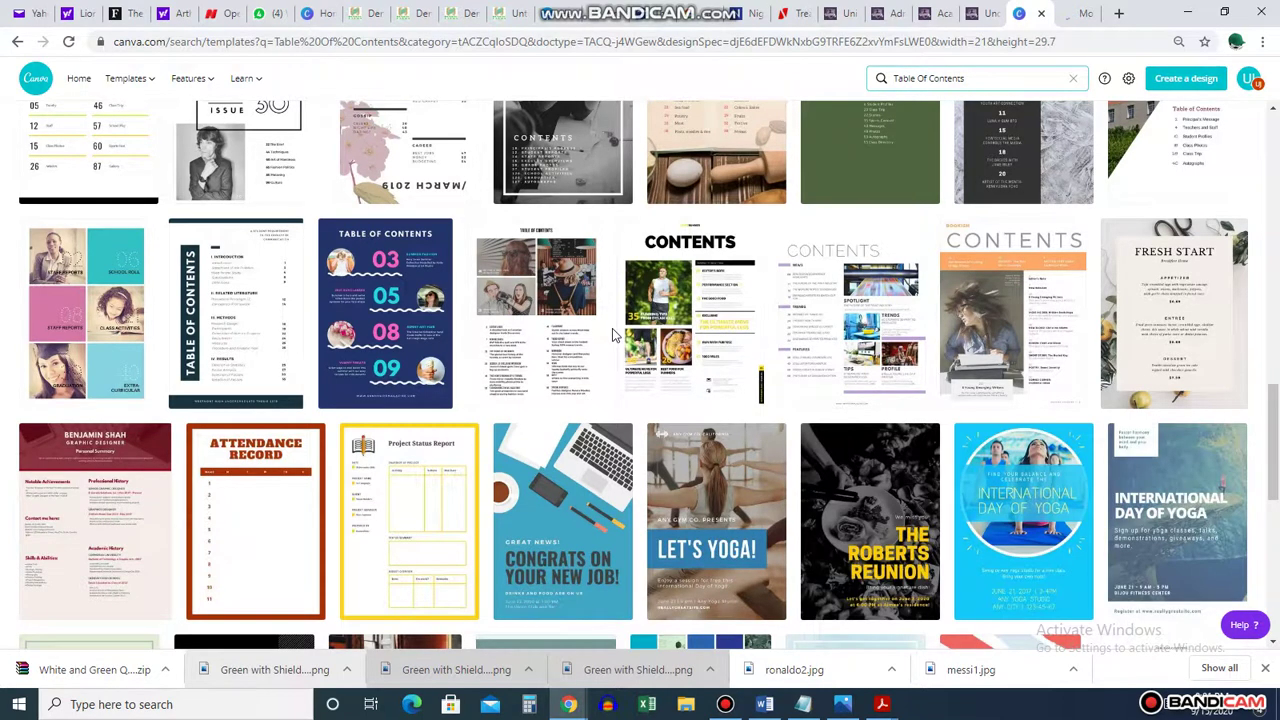
{"action": "scroll", "coordinate": [612, 328], "scroll_direction": "down", "scroll_amount": 2}
{"action": "scroll", "coordinate": [612, 328], "scroll_direction": "down", "scroll_amount": 3}
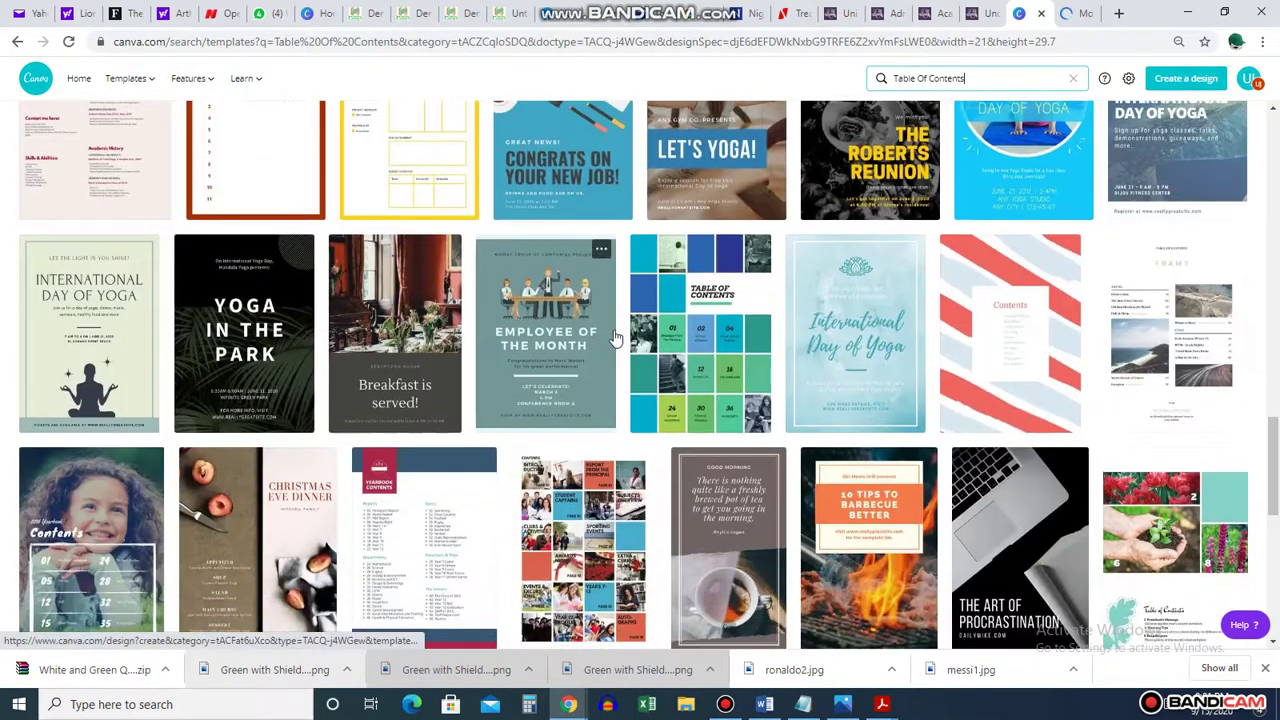
{"action": "scroll", "coordinate": [648, 340], "scroll_direction": "up", "scroll_amount": 3}
{"action": "scroll", "coordinate": [648, 340], "scroll_direction": "up", "scroll_amount": 6}
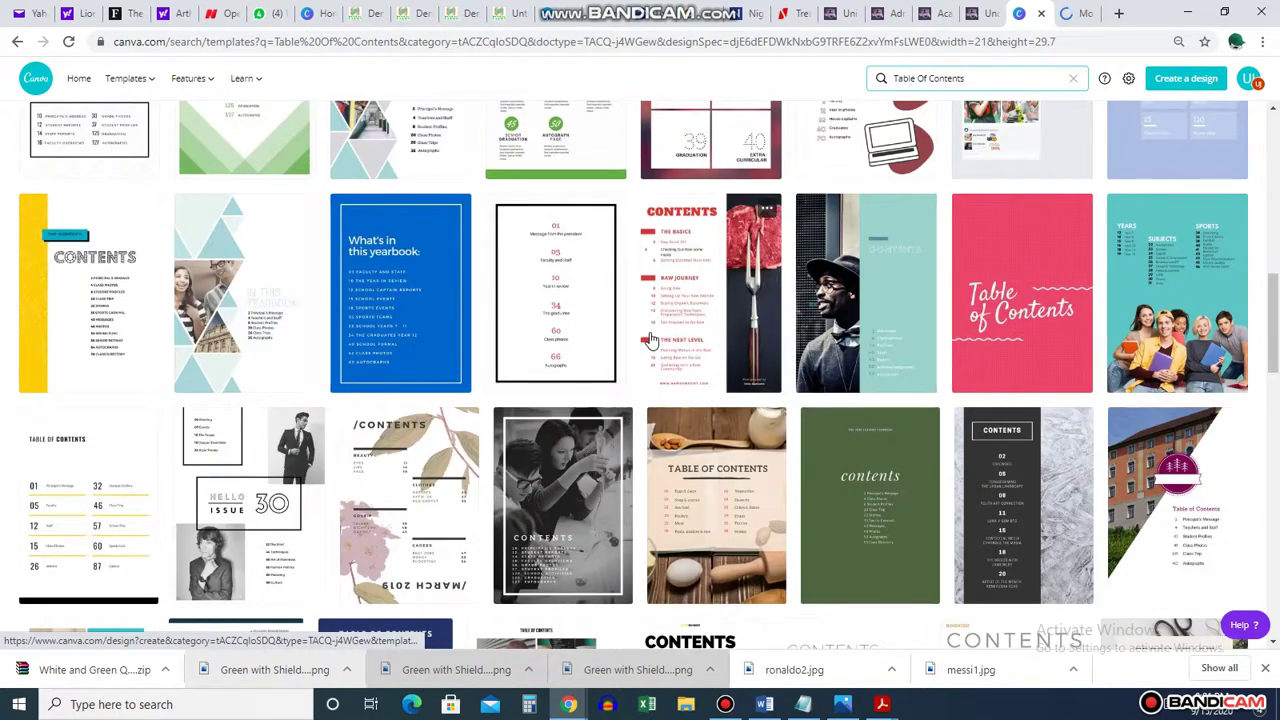
{"action": "scroll", "coordinate": [650, 340], "scroll_direction": "down", "scroll_amount": 2}
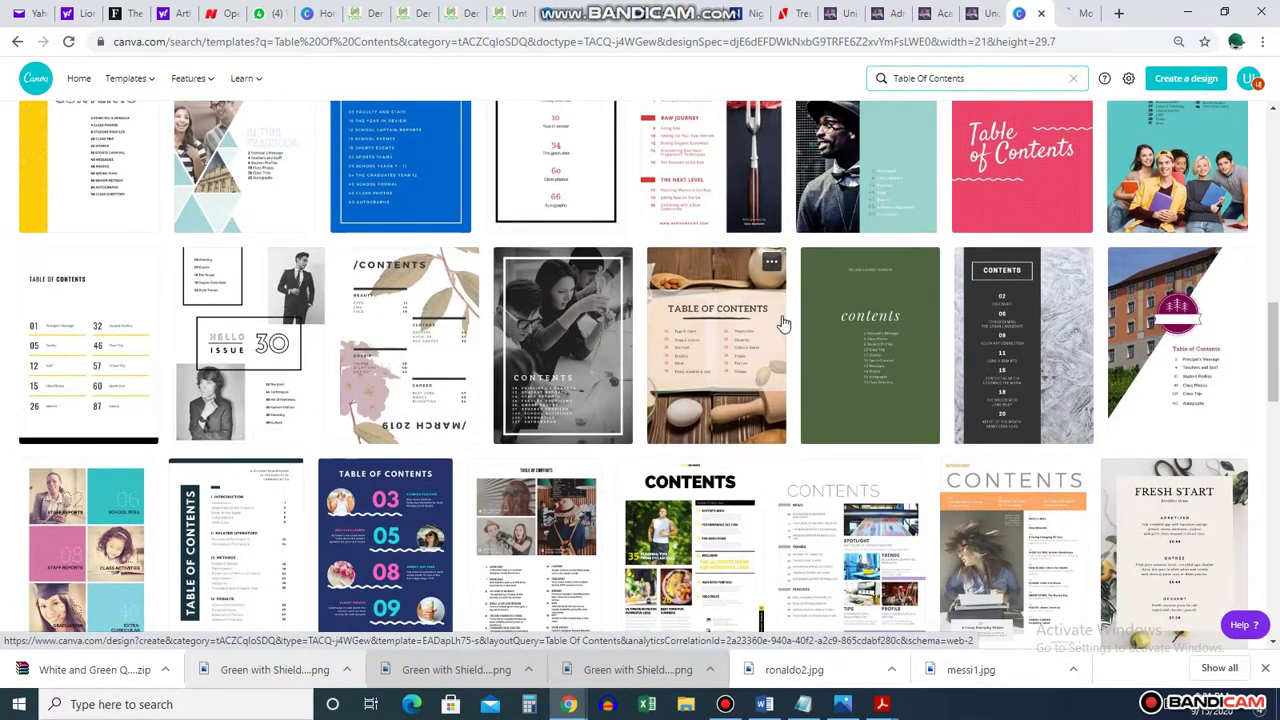
{"action": "left_click", "coordinate": [718, 560]}
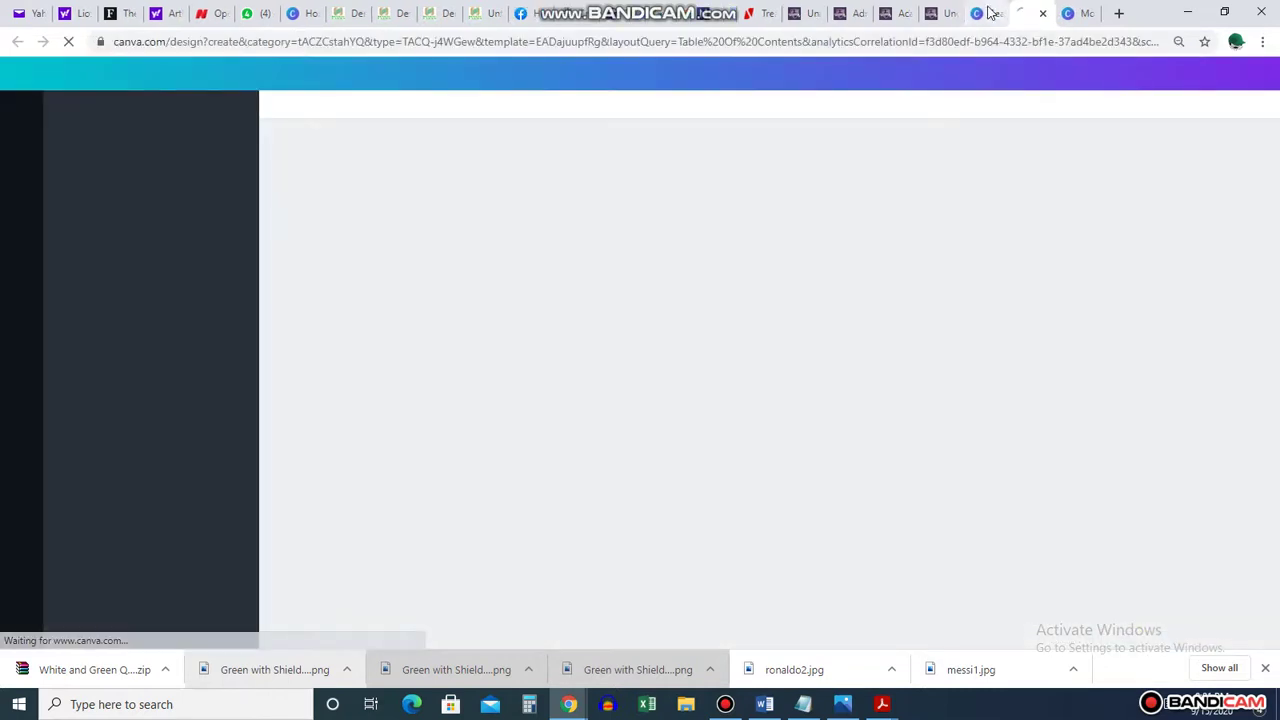
Step: Go back to the template search results, search for "magazine" and open the suggested Magazine Cover templates
{"action": "left_click", "coordinate": [988, 13]}
{"action": "left_click_drag", "start_coordinate": [970, 83], "coordinate": [880, 78]}
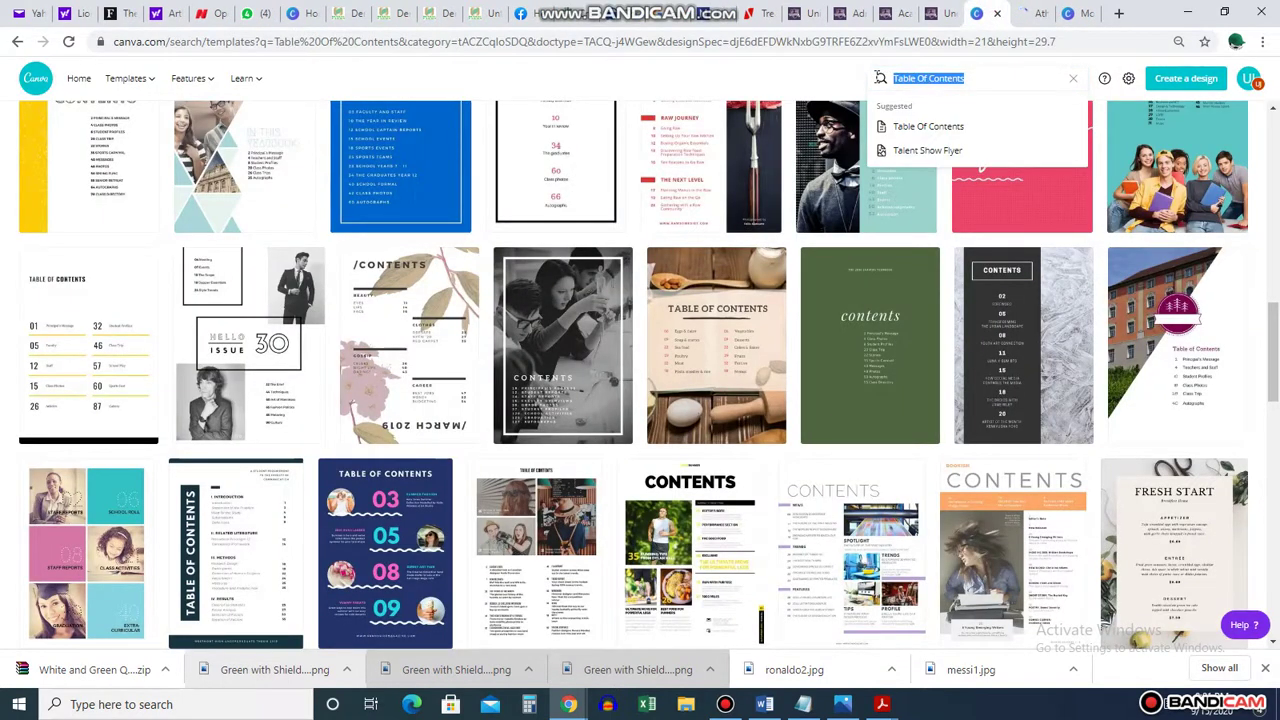
{"action": "type", "text": "magazine"}
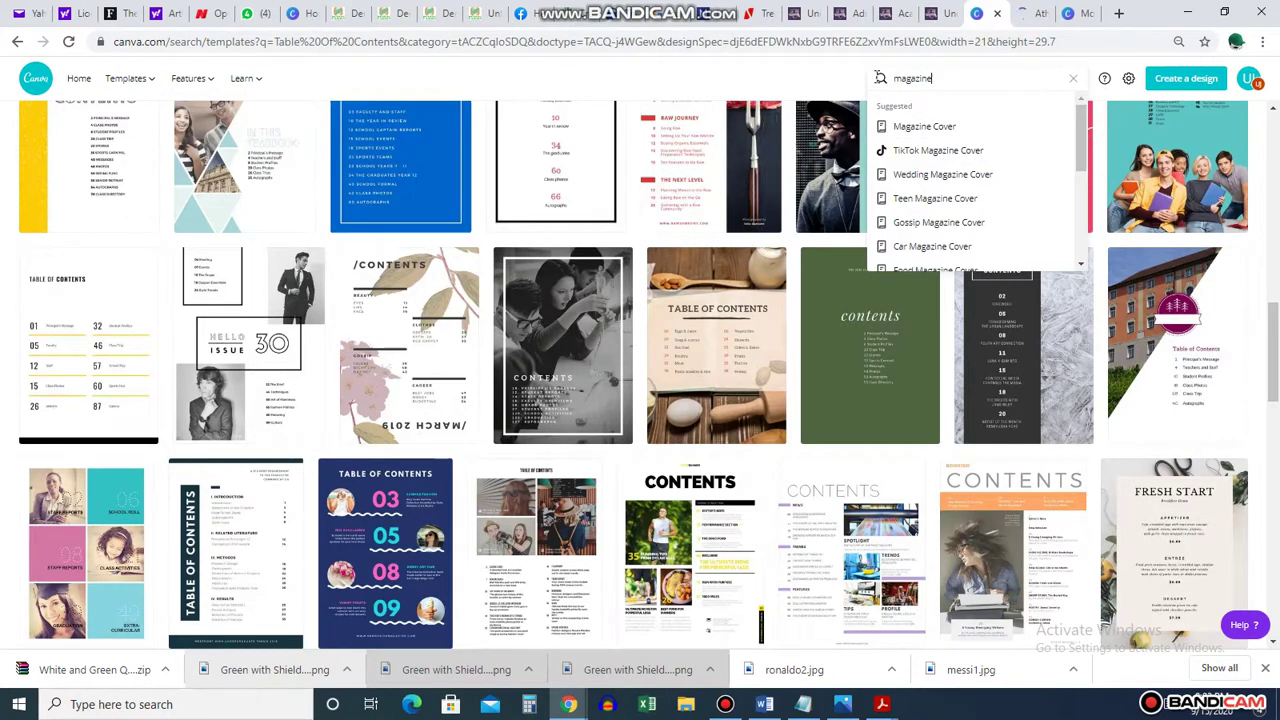
{"action": "left_click", "coordinate": [918, 128]}
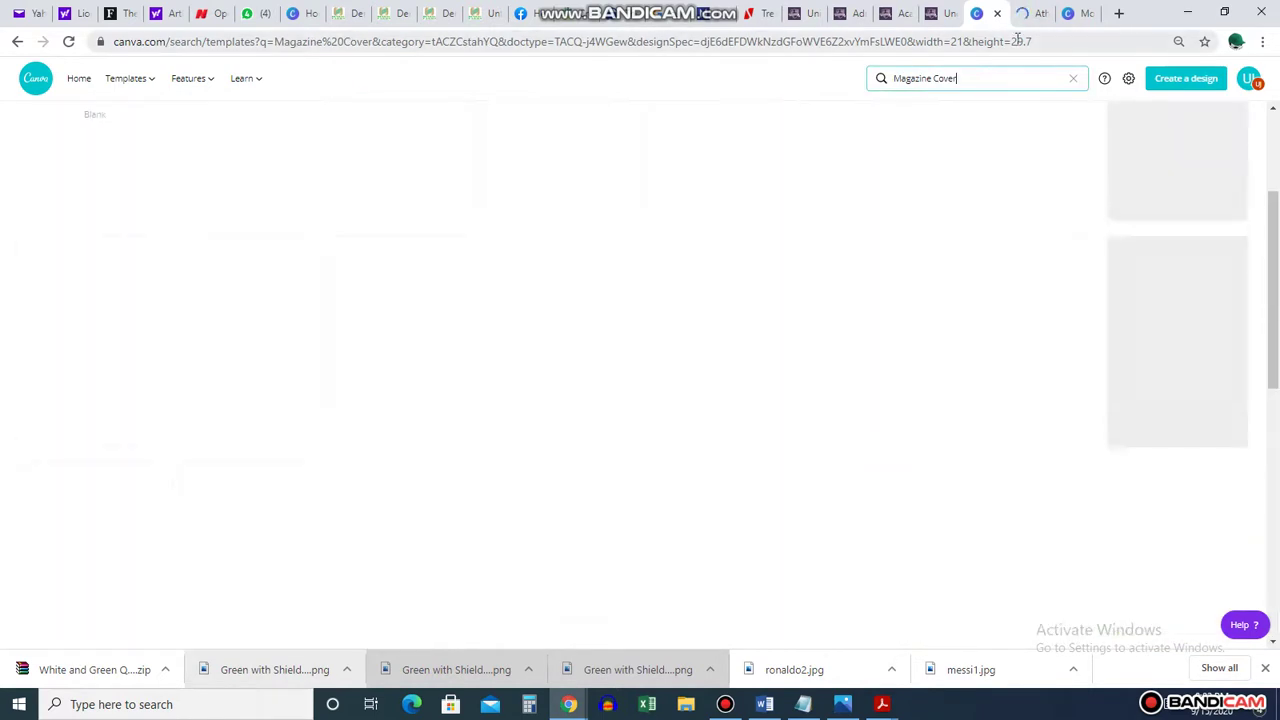
Step: Check the contents page design, then bring The Backwoods Mist book cover design into view
{"action": "left_click", "coordinate": [1033, 13]}
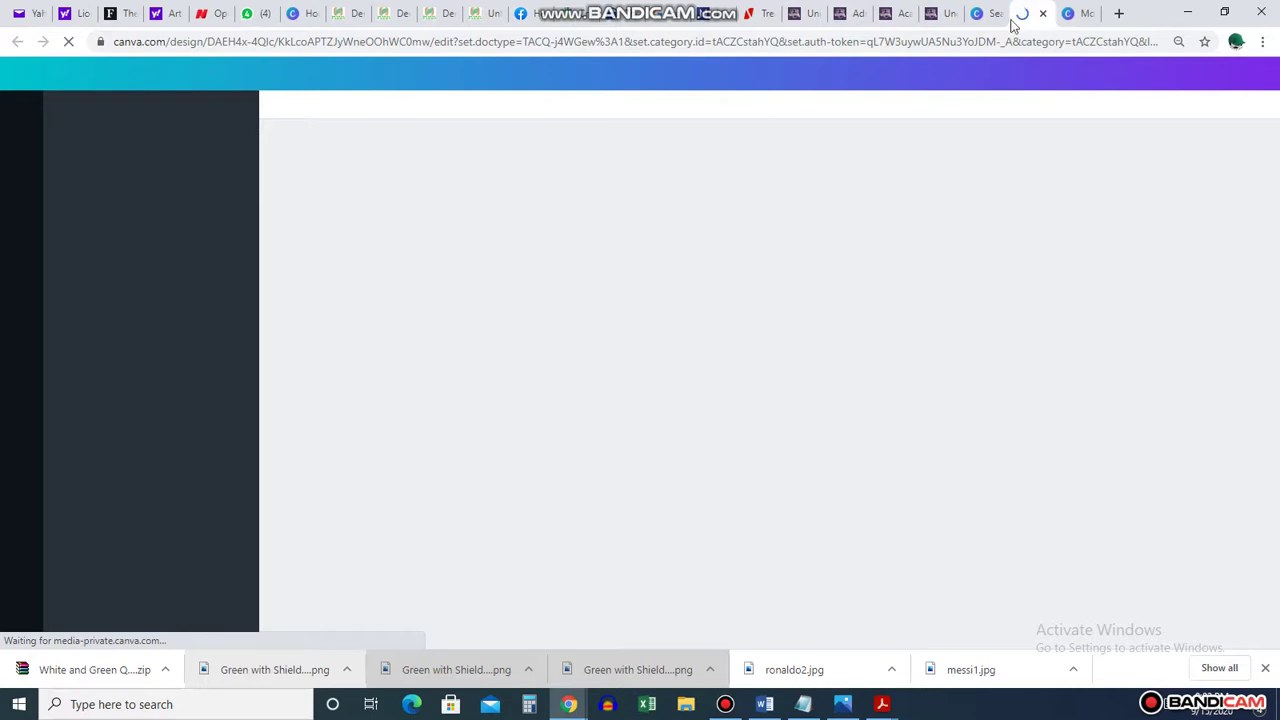
{"action": "left_click", "coordinate": [990, 14]}
{"action": "left_click", "coordinate": [1072, 14]}
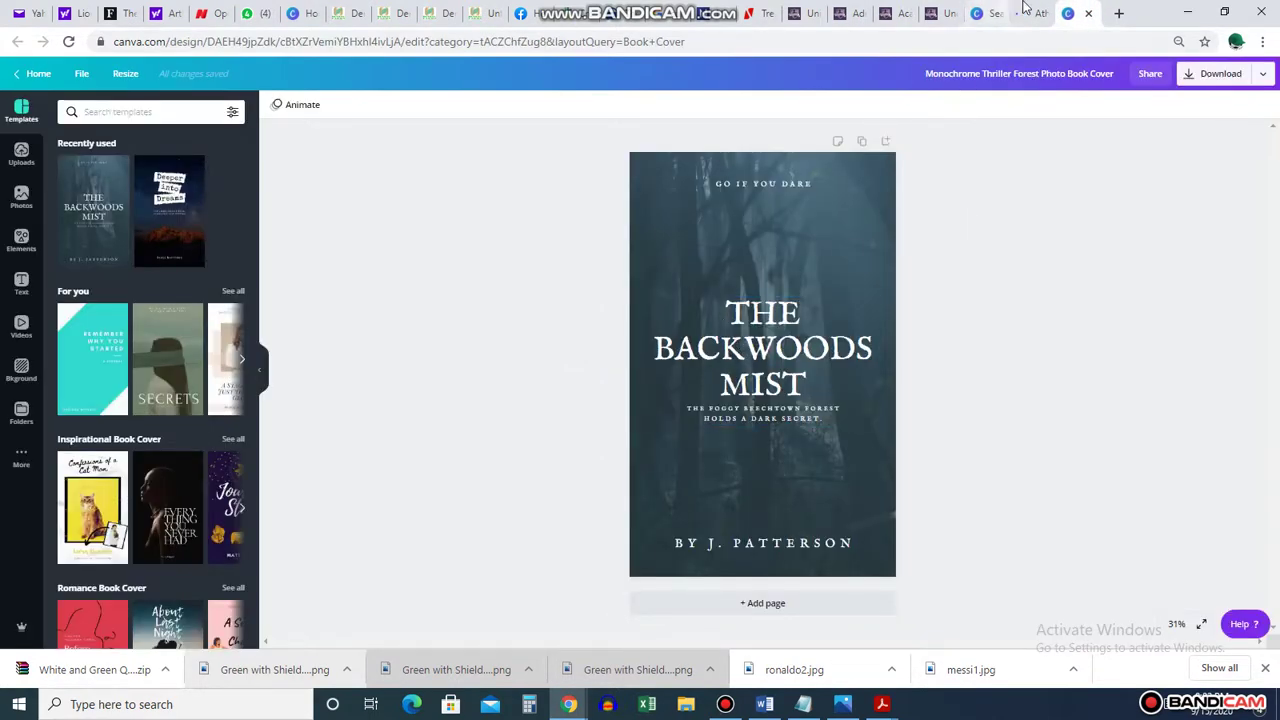
Step: Return to the template search results, search for "table" and open the suggested Table Of Contents templates
{"action": "left_click", "coordinate": [1033, 10]}
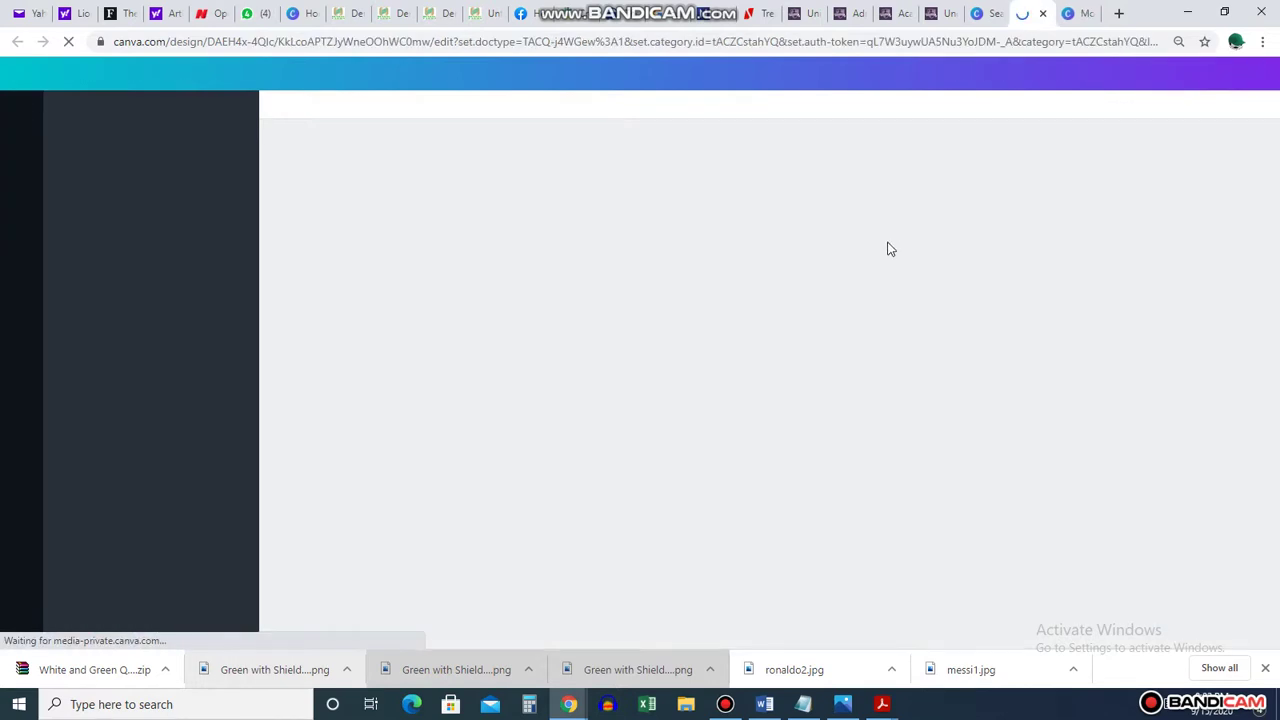
{"action": "left_click", "coordinate": [981, 15]}
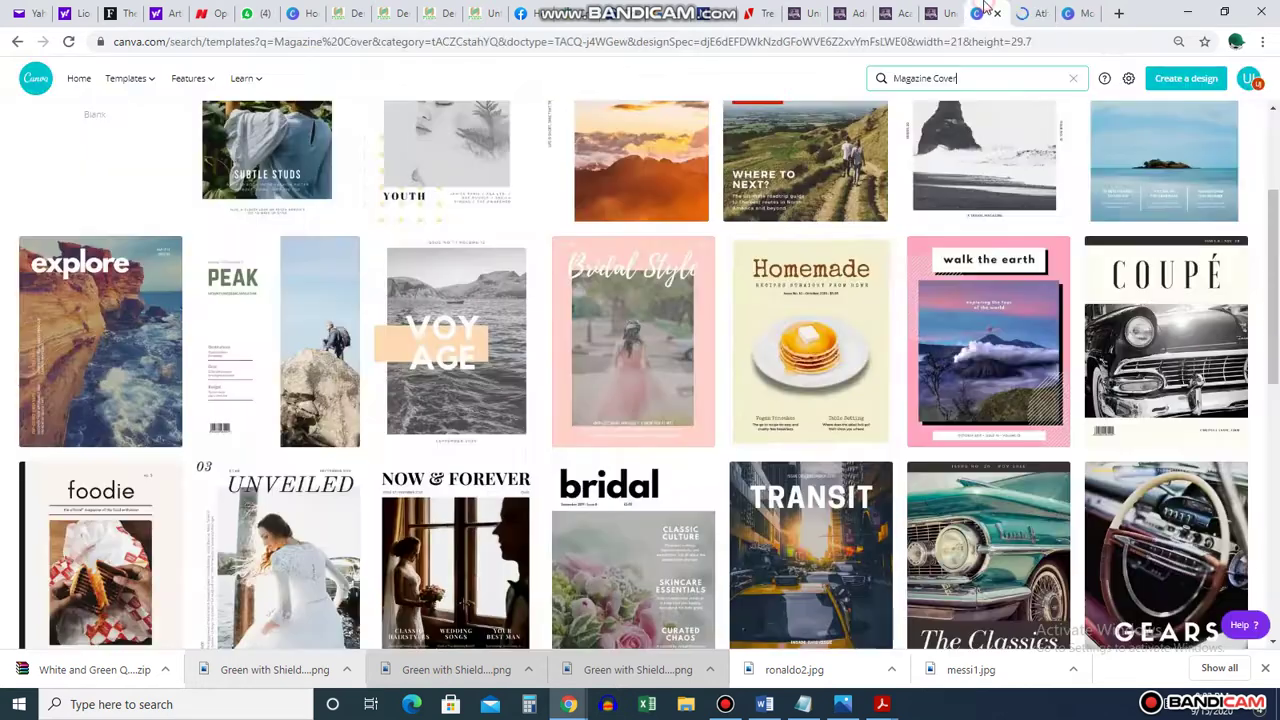
{"action": "scroll", "coordinate": [905, 262], "scroll_direction": "up", "scroll_amount": 3}
{"action": "left_click_drag", "start_coordinate": [968, 77], "coordinate": [878, 80]}
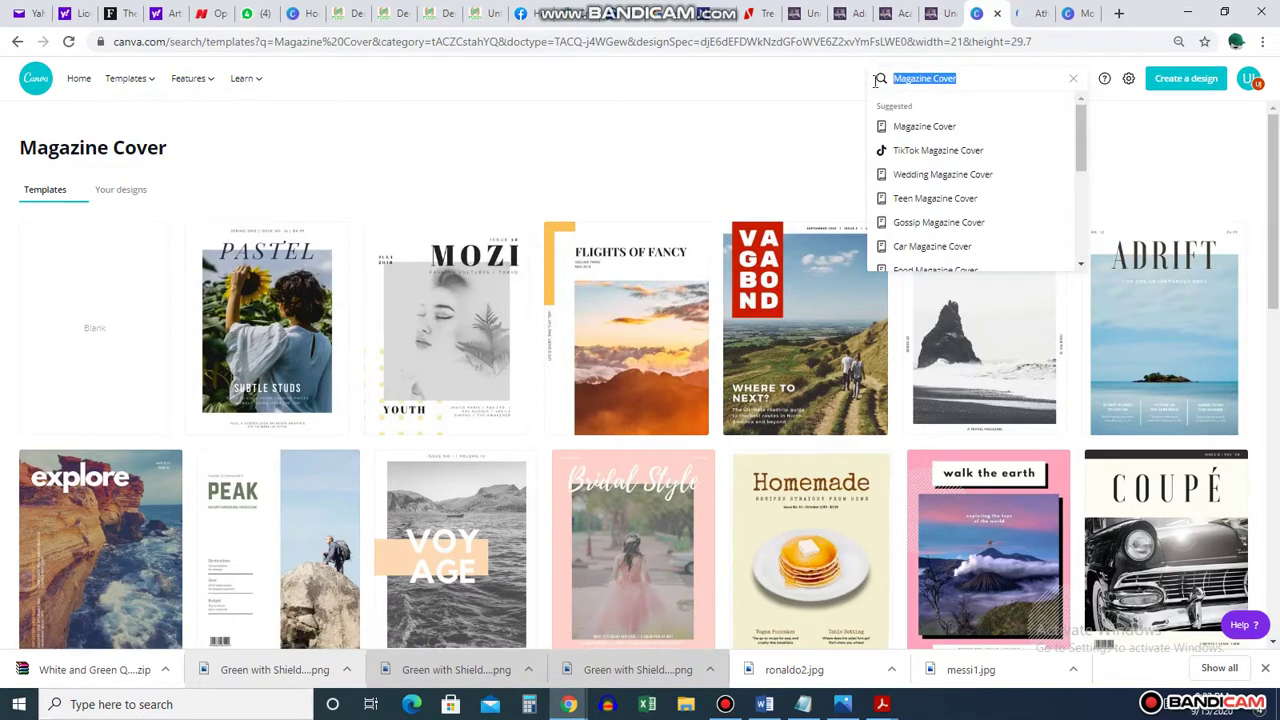
{"action": "type", "text": "table"}
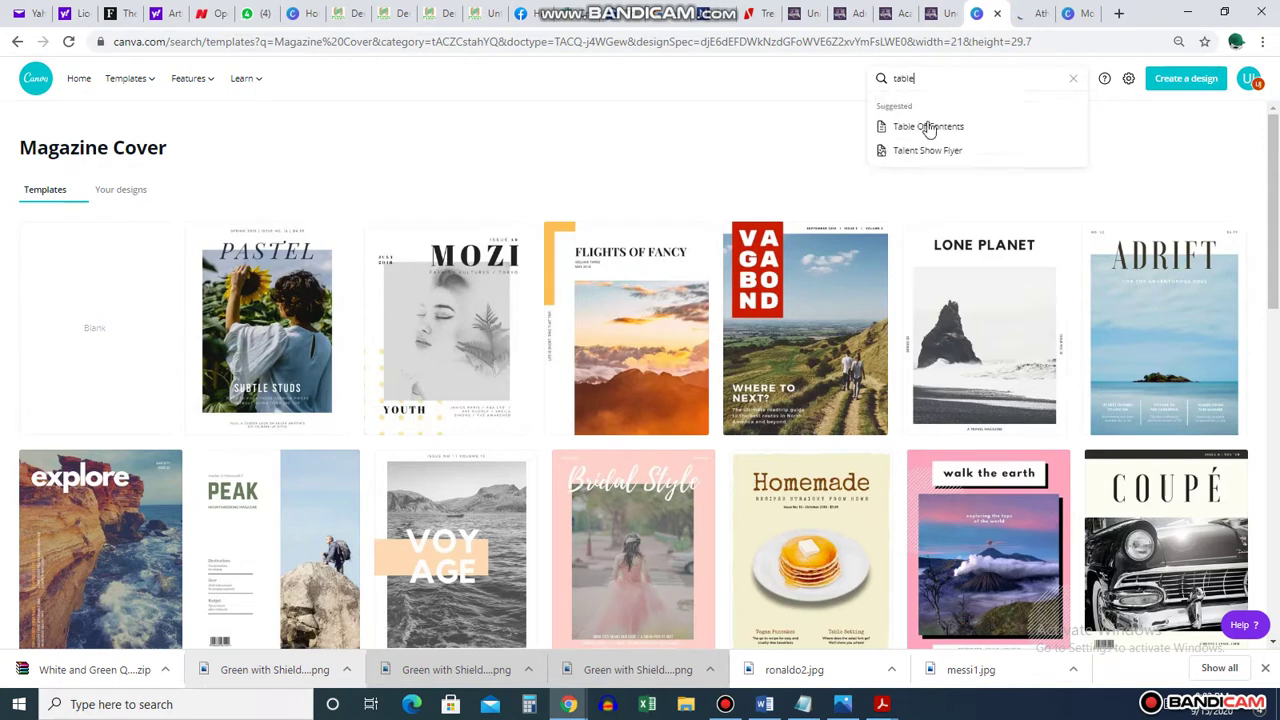
{"action": "left_click", "coordinate": [929, 127]}
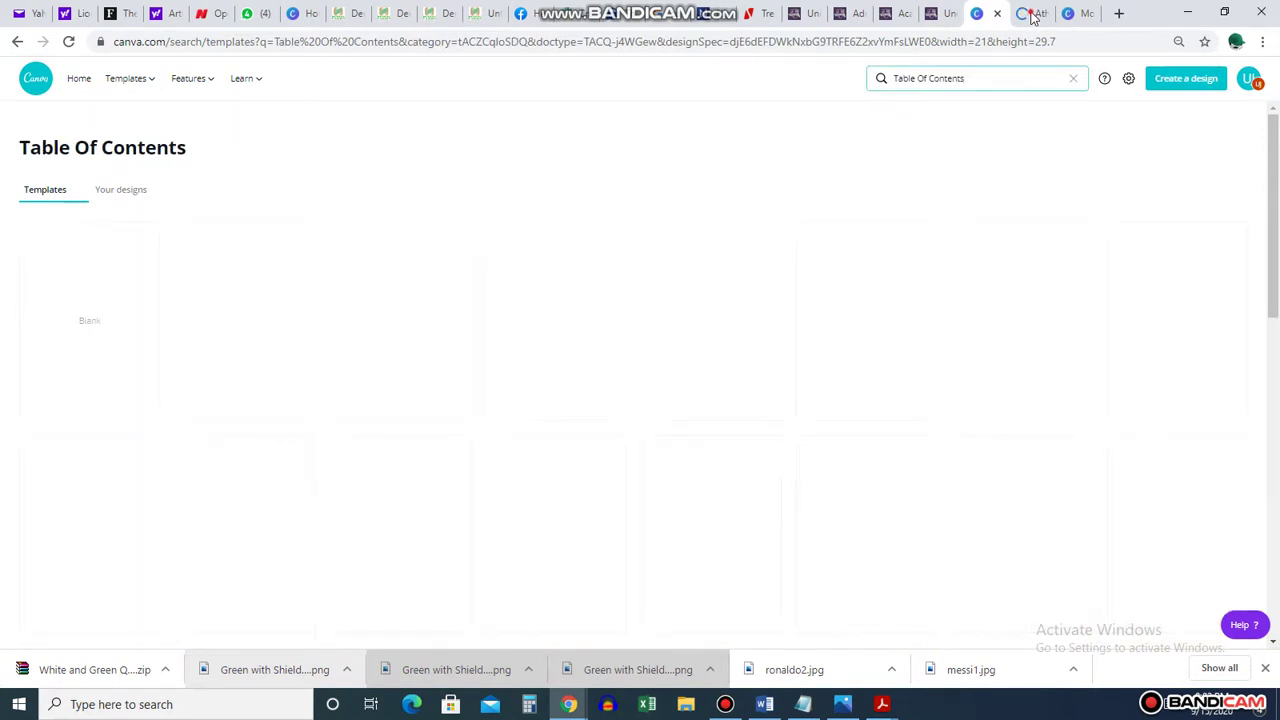
Step: Browse the table of contents templates and open the white layout with green numbered circles as a new design
{"action": "left_click", "coordinate": [1075, 13]}
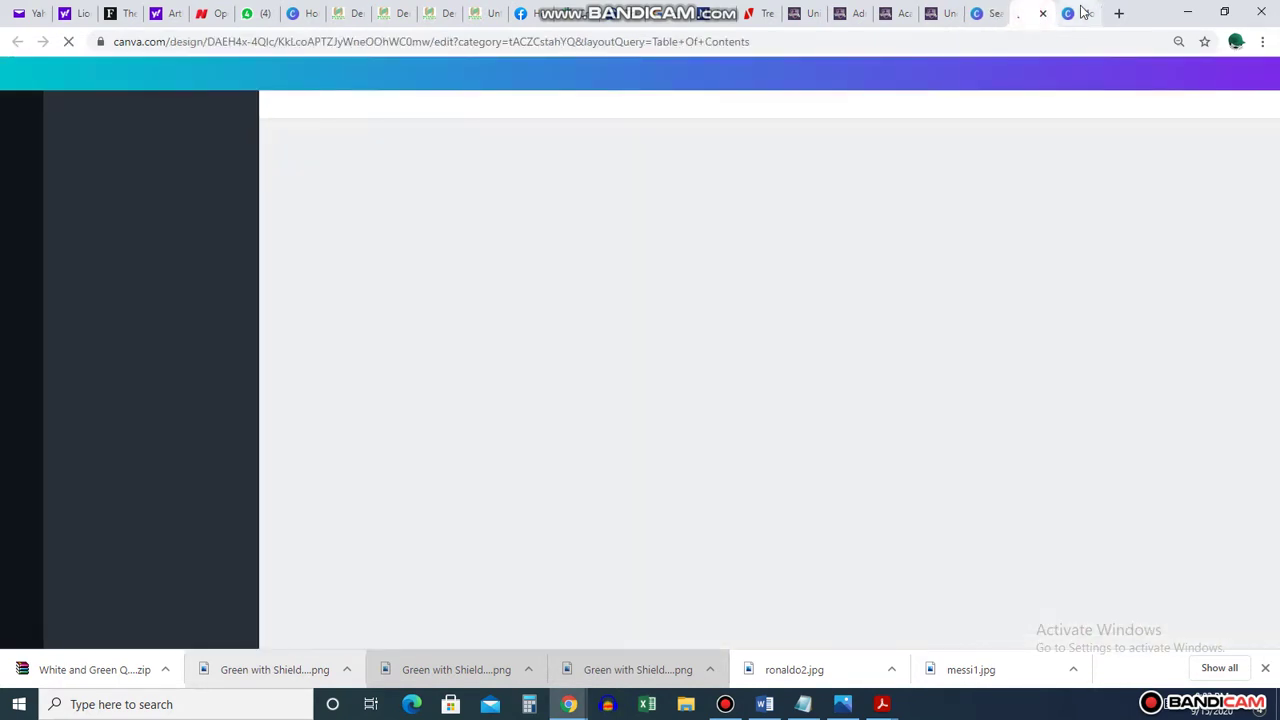
{"action": "left_click", "coordinate": [985, 13]}
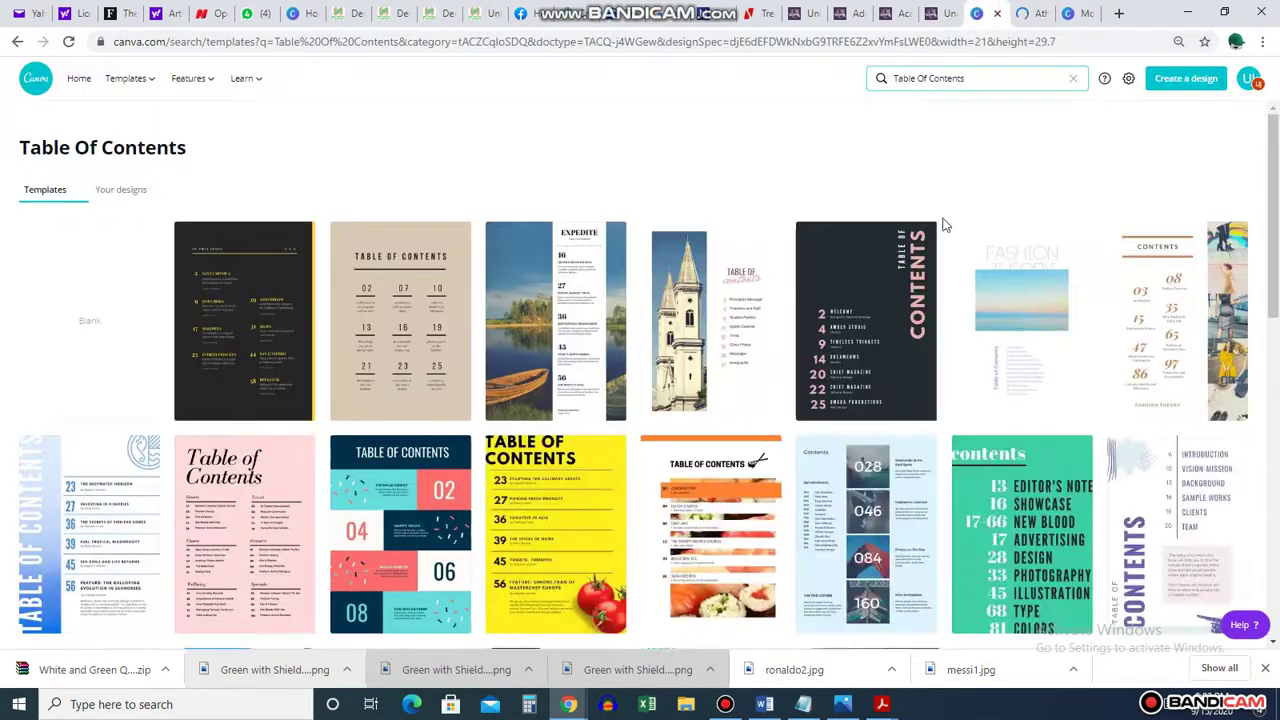
{"action": "scroll", "coordinate": [875, 318], "scroll_direction": "down", "scroll_amount": 2}
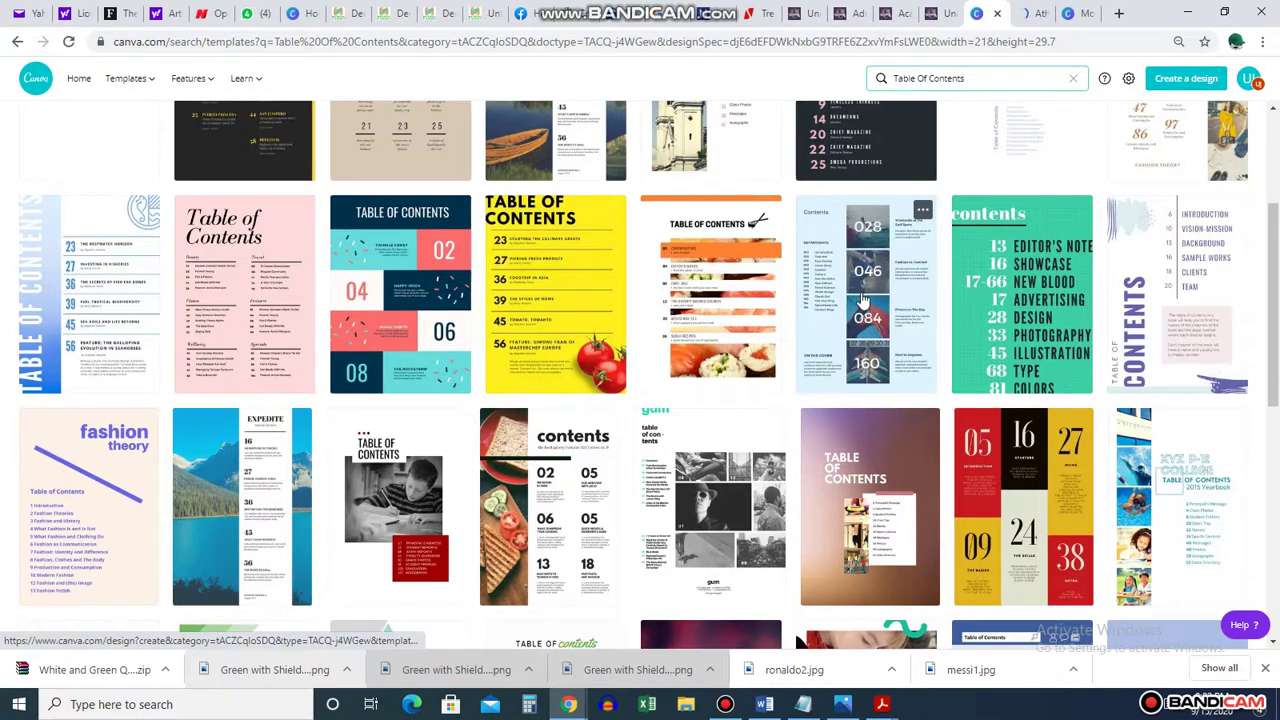
{"action": "scroll", "coordinate": [858, 312], "scroll_direction": "up", "scroll_amount": 2}
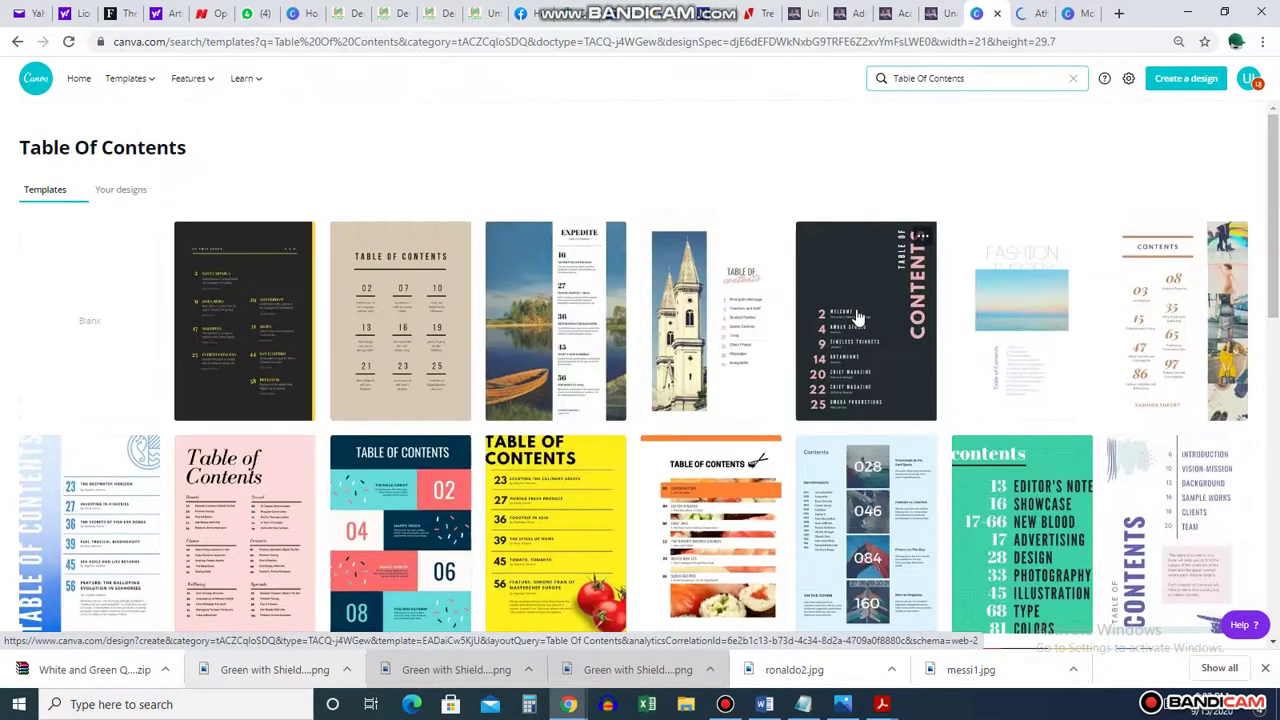
{"action": "scroll", "coordinate": [857, 316], "scroll_direction": "down", "scroll_amount": 1}
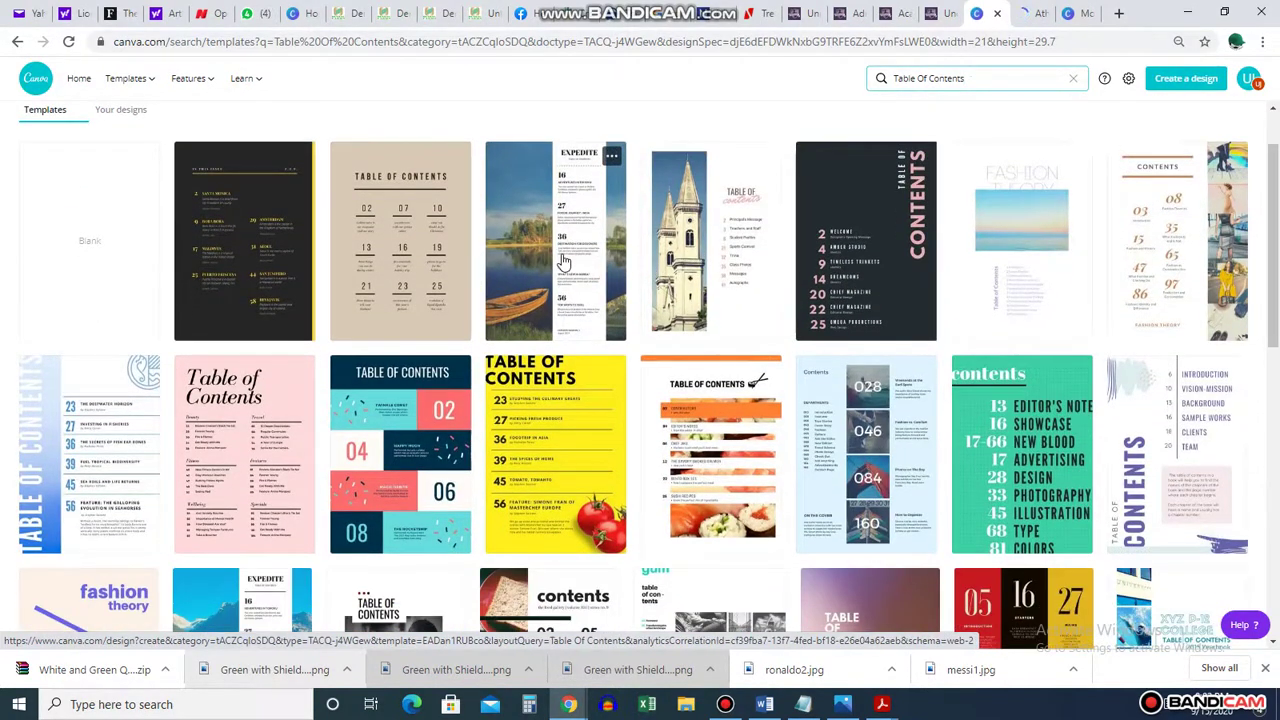
{"action": "scroll", "coordinate": [615, 275], "scroll_direction": "down", "scroll_amount": 2}
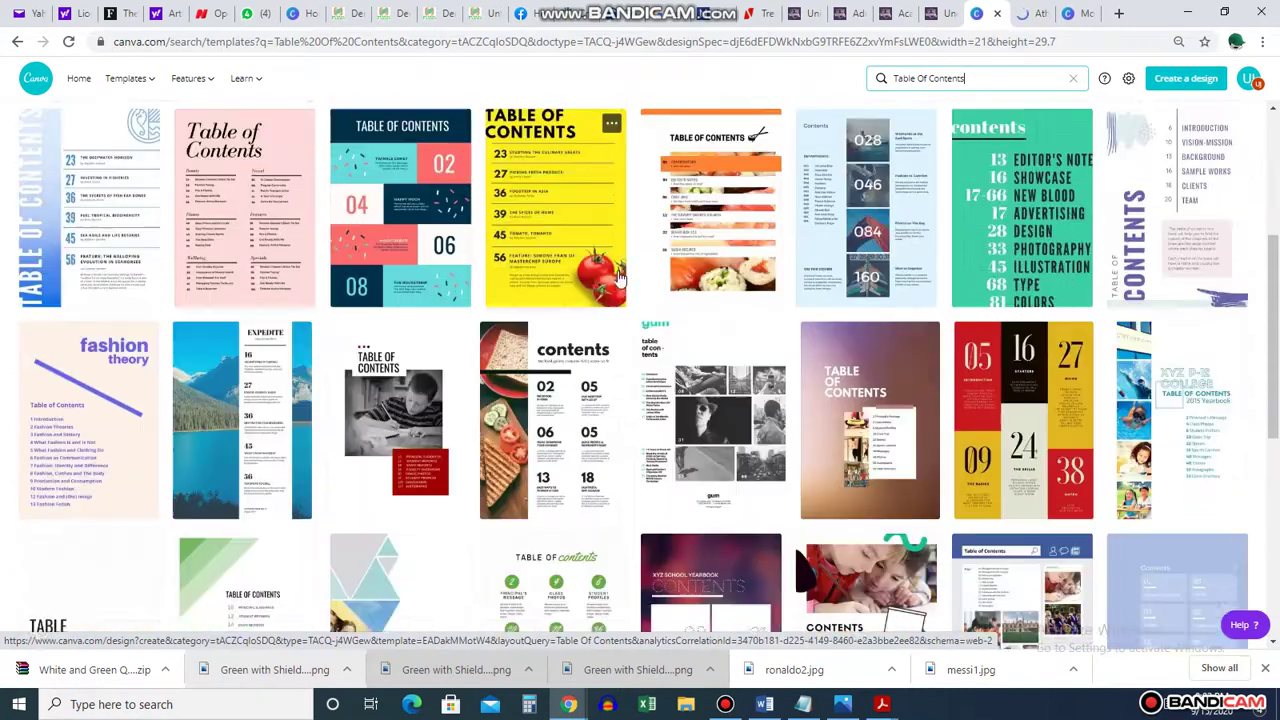
{"action": "scroll", "coordinate": [618, 278], "scroll_direction": "down", "scroll_amount": 2}
{"action": "scroll", "coordinate": [619, 278], "scroll_direction": "down", "scroll_amount": 1}
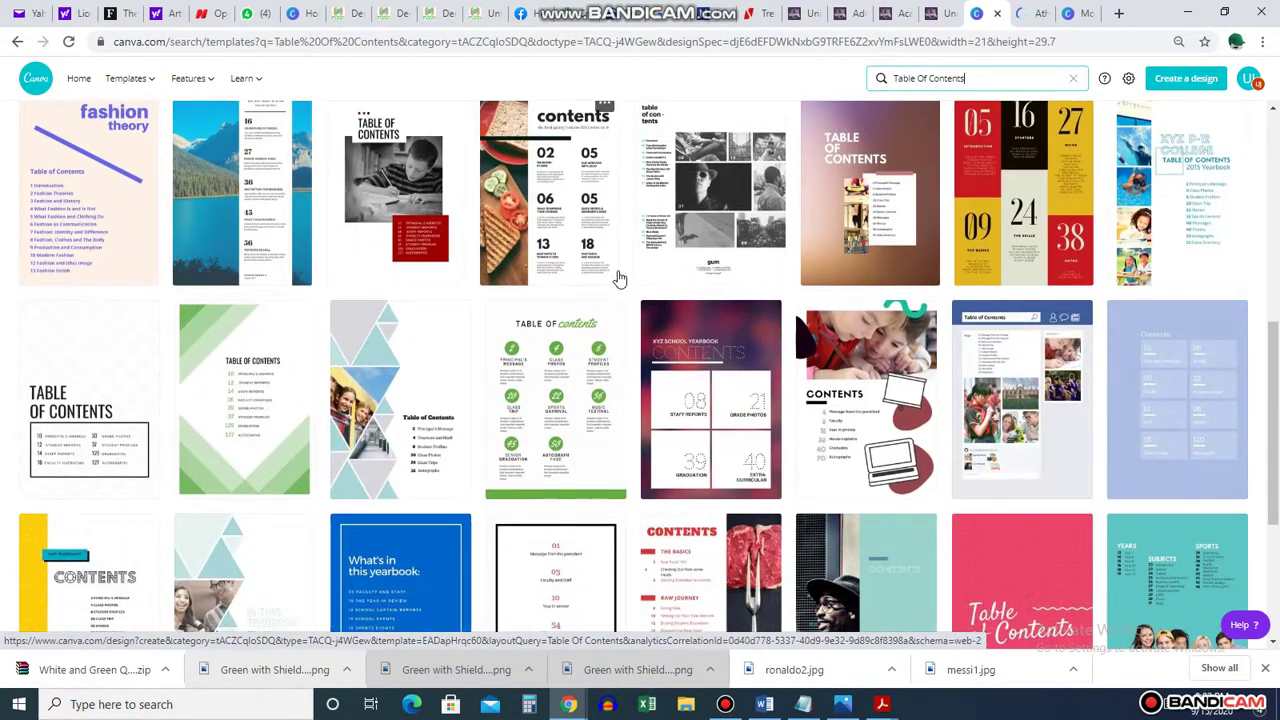
{"action": "scroll", "coordinate": [618, 278], "scroll_direction": "down", "scroll_amount": 2}
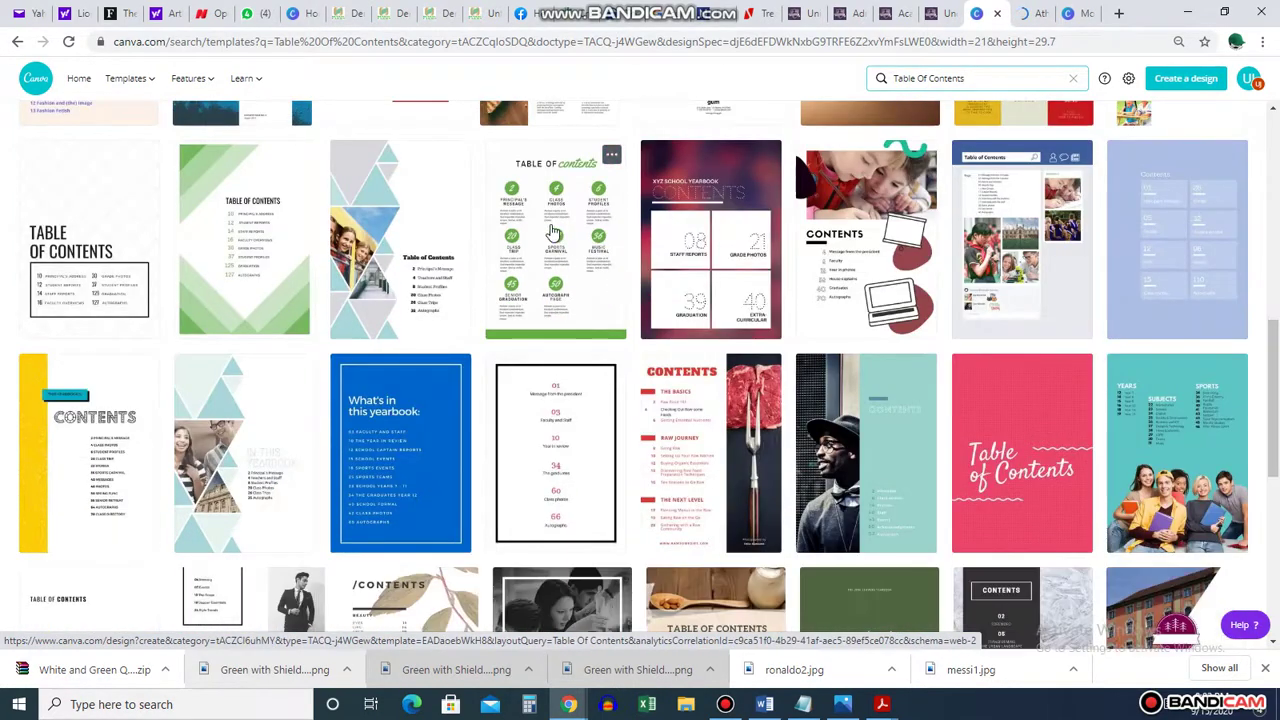
{"action": "right_click", "coordinate": [553, 228]}
{"action": "left_click", "coordinate": [595, 238]}
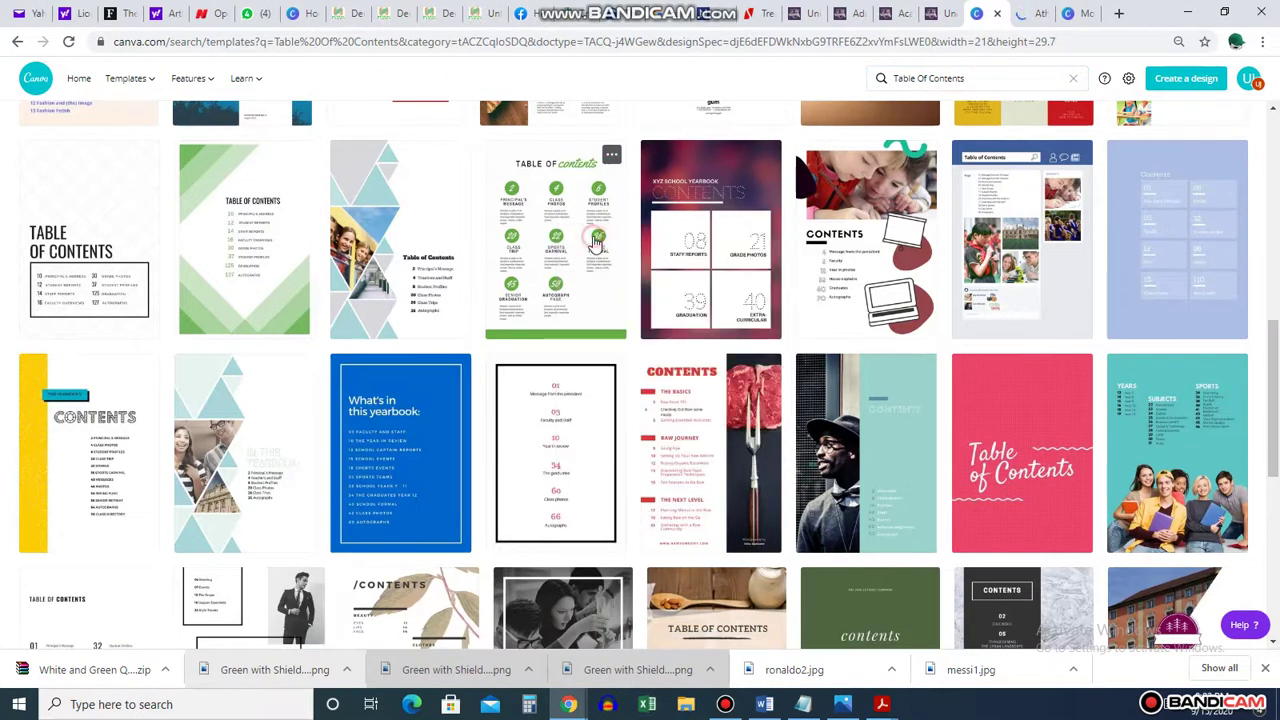
Step: Check the contents page design, return to The Backwoods Mist cover and look through the book cover template categories
{"action": "left_click", "coordinate": [1022, 12]}
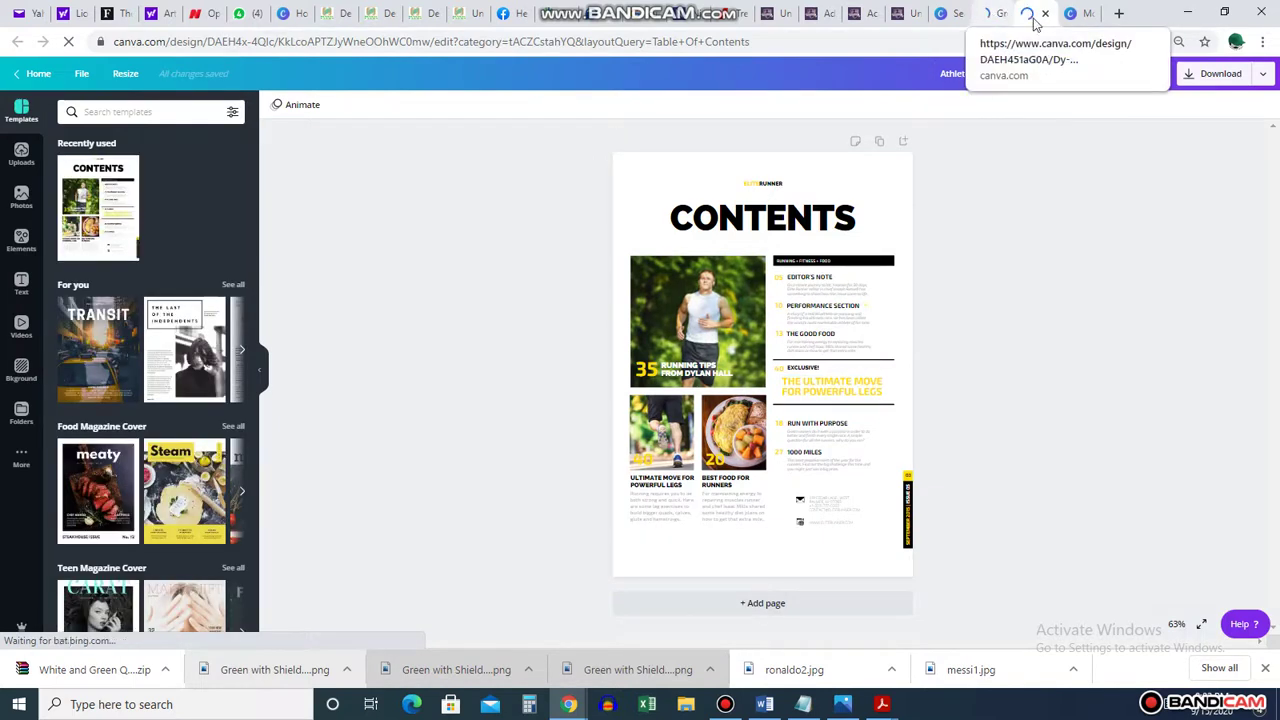
{"action": "left_click", "coordinate": [1077, 12]}
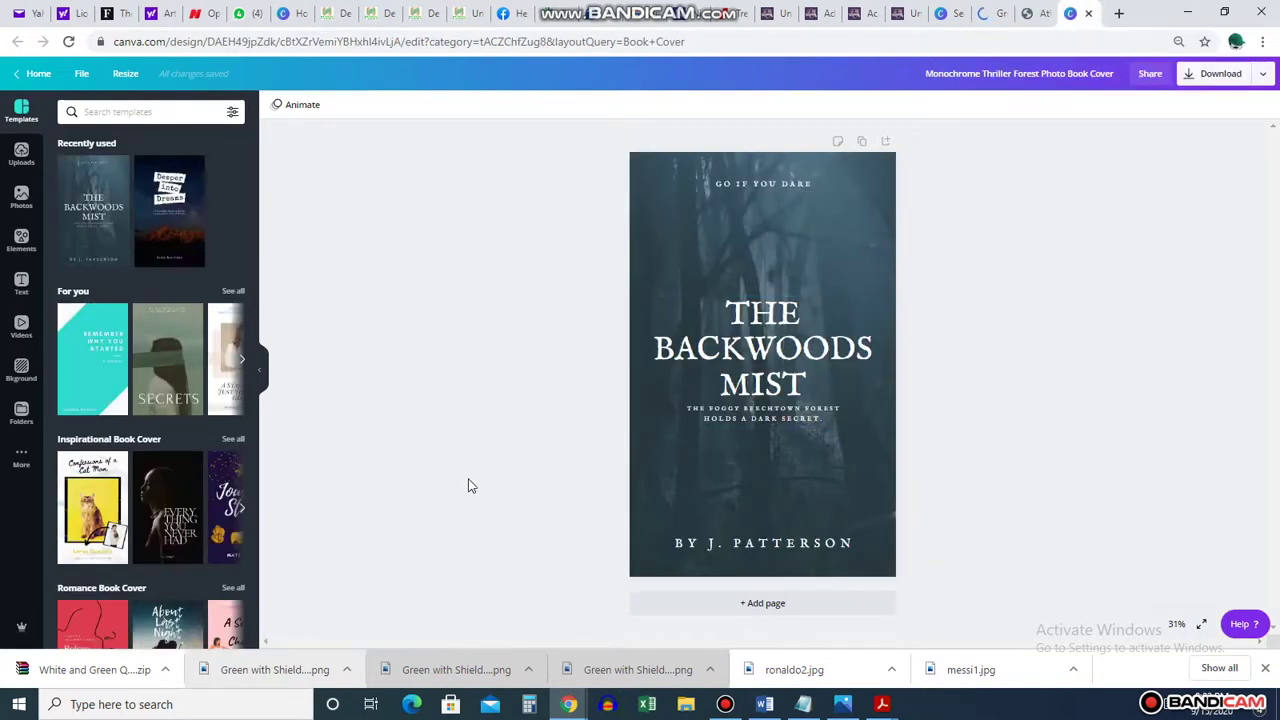
{"action": "scroll", "coordinate": [160, 388], "scroll_direction": "down", "scroll_amount": 5}
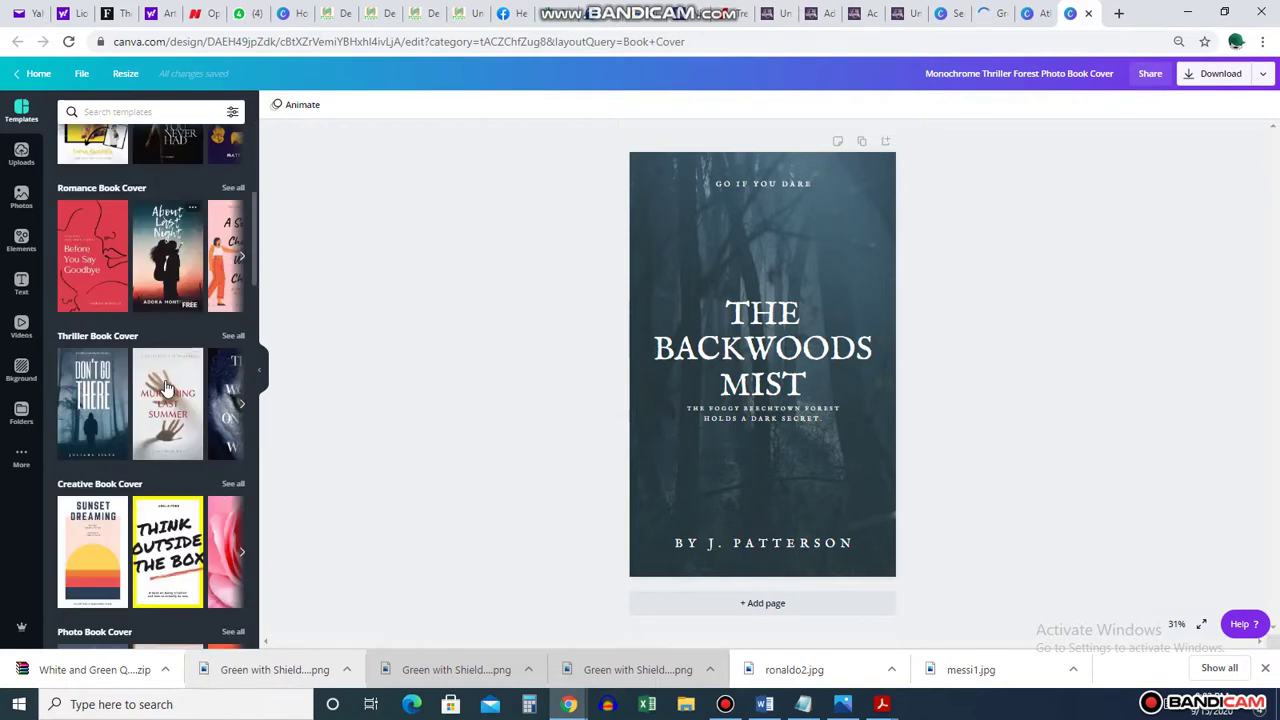
{"action": "scroll", "coordinate": [167, 386], "scroll_direction": "down", "scroll_amount": 2}
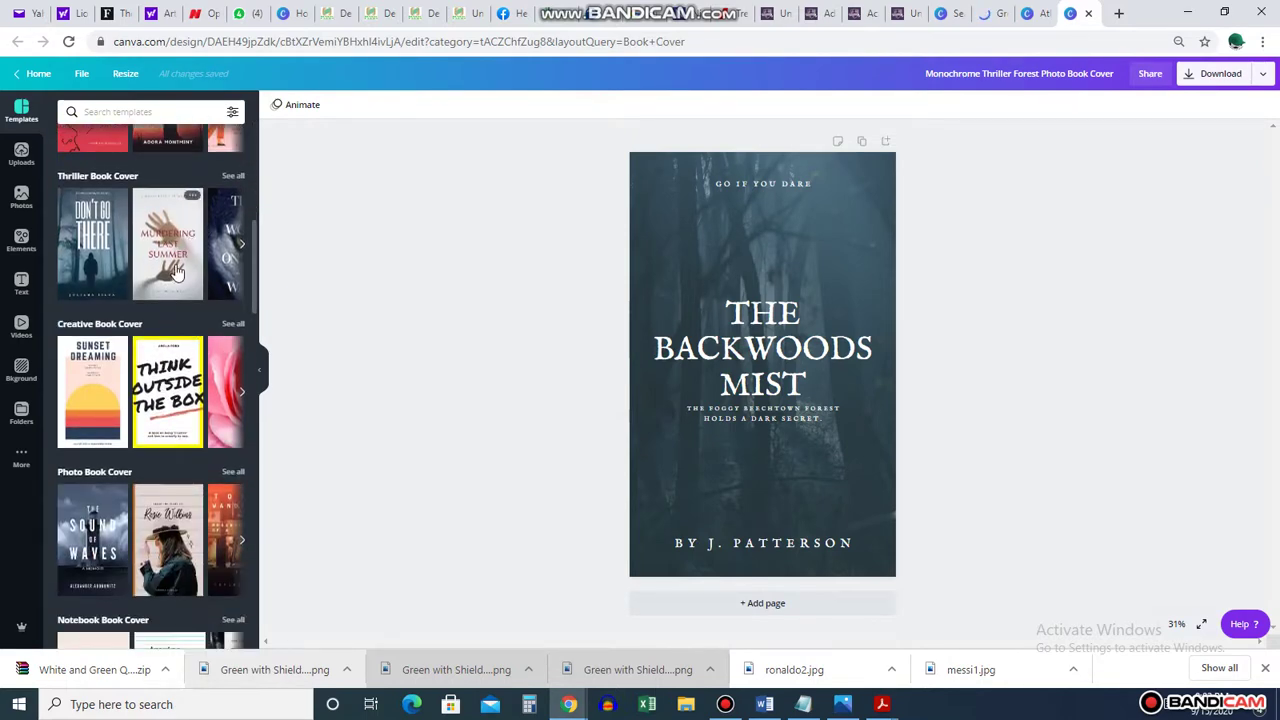
{"action": "scroll", "coordinate": [167, 372], "scroll_direction": "down", "scroll_amount": 4}
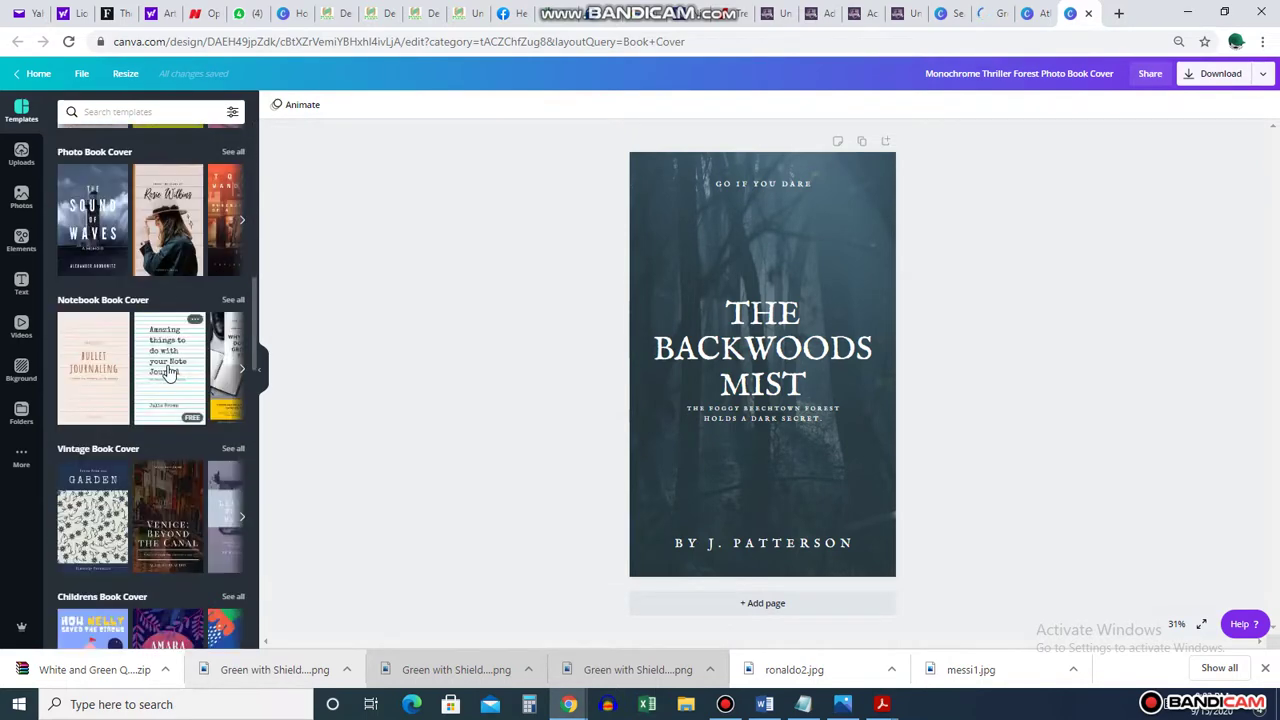
{"action": "scroll", "coordinate": [150, 420], "scroll_direction": "down", "scroll_amount": 3}
{"action": "scroll", "coordinate": [148, 420], "scroll_direction": "down", "scroll_amount": 4}
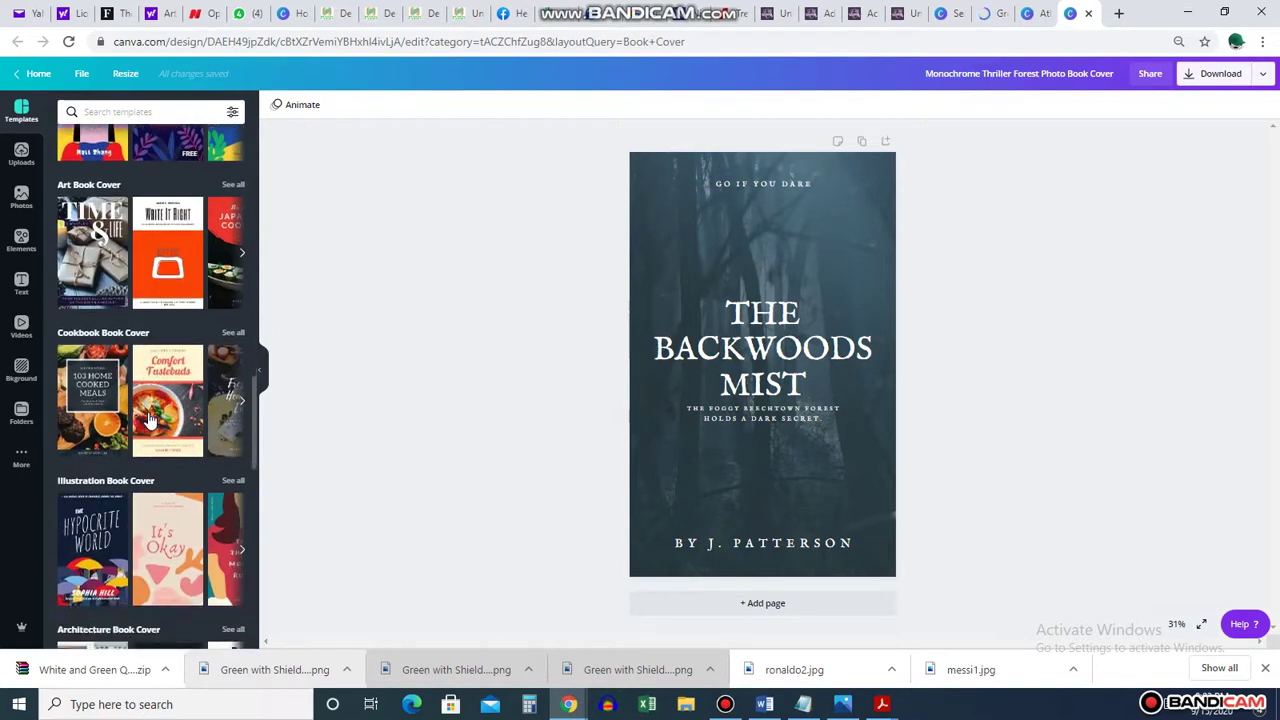
{"action": "scroll", "coordinate": [148, 420], "scroll_direction": "down", "scroll_amount": 3}
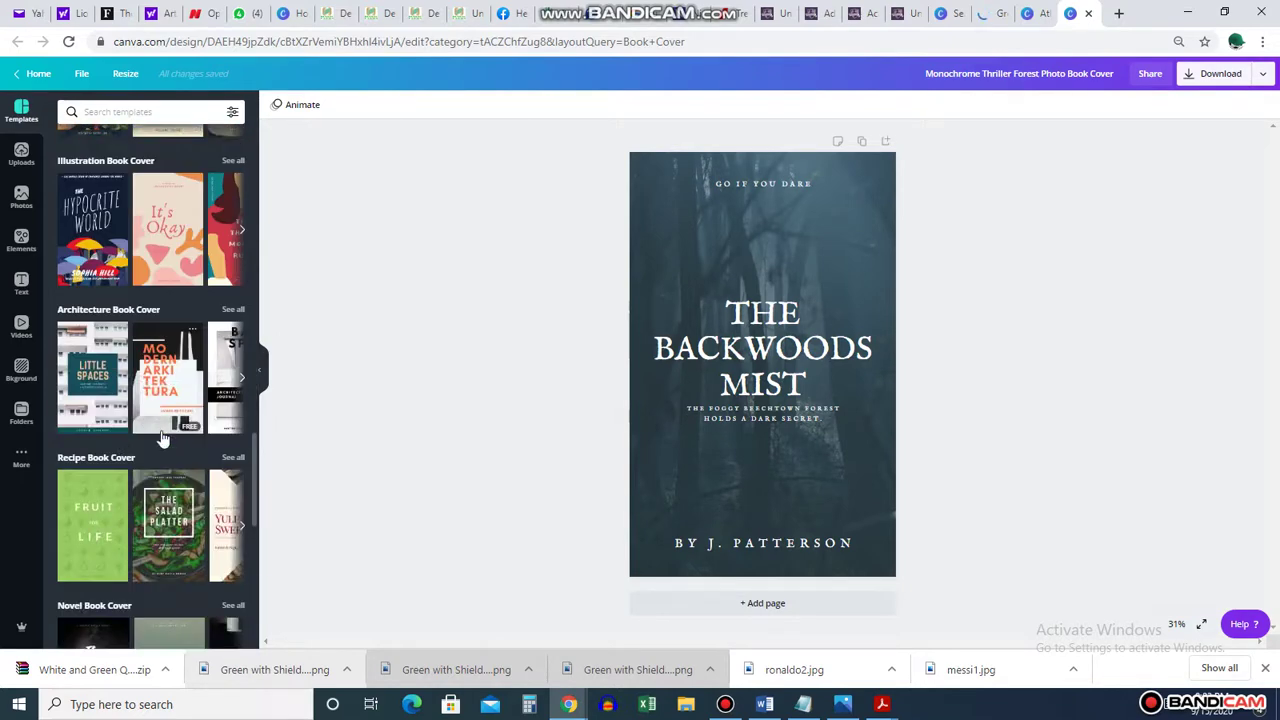
{"action": "left_click", "coordinate": [880, 224]}
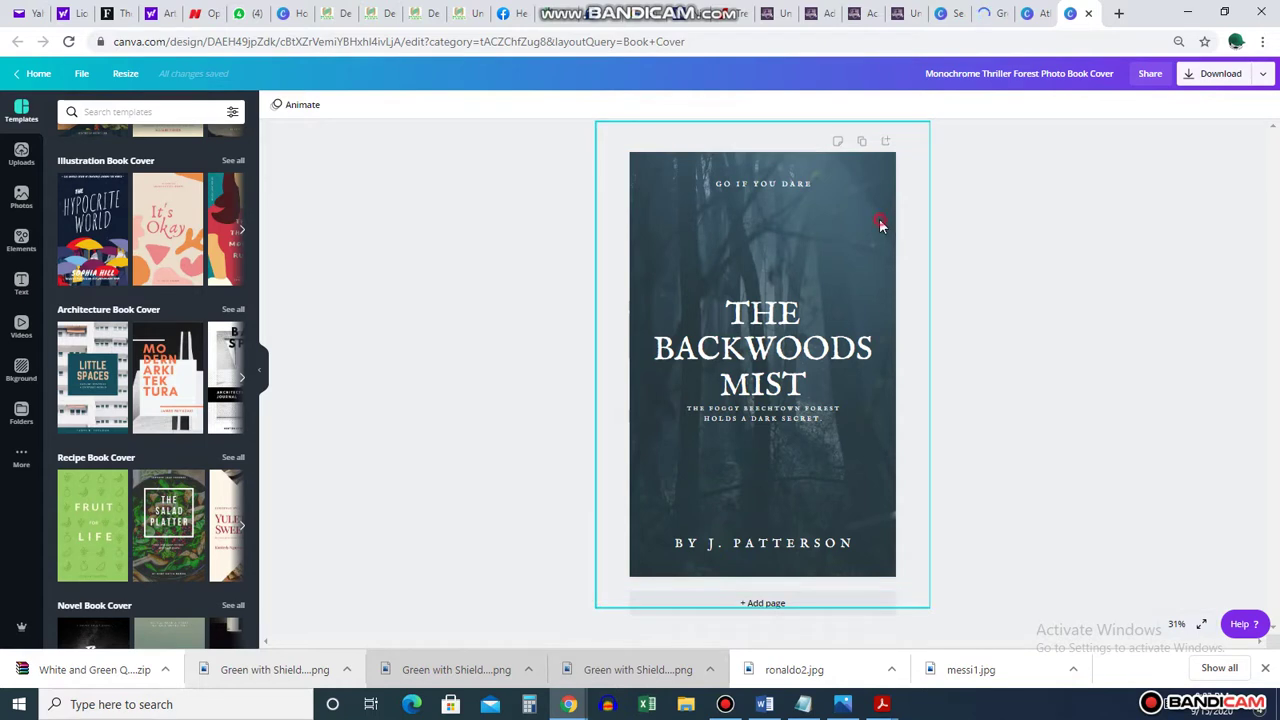
{"action": "left_click", "coordinate": [1049, 205]}
{"action": "left_click", "coordinate": [1005, 262]}
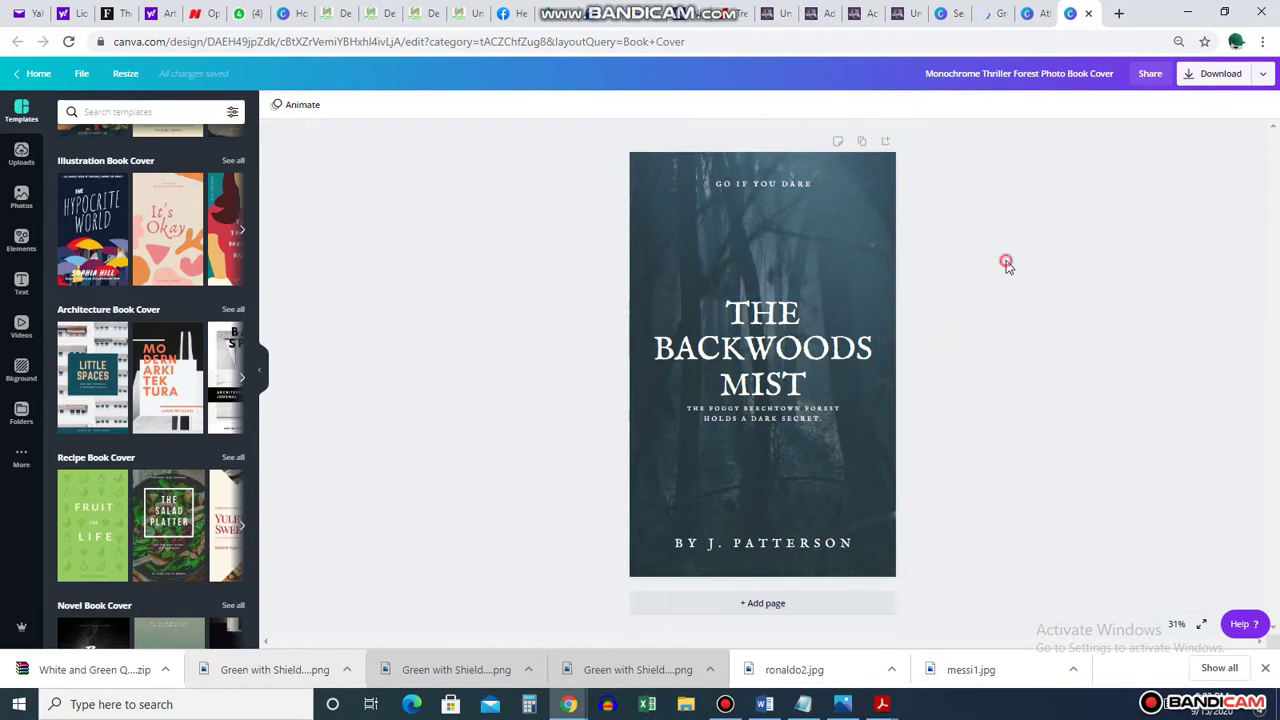
Step: Replace the tagline at the top of the book cover with "READ AND SCARE YOU"
{"action": "left_click", "coordinate": [746, 184]}
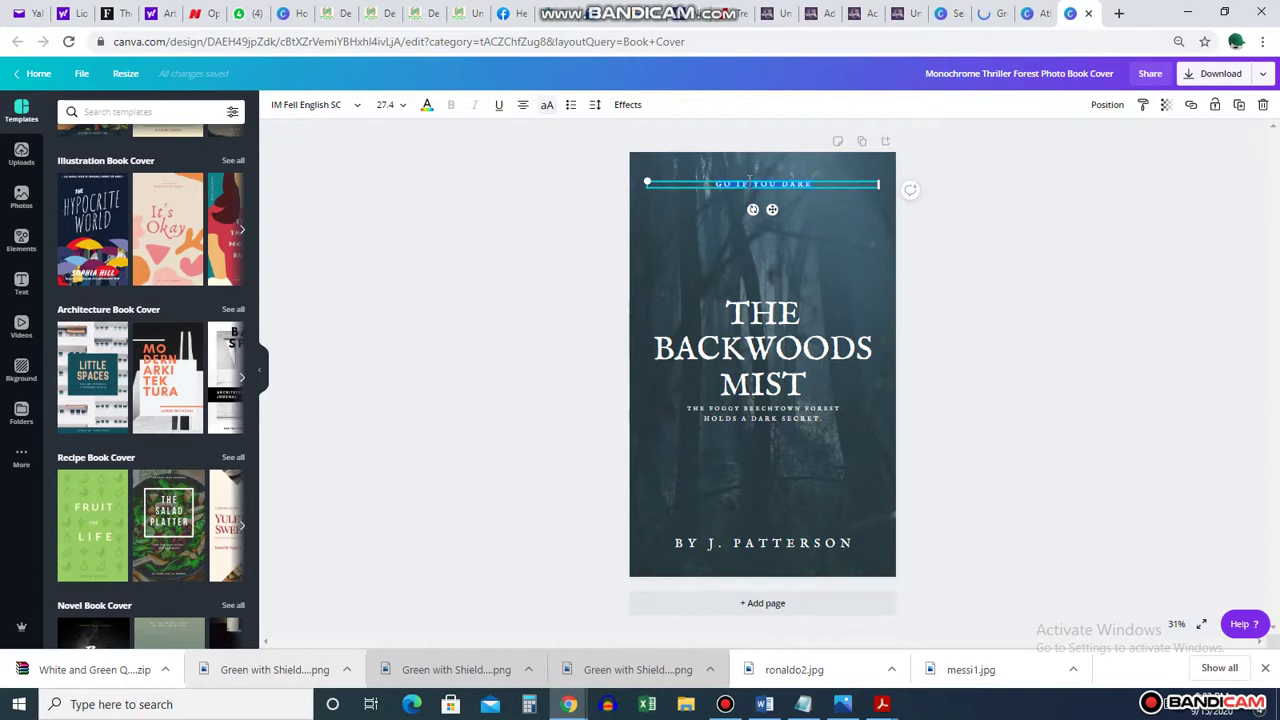
{"action": "type", "text": "READ"}
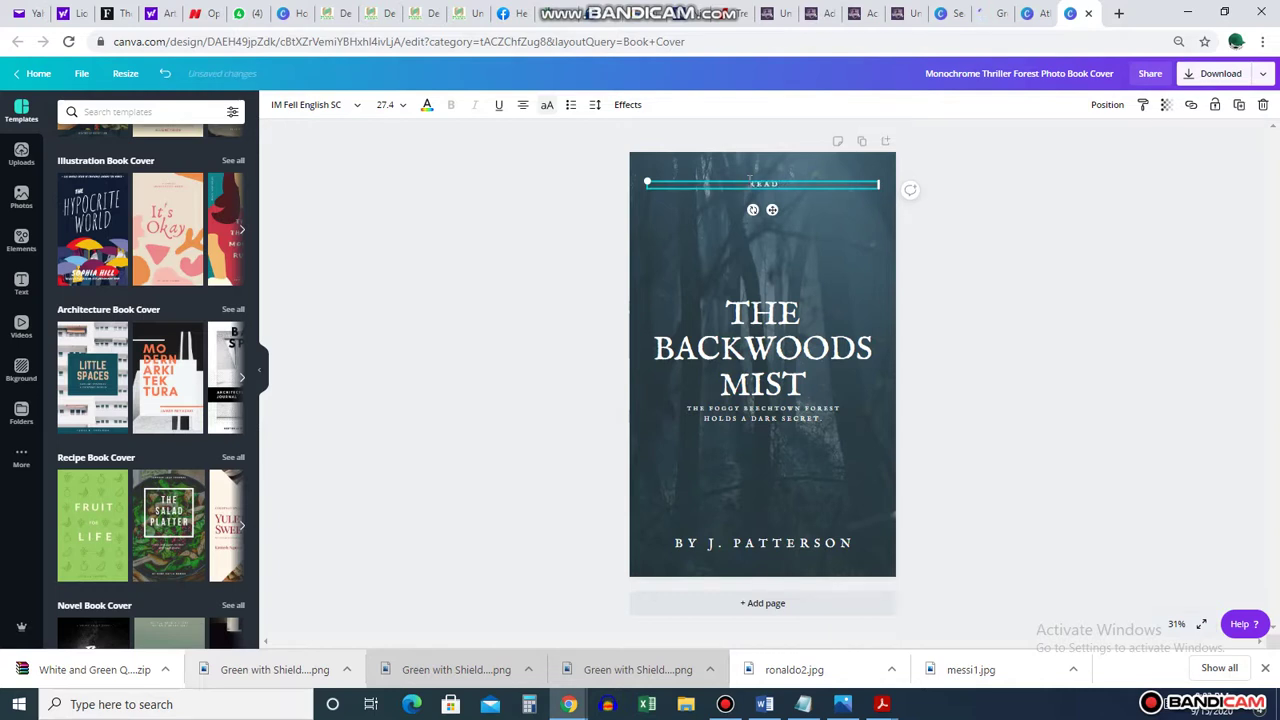
{"action": "type", "text": "AND SCARE YOU"}
{"action": "left_click", "coordinate": [1134, 252]}
Step: Change the book cover title to "THE RED BLACK CURSE" and widen its text box so the title fits on two lines
{"action": "left_click", "coordinate": [1176, 623]}
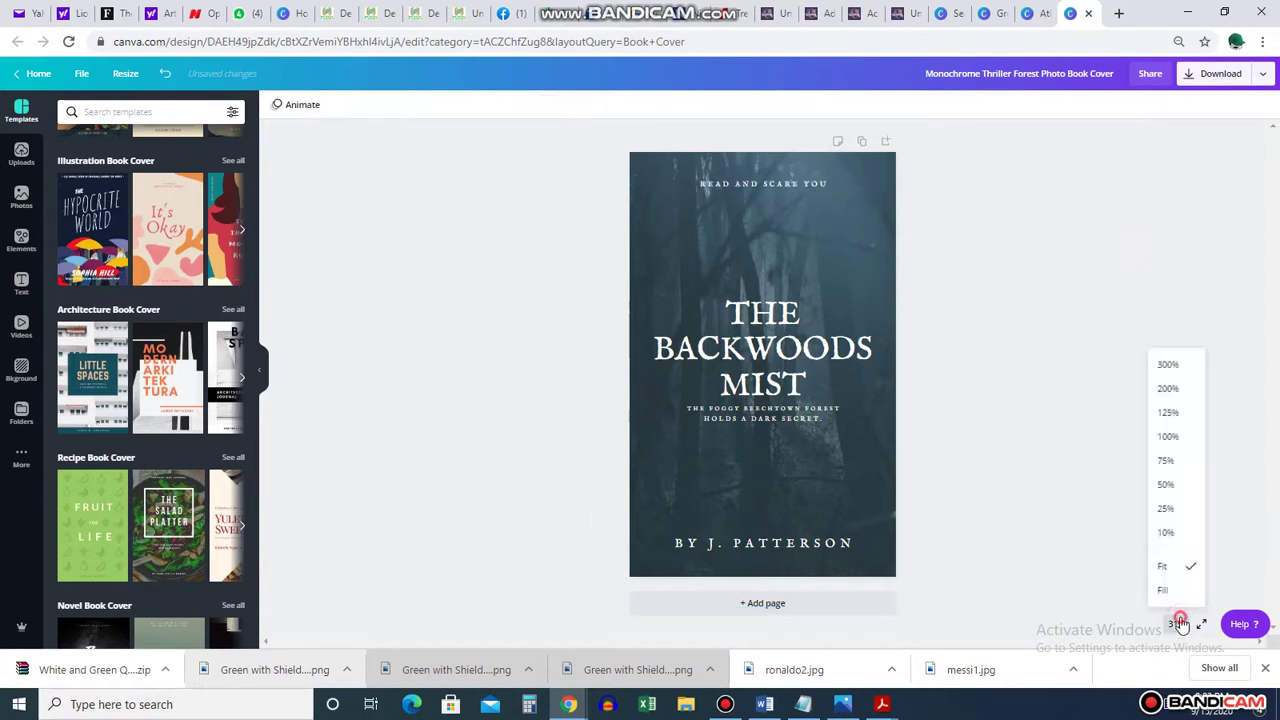
{"action": "left_click", "coordinate": [1165, 484]}
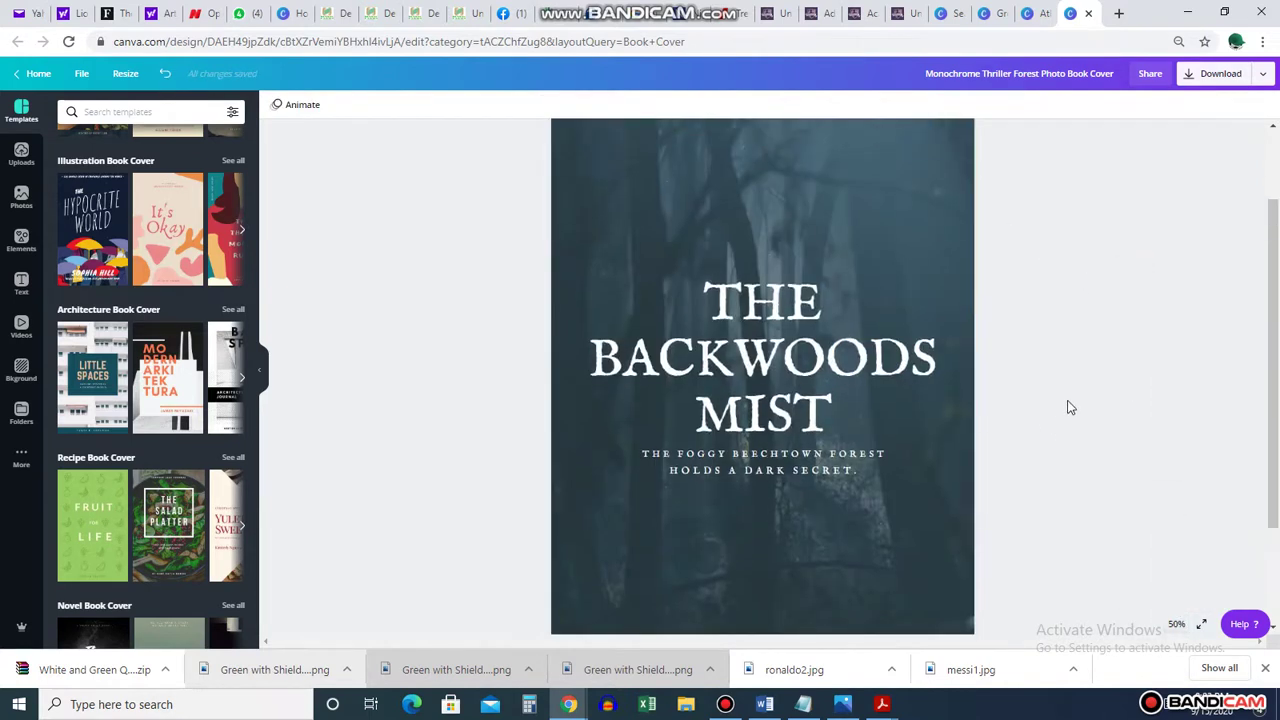
{"action": "scroll", "coordinate": [1068, 407], "scroll_direction": "up", "scroll_amount": 2}
{"action": "scroll", "coordinate": [1068, 407], "scroll_direction": "down", "scroll_amount": 4}
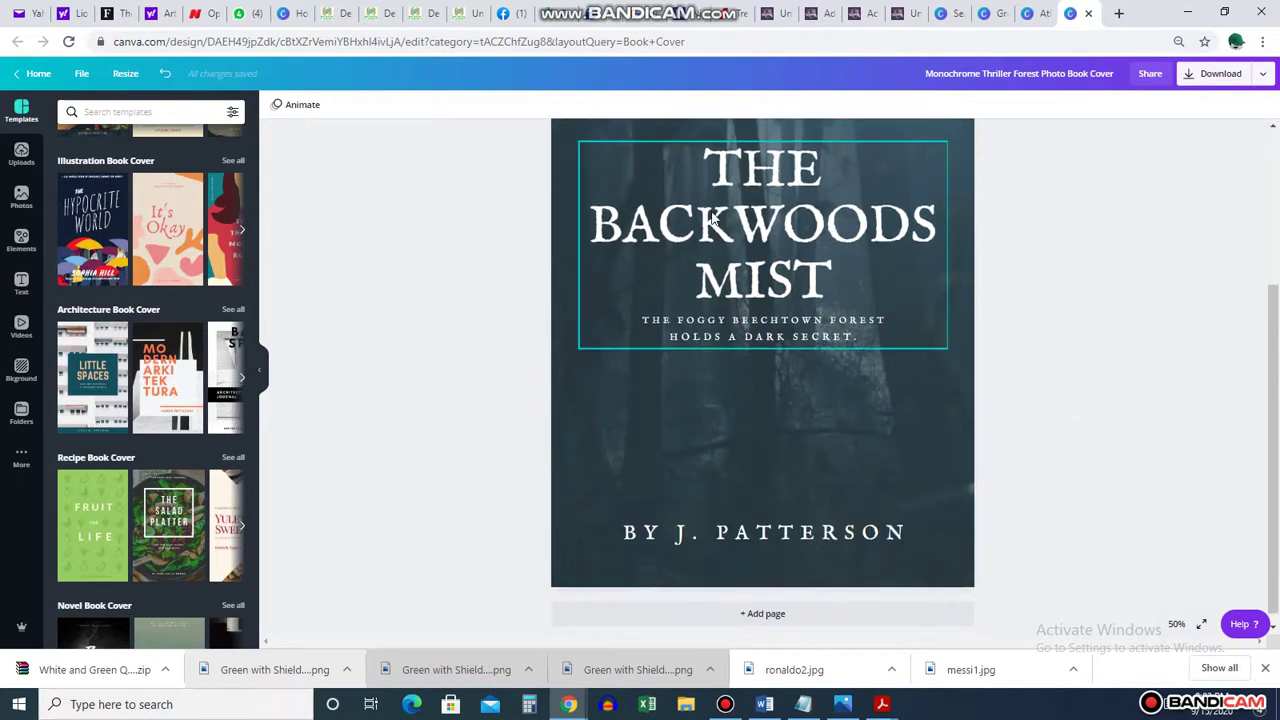
{"action": "double_click", "coordinate": [787, 210]}
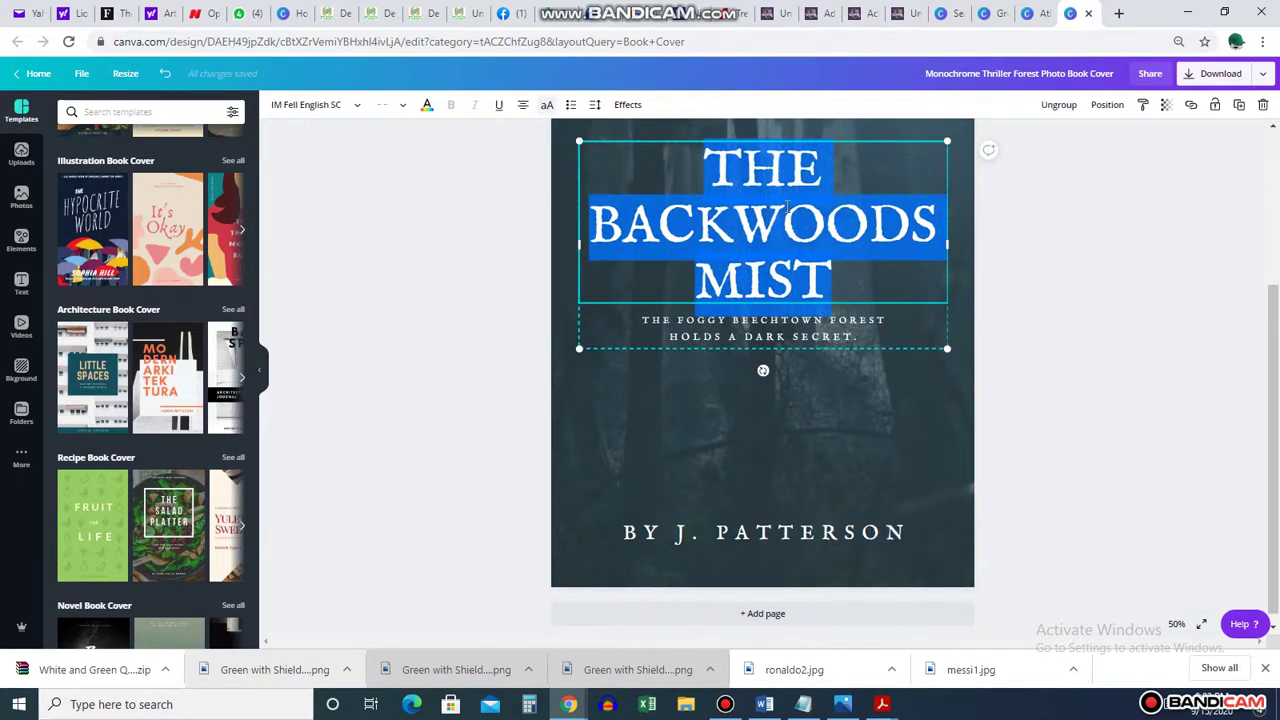
{"action": "type", "text": "THE "}
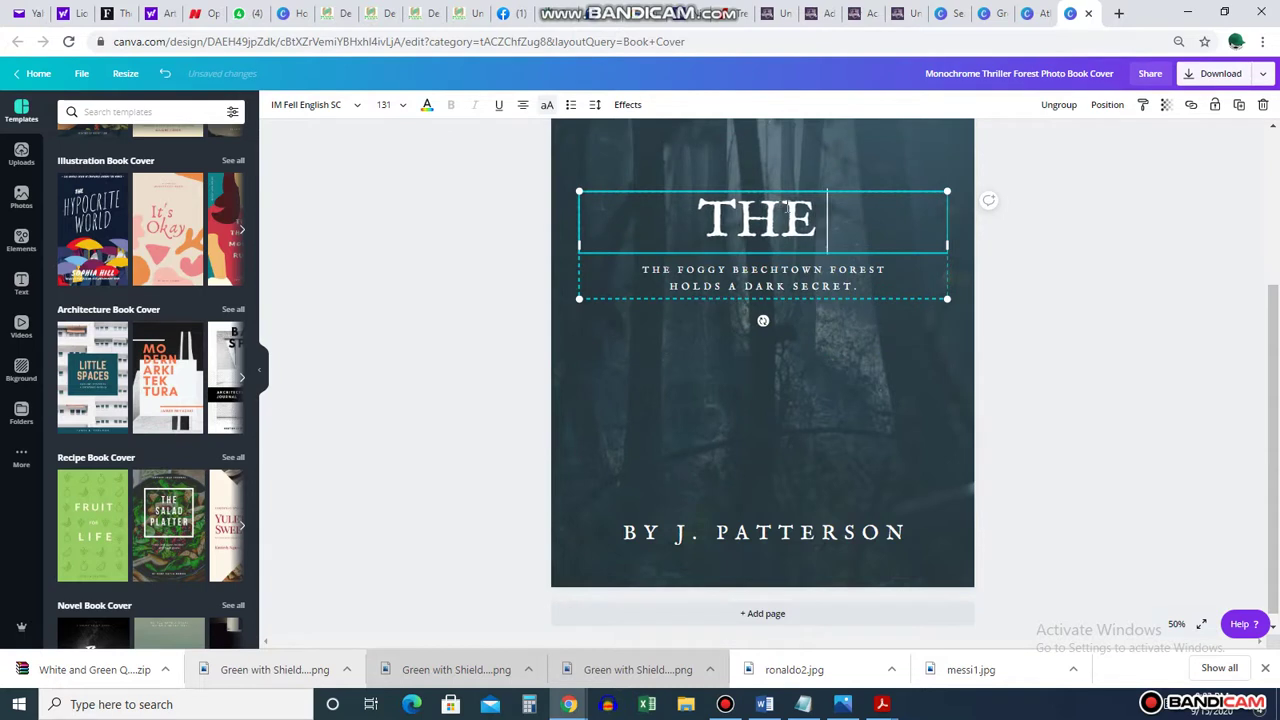
{"action": "type", "text": "RED"}
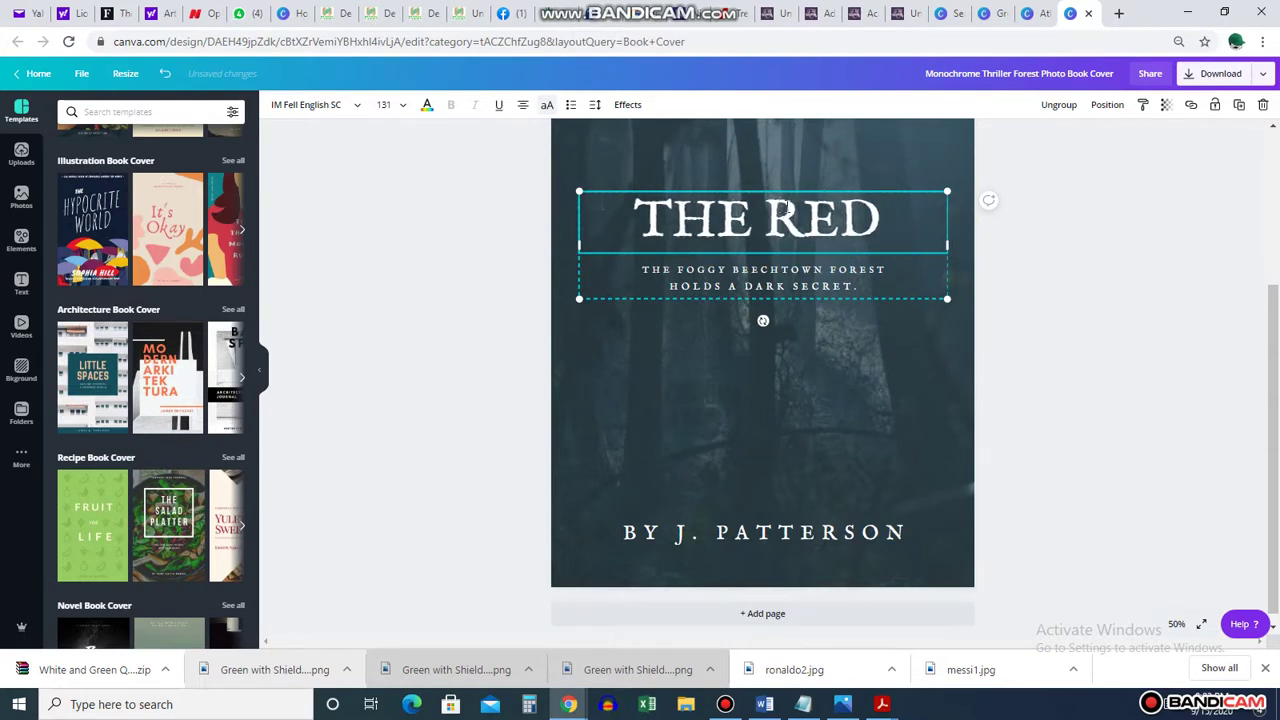
{"action": "type", "text": " BLACK CURSE"}
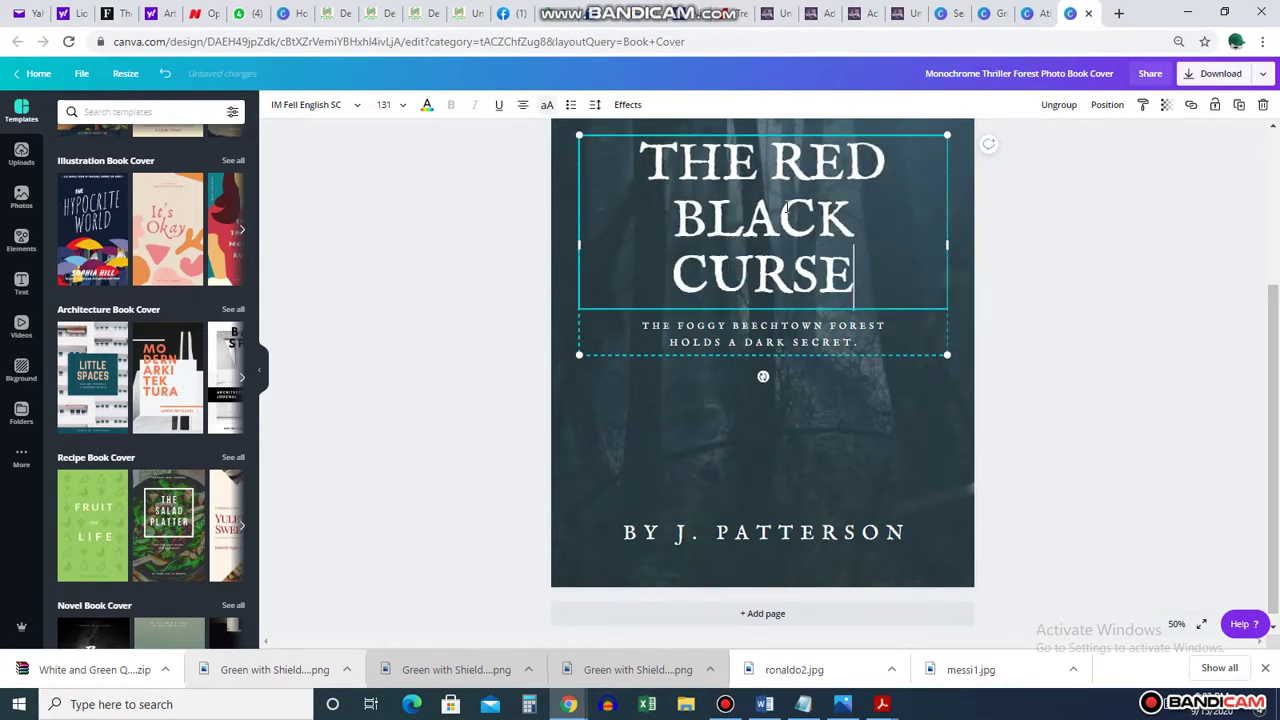
{"action": "left_click_drag", "start_coordinate": [949, 245], "coordinate": [965, 248]}
{"action": "left_click", "coordinate": [1090, 240]}
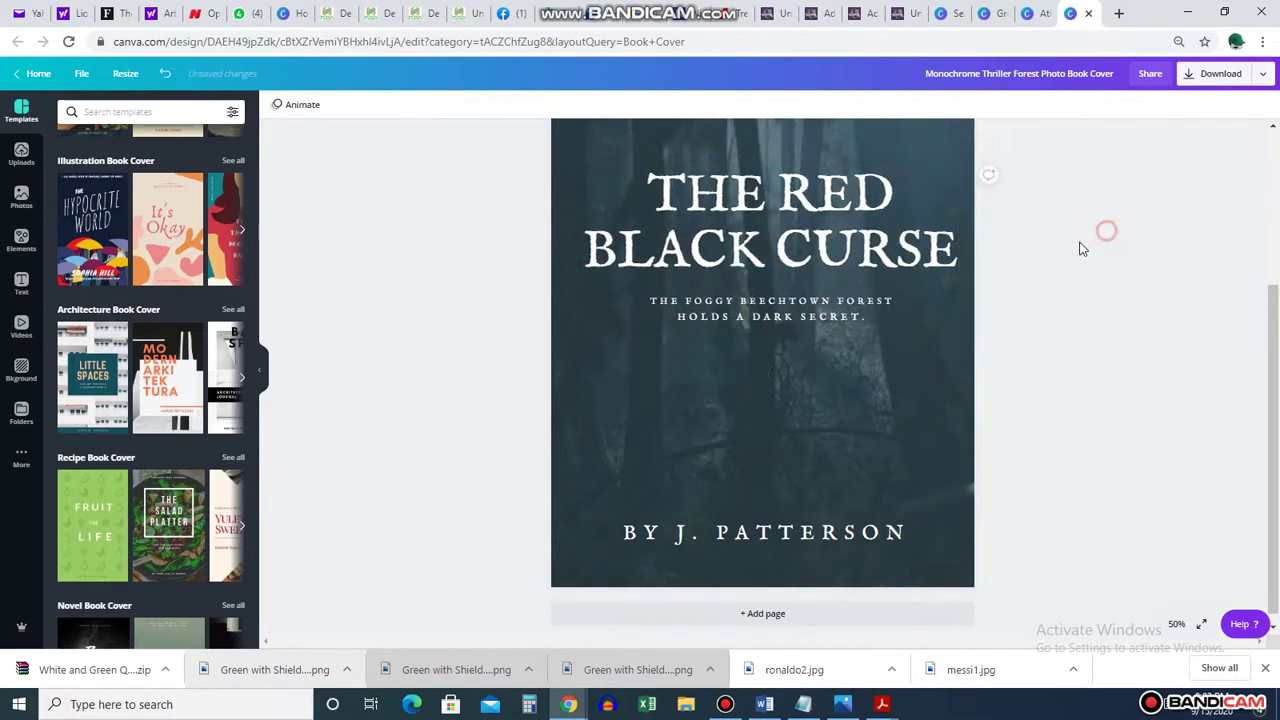
Step: Delete the two-line subtitle text beneath the book cover title
{"action": "left_click", "coordinate": [776, 318]}
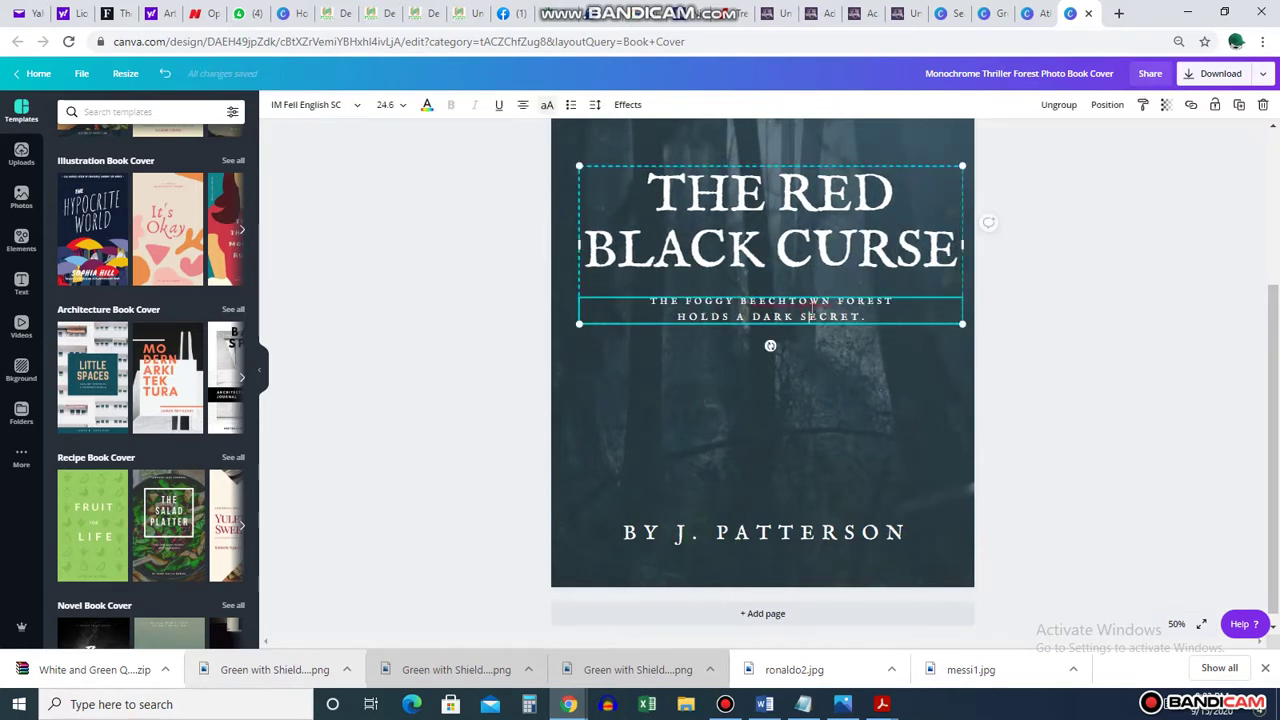
{"action": "double_click", "coordinate": [812, 307]}
{"action": "key", "text": "BackSpace"}
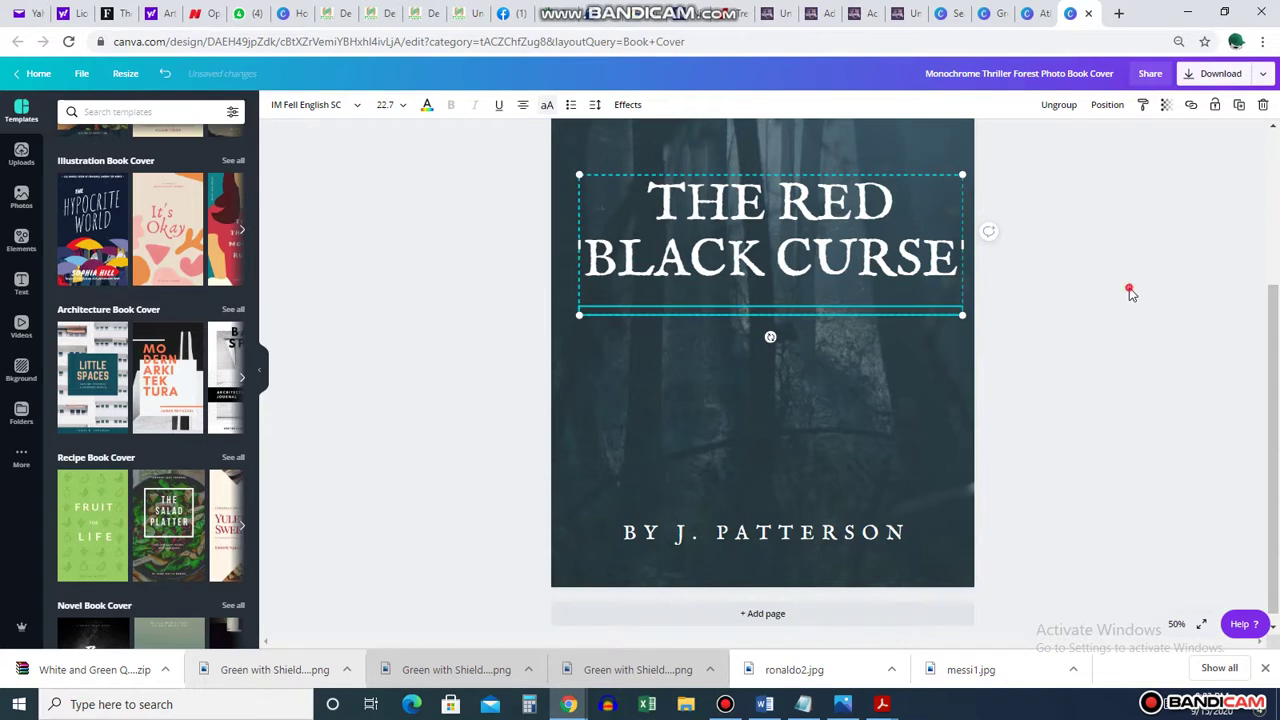
Step: Replace the author line at the bottom of the book cover with "BY ME YOU"
{"action": "left_click", "coordinate": [1130, 290]}
{"action": "scroll", "coordinate": [1073, 285], "scroll_direction": "up", "scroll_amount": 1}
{"action": "scroll", "coordinate": [1073, 285], "scroll_direction": "up", "scroll_amount": 2}
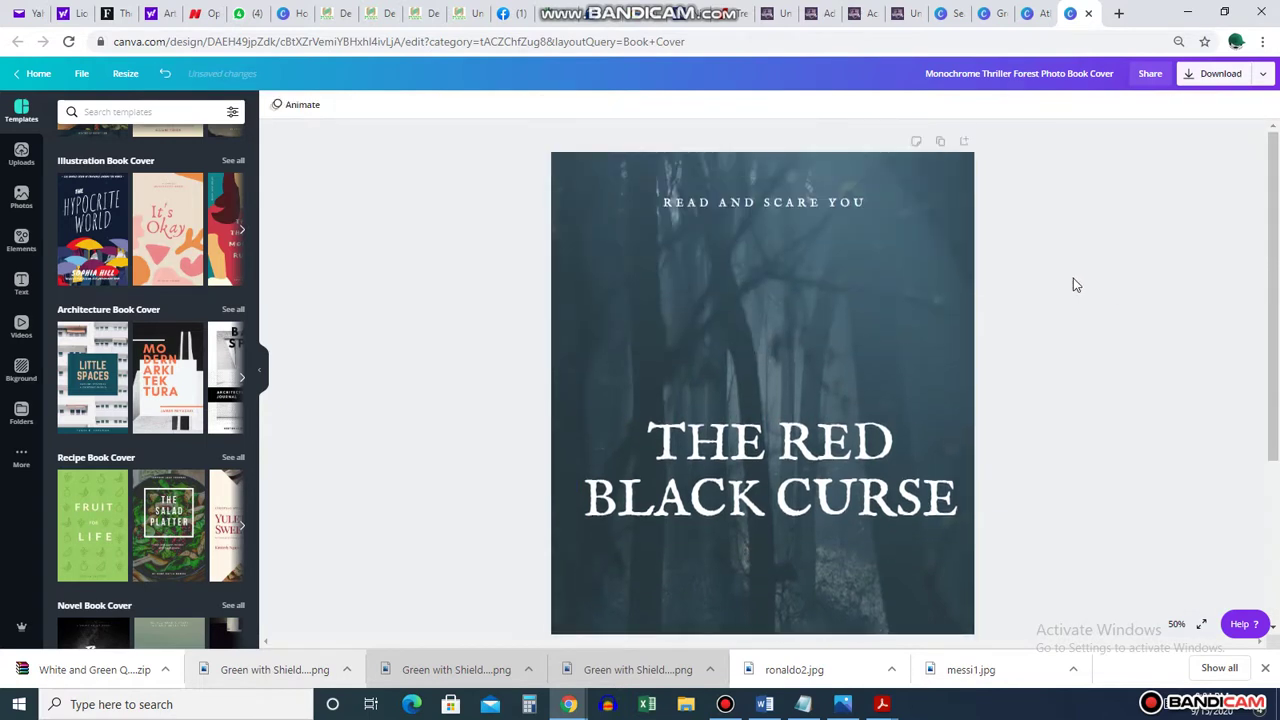
{"action": "scroll", "coordinate": [1073, 285], "scroll_direction": "down", "scroll_amount": 3}
{"action": "left_click", "coordinate": [836, 530]}
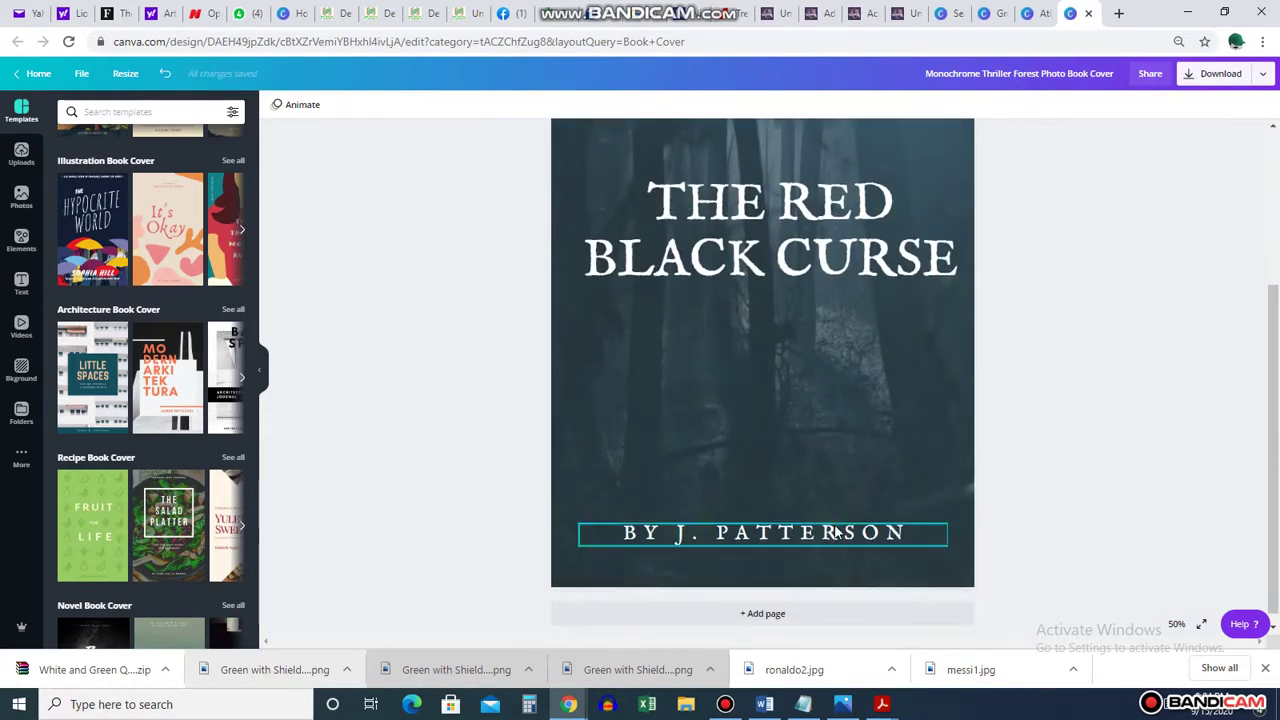
{"action": "double_click", "coordinate": [836, 530]}
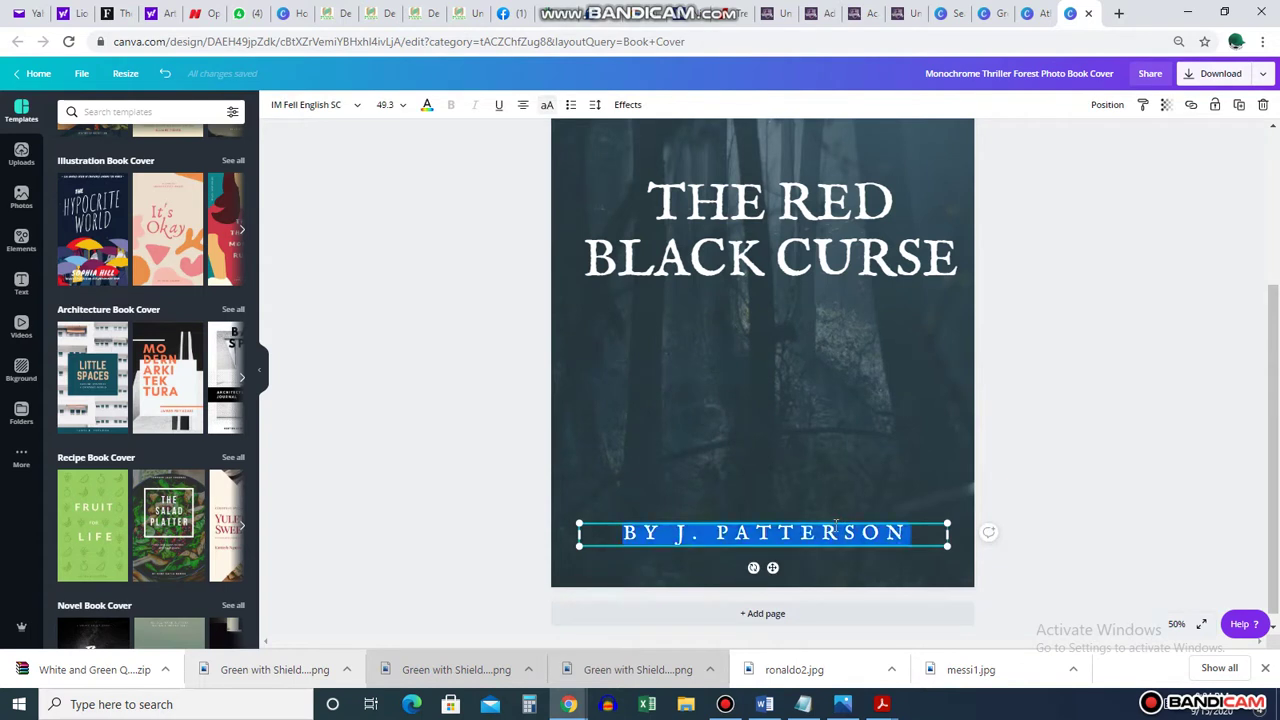
{"action": "type", "text": "BY "}
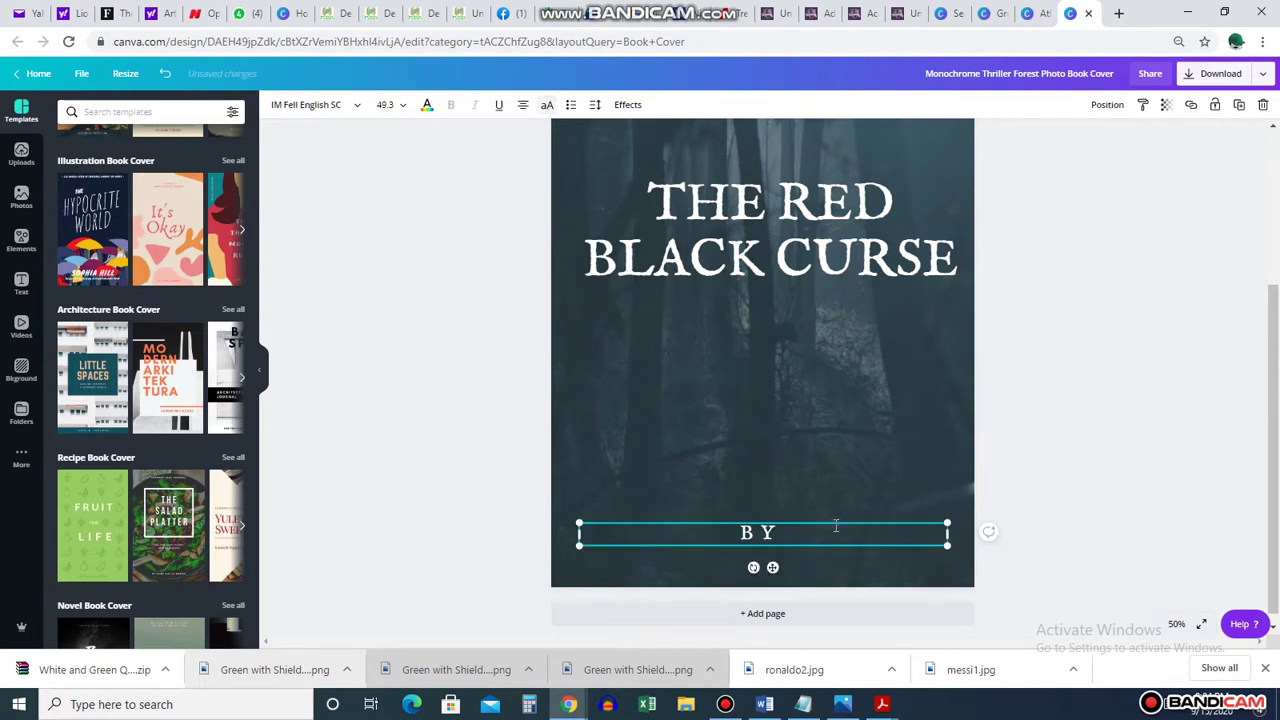
{"action": "type", "text": "ME"}
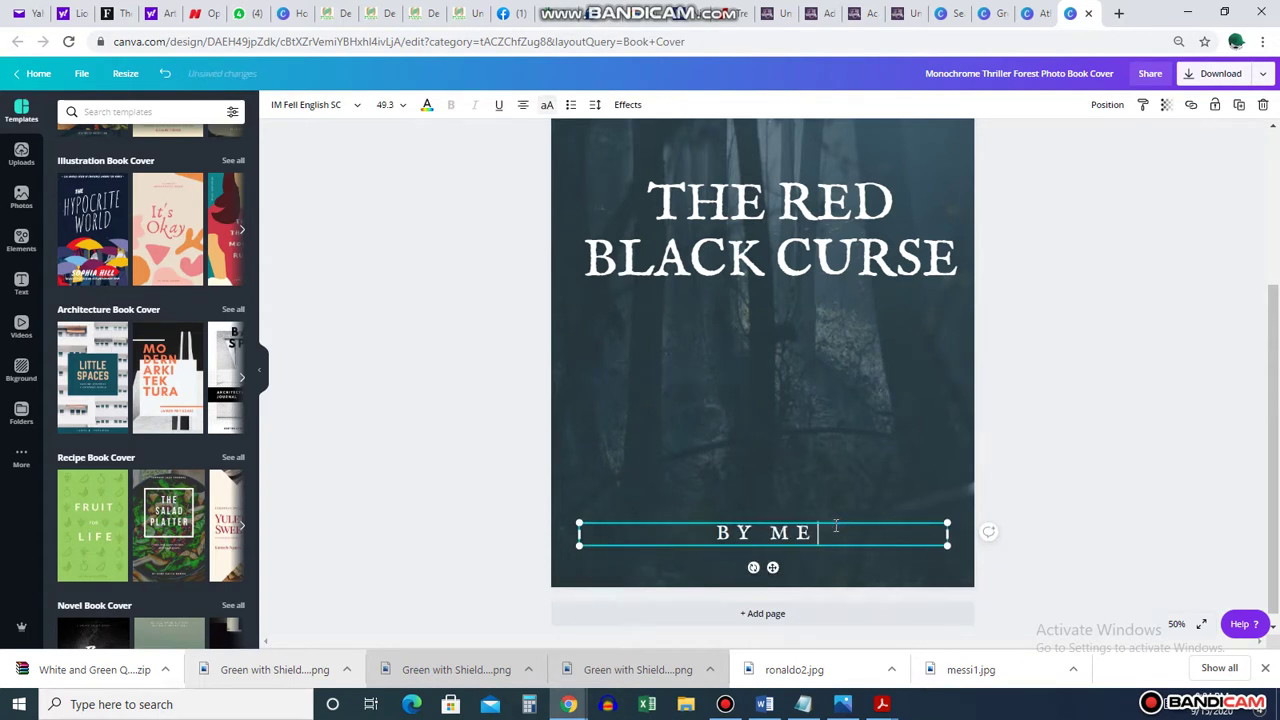
{"action": "type", "text": " YOU"}
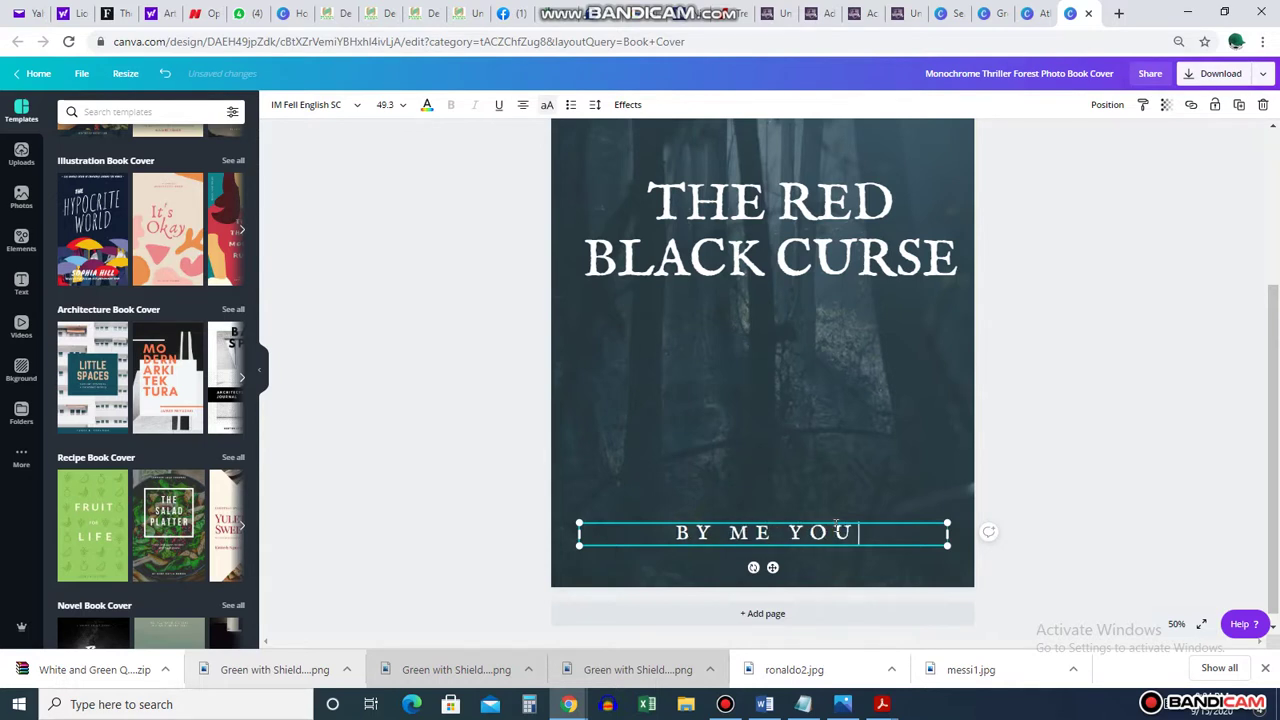
{"action": "left_click", "coordinate": [1117, 406]}
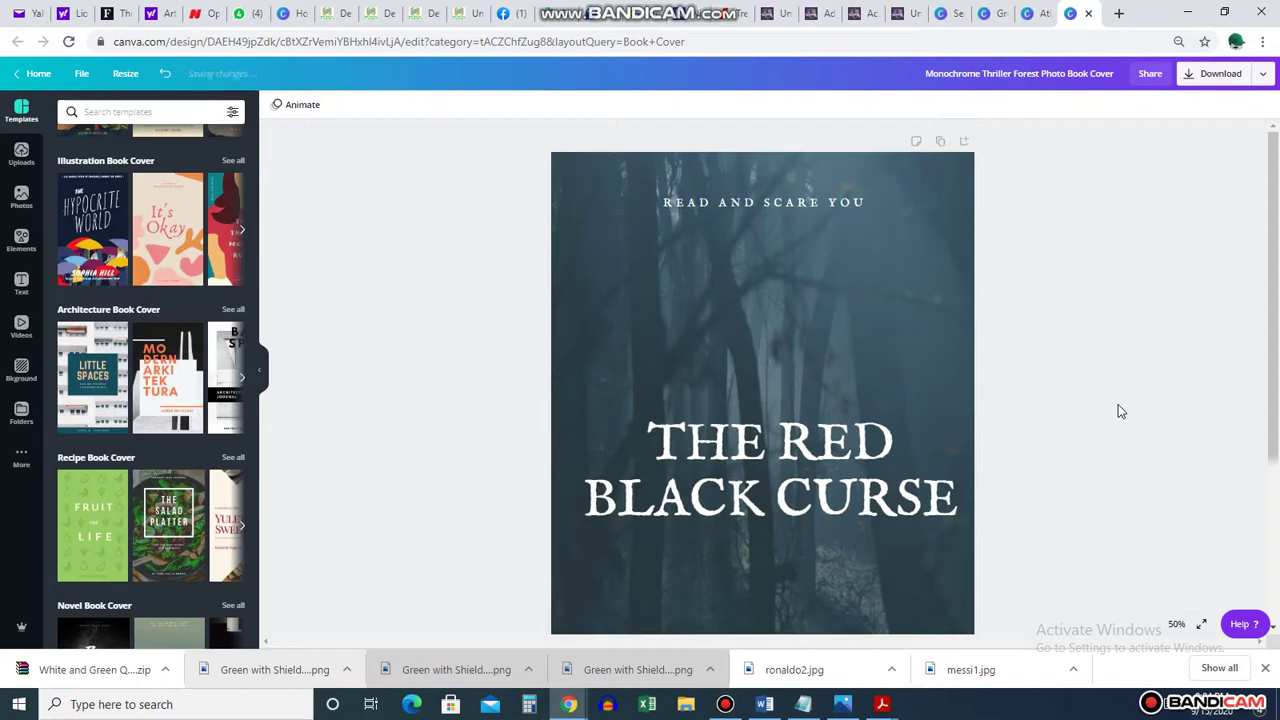
{"action": "scroll", "coordinate": [1118, 410], "scroll_direction": "up", "scroll_amount": 3}
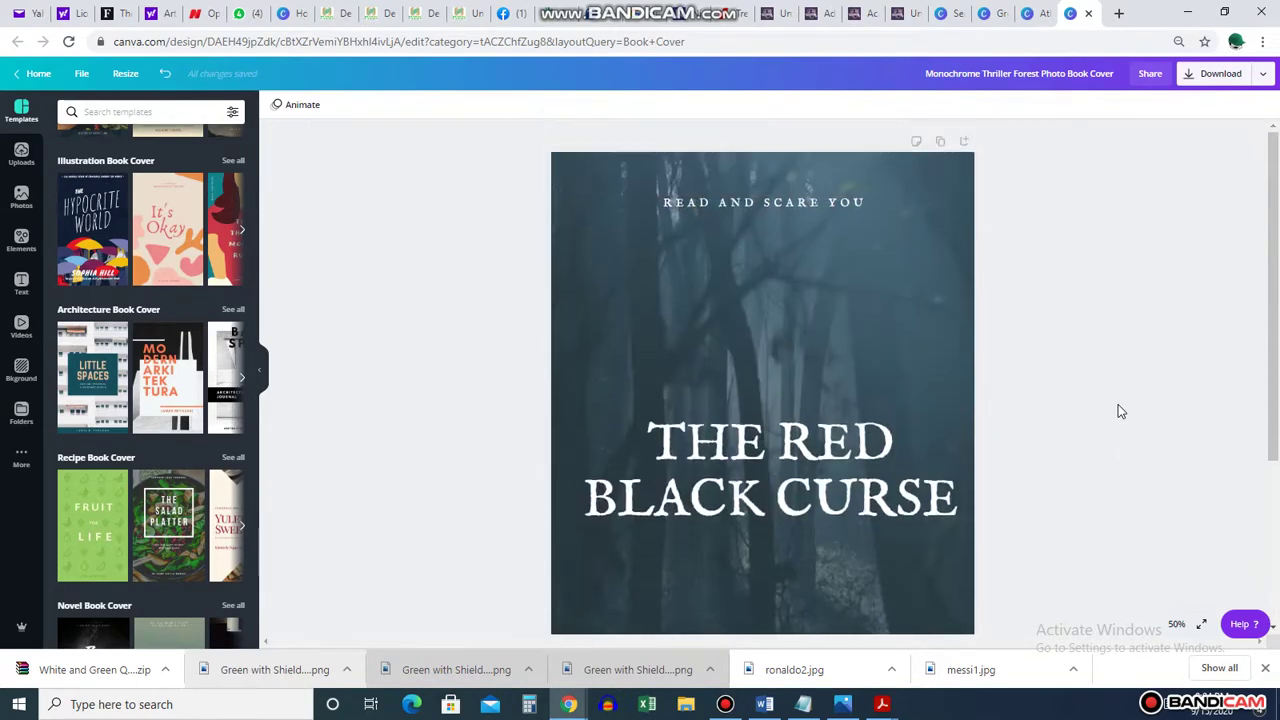
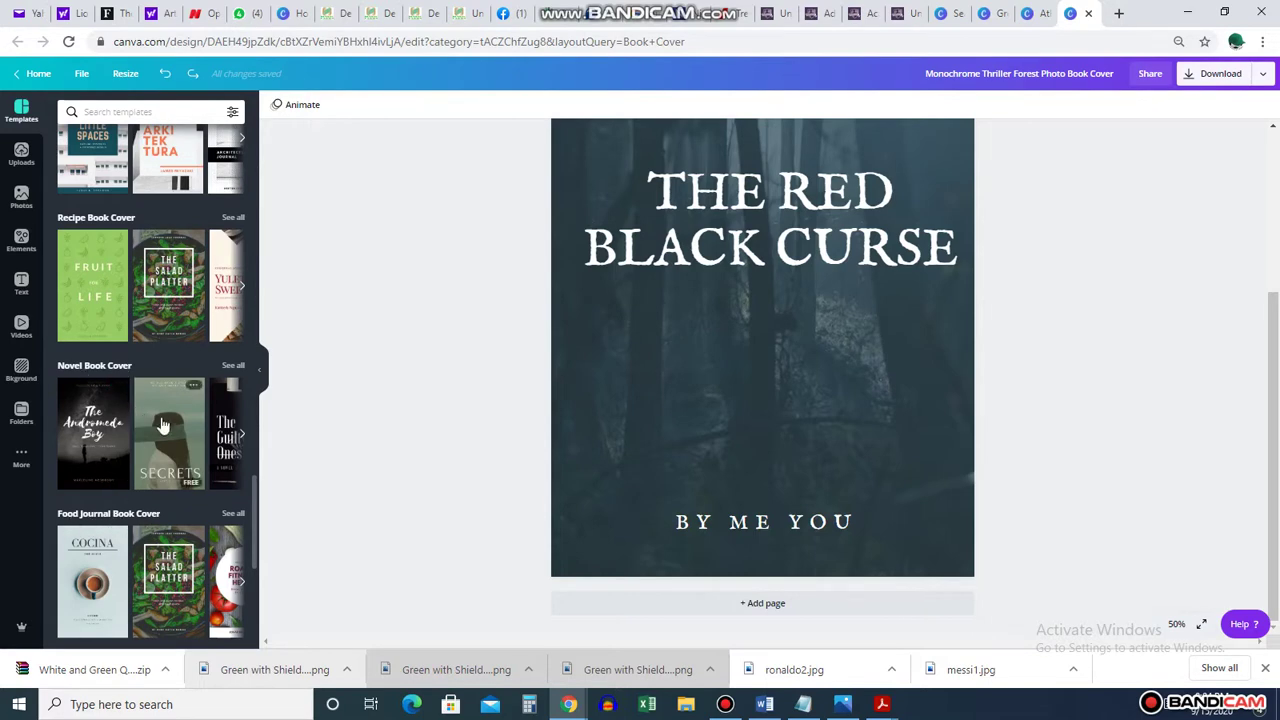
Step: Replace the current page with the "Why Money Doesn't Grow on Trees" business book cover template and look over the whole cover
{"action": "scroll", "coordinate": [95, 337], "scroll_direction": "up", "scroll_amount": 1}
{"action": "scroll", "coordinate": [95, 337], "scroll_direction": "up", "scroll_amount": 5}
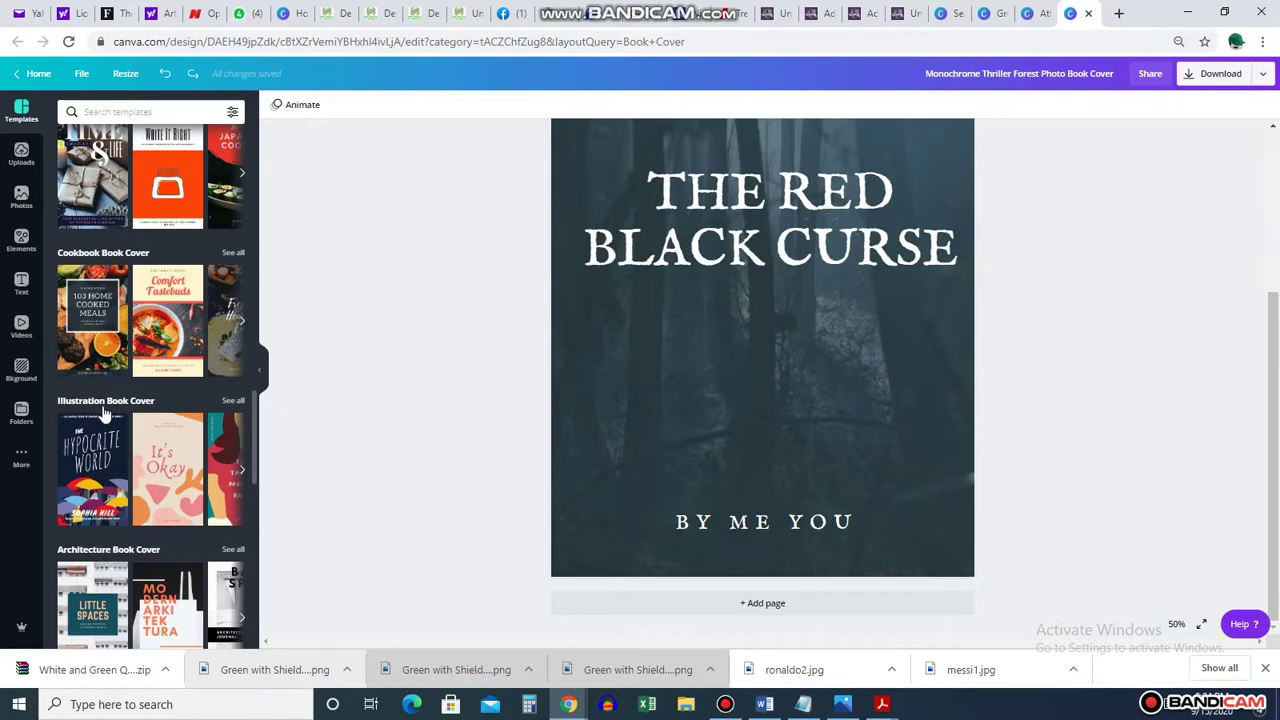
{"action": "scroll", "coordinate": [145, 465], "scroll_direction": "down", "scroll_amount": 10}
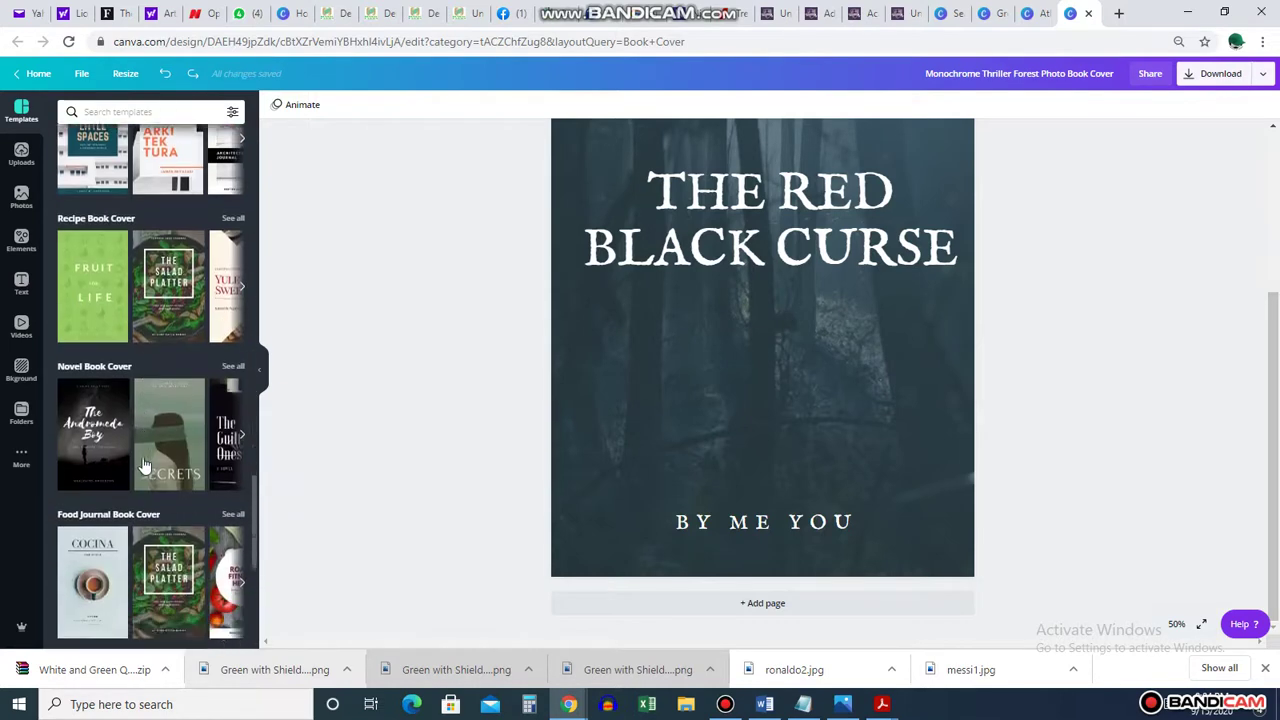
{"action": "scroll", "coordinate": [145, 465], "scroll_direction": "down", "scroll_amount": 3}
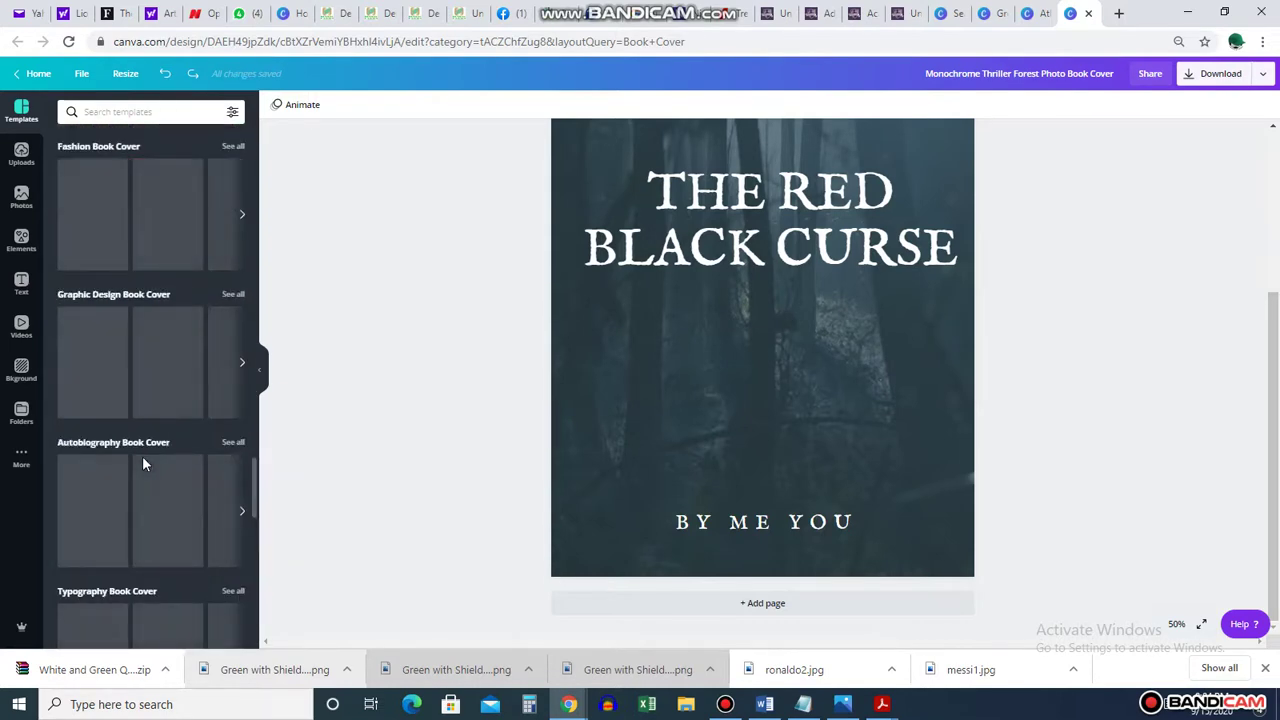
{"action": "scroll", "coordinate": [142, 460], "scroll_direction": "up", "scroll_amount": 3}
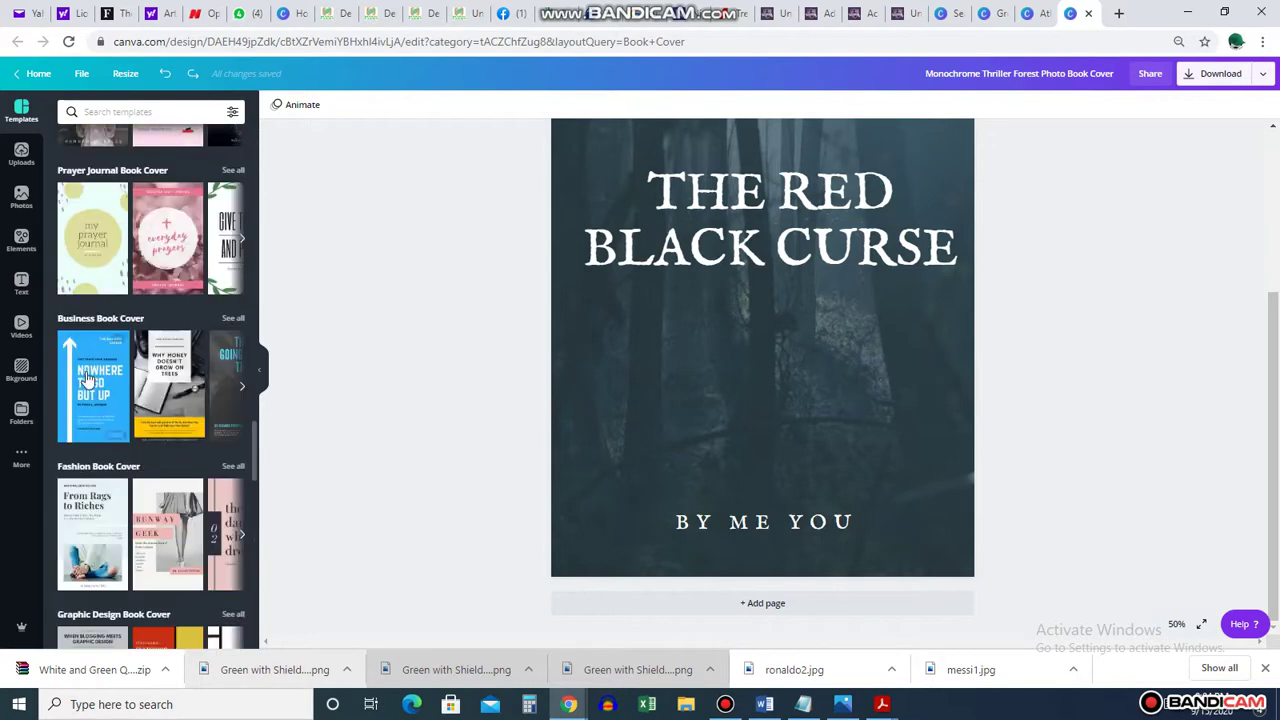
{"action": "left_click", "coordinate": [171, 377]}
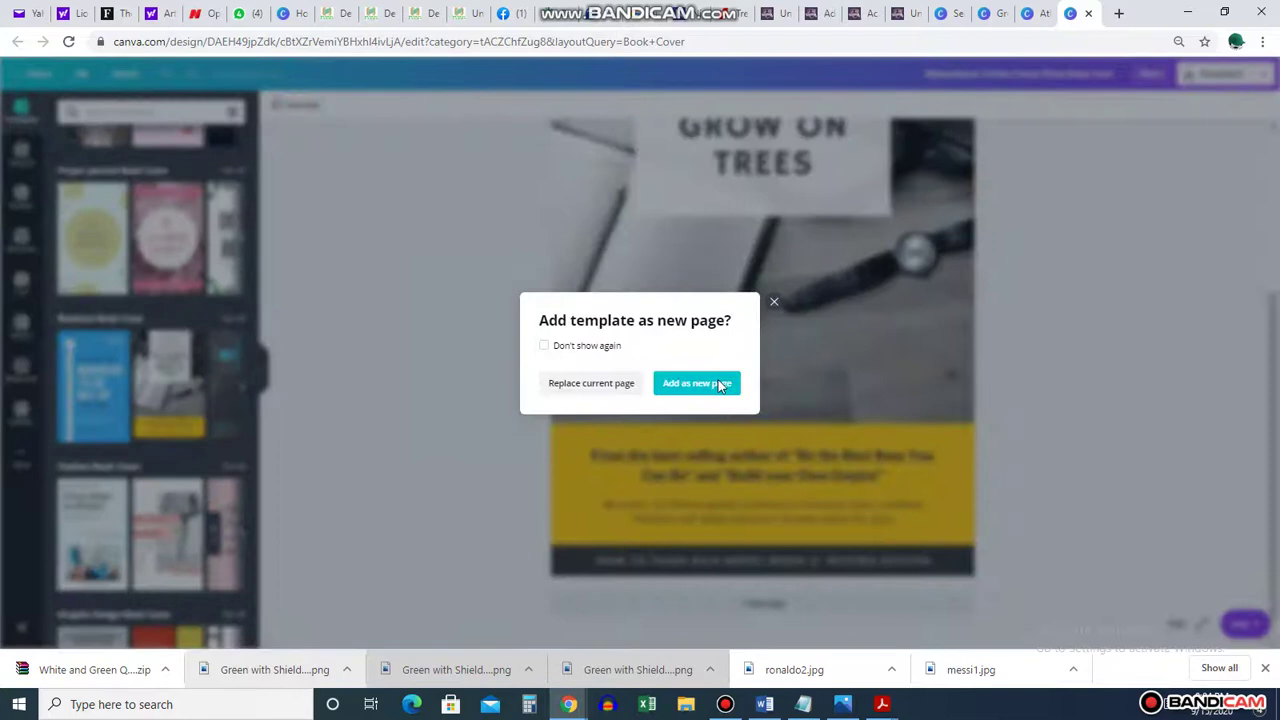
{"action": "left_click", "coordinate": [603, 388]}
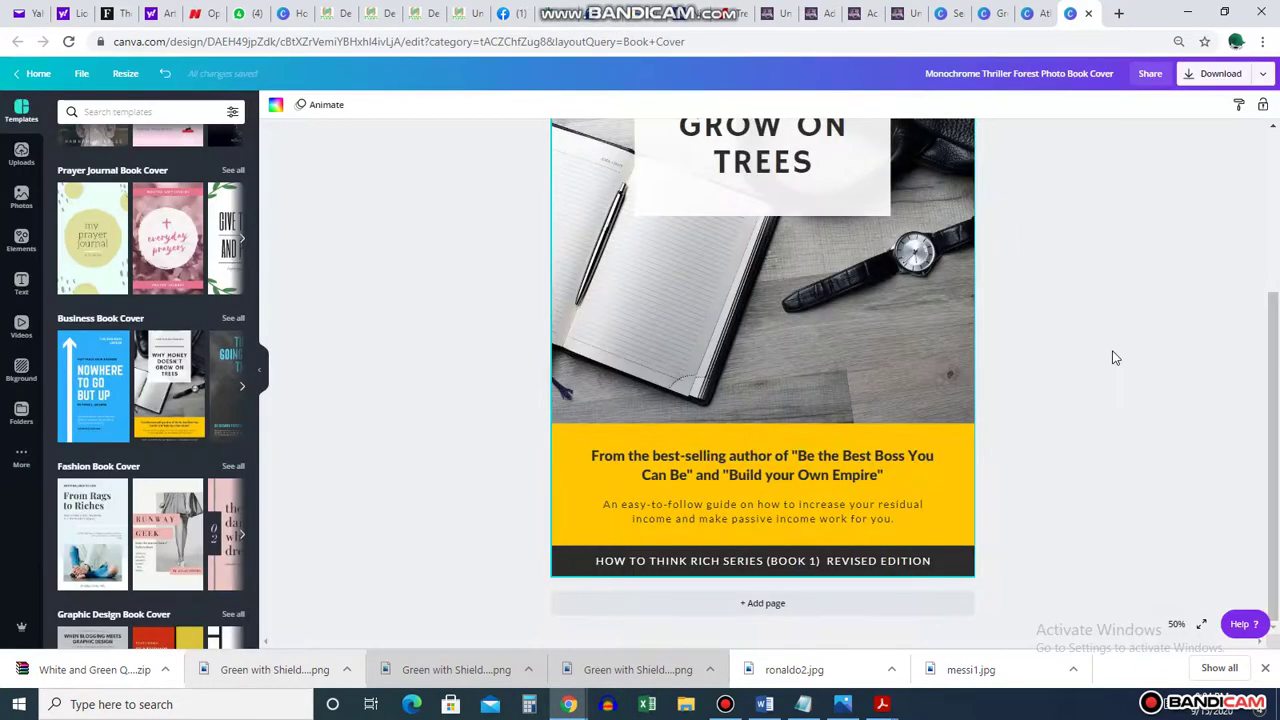
{"action": "scroll", "coordinate": [1116, 358], "scroll_direction": "up", "scroll_amount": 3}
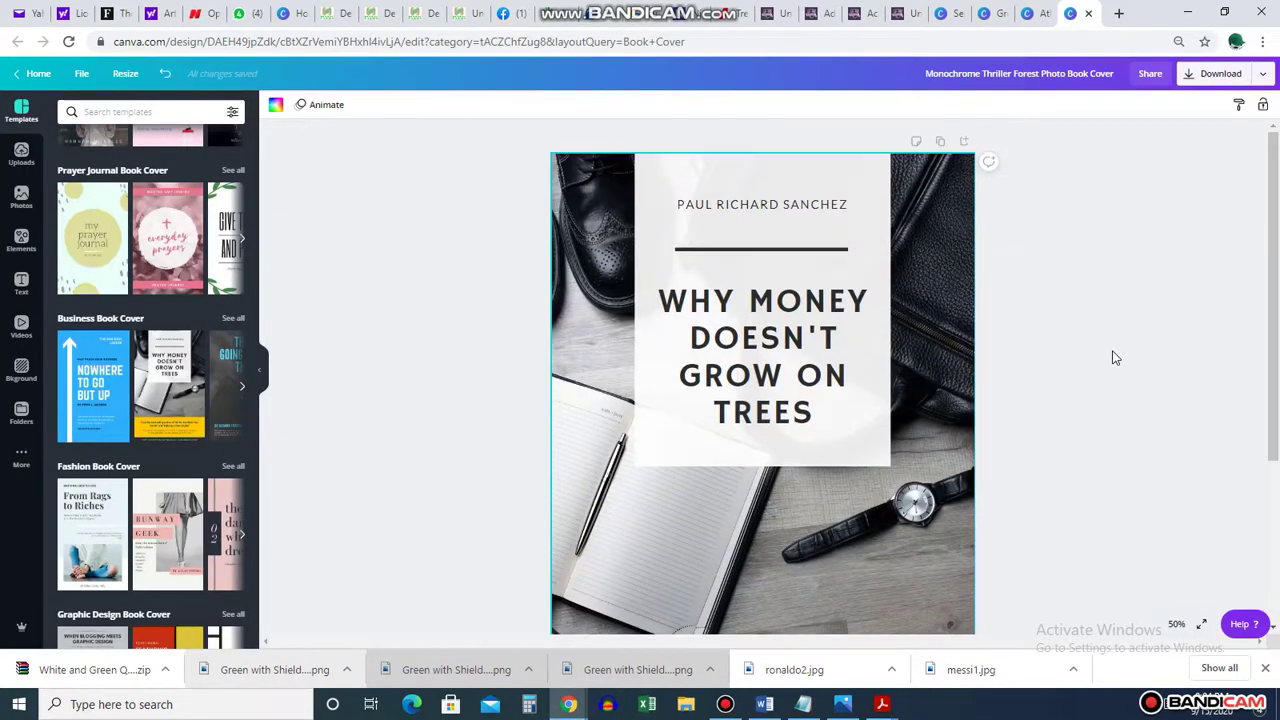
{"action": "scroll", "coordinate": [1116, 358], "scroll_direction": "down", "scroll_amount": 3}
{"action": "scroll", "coordinate": [1116, 358], "scroll_direction": "up", "scroll_amount": 3}
{"action": "scroll", "coordinate": [1116, 358], "scroll_direction": "down", "scroll_amount": 3}
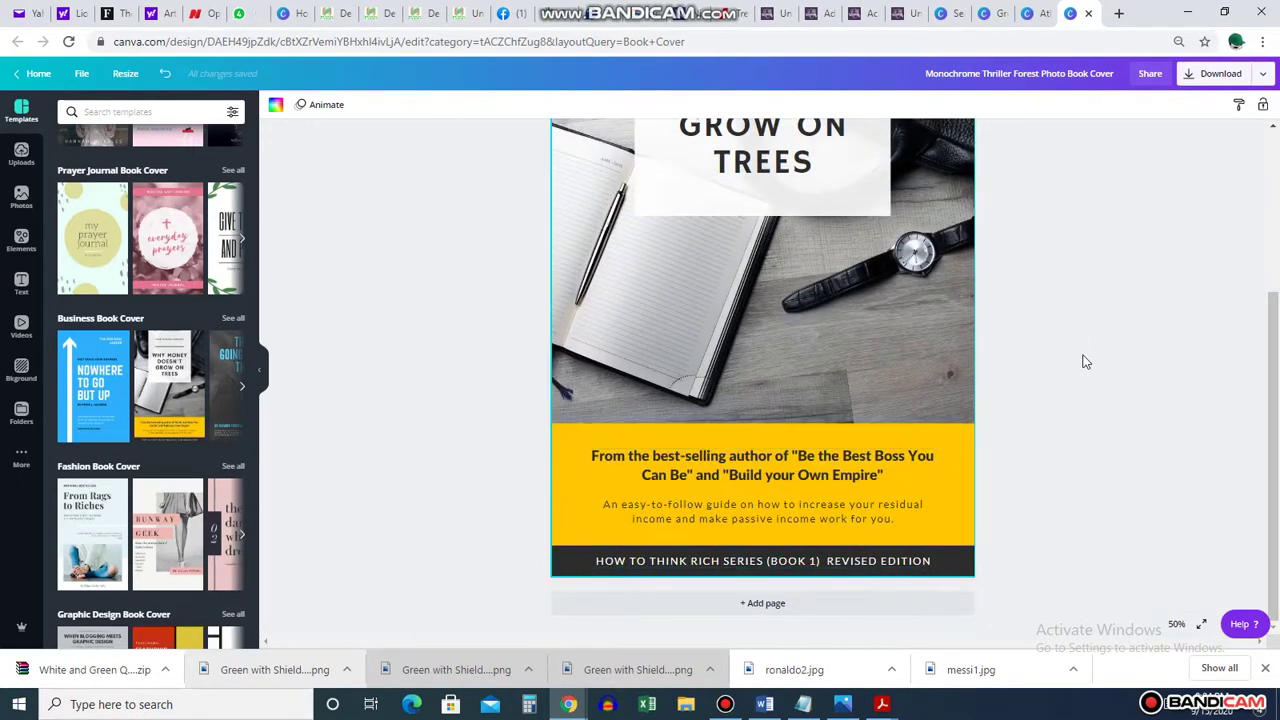
Step: Try the "Walk to Freedom" autobiography cover, and replace it with the "Into the Realm of the Abysmal" science fiction cover
{"action": "scroll", "coordinate": [84, 486], "scroll_direction": "down", "scroll_amount": 3}
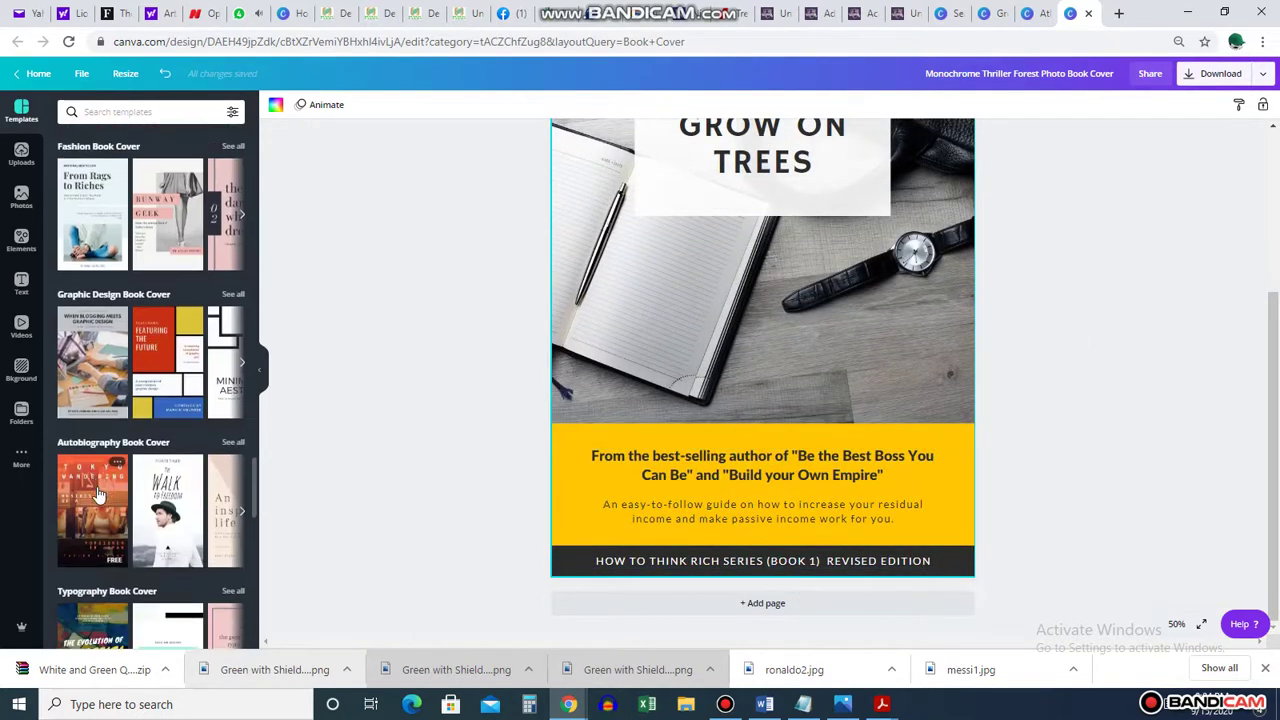
{"action": "left_click", "coordinate": [167, 525]}
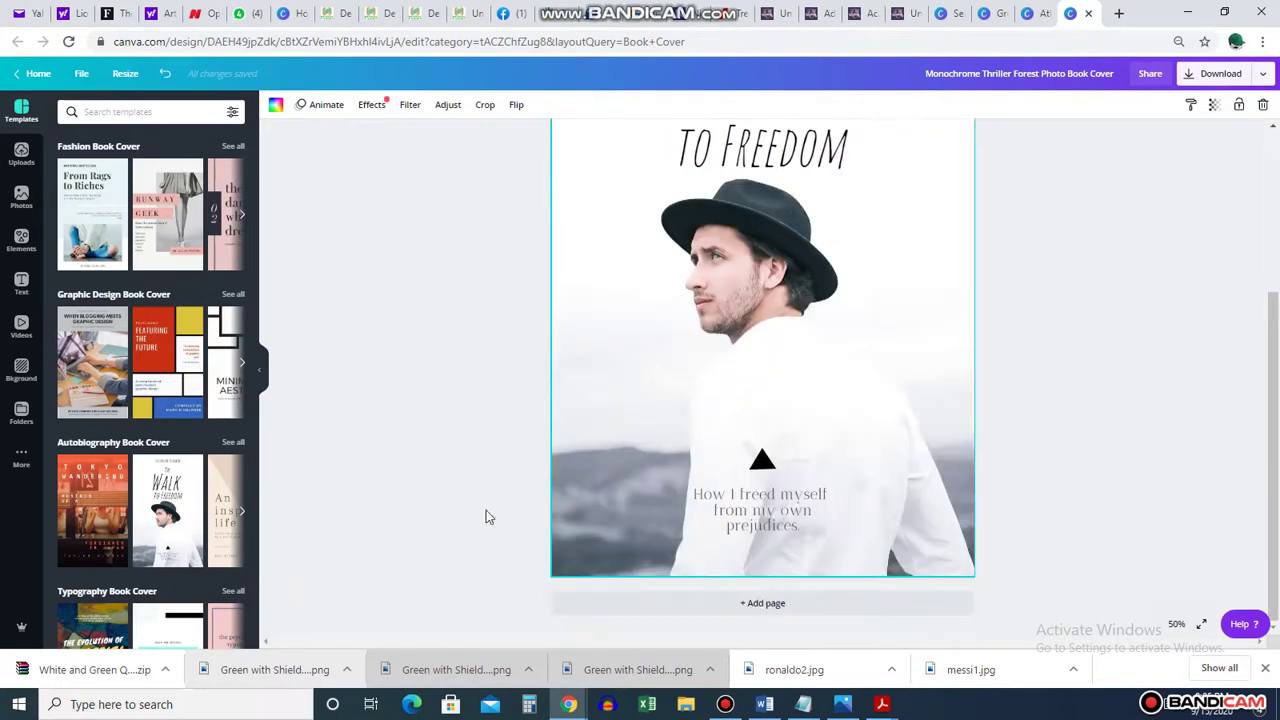
{"action": "scroll", "coordinate": [201, 540], "scroll_direction": "down", "scroll_amount": 3}
{"action": "scroll", "coordinate": [201, 540], "scroll_direction": "down", "scroll_amount": 4}
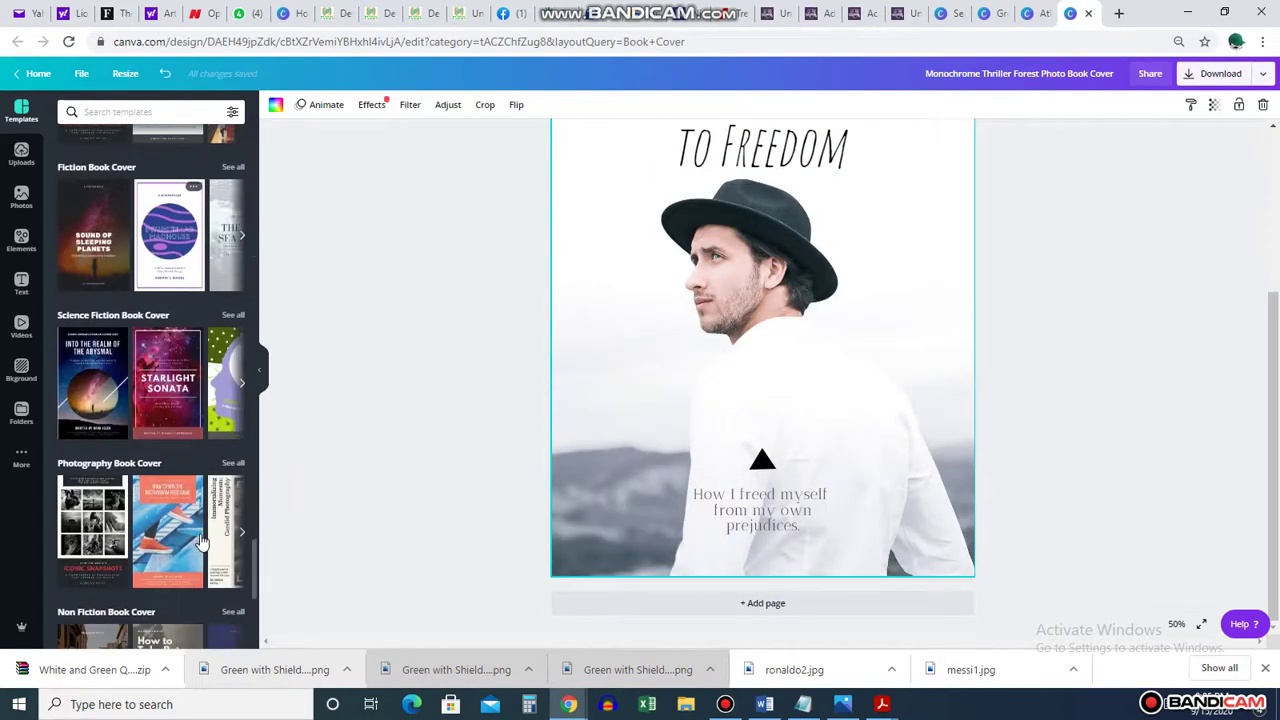
{"action": "left_click", "coordinate": [93, 399]}
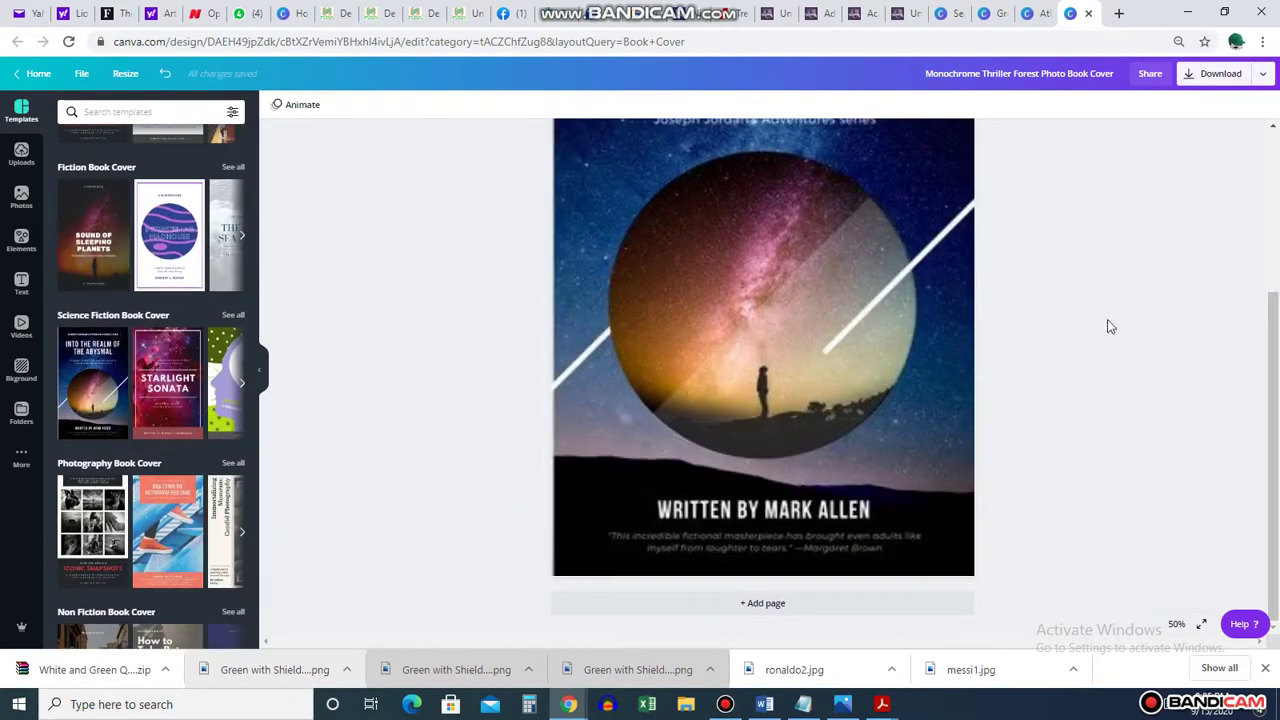
{"action": "scroll", "coordinate": [1109, 326], "scroll_direction": "up", "scroll_amount": 3}
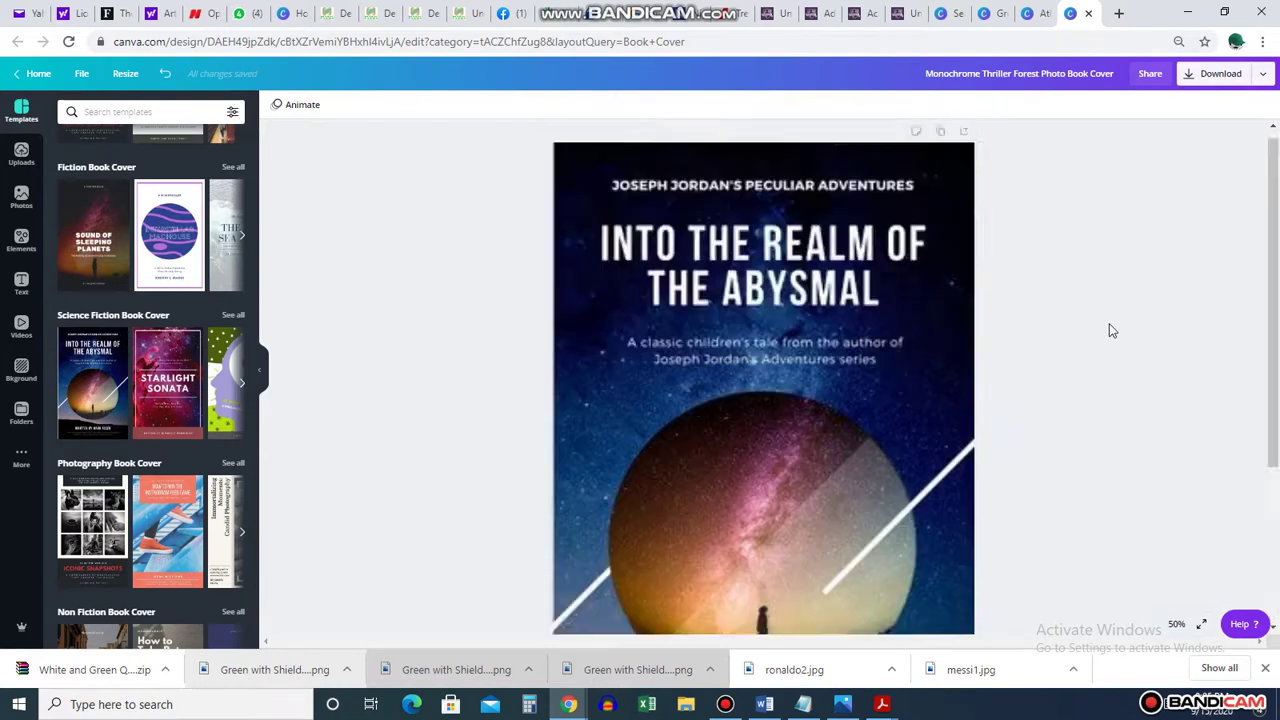
{"action": "left_click", "coordinate": [968, 320]}
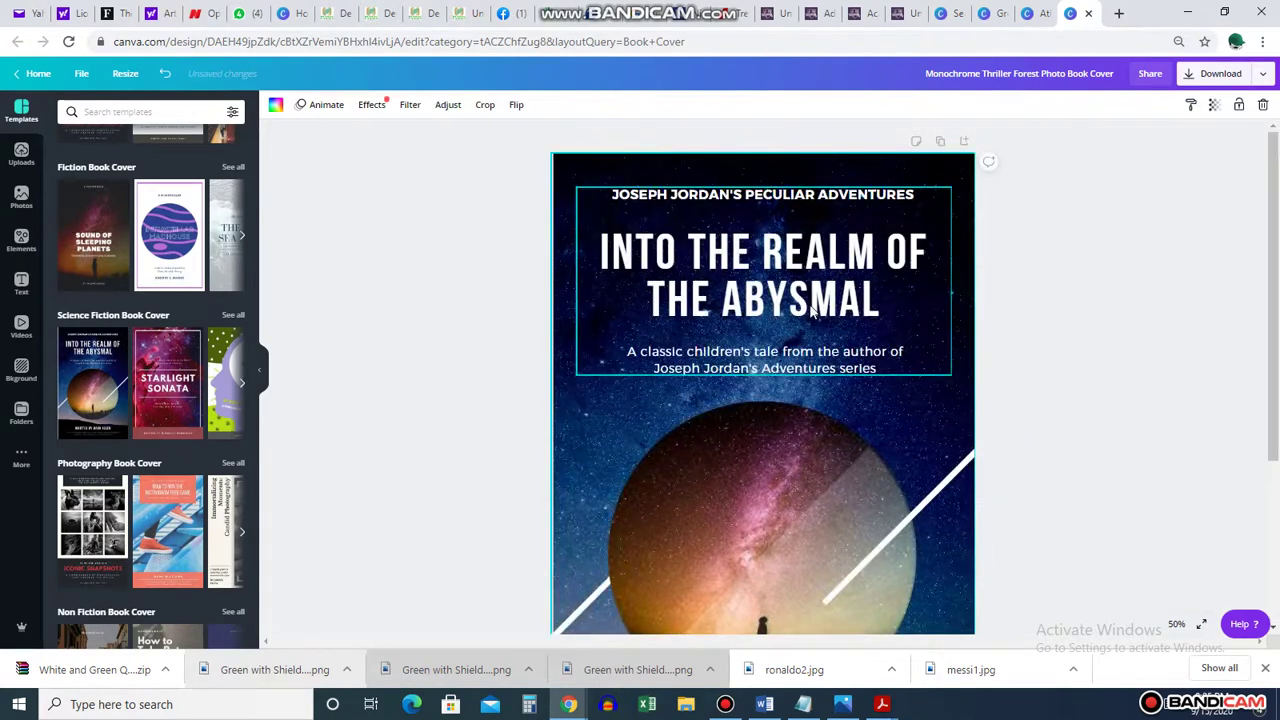
{"action": "left_click", "coordinate": [732, 297]}
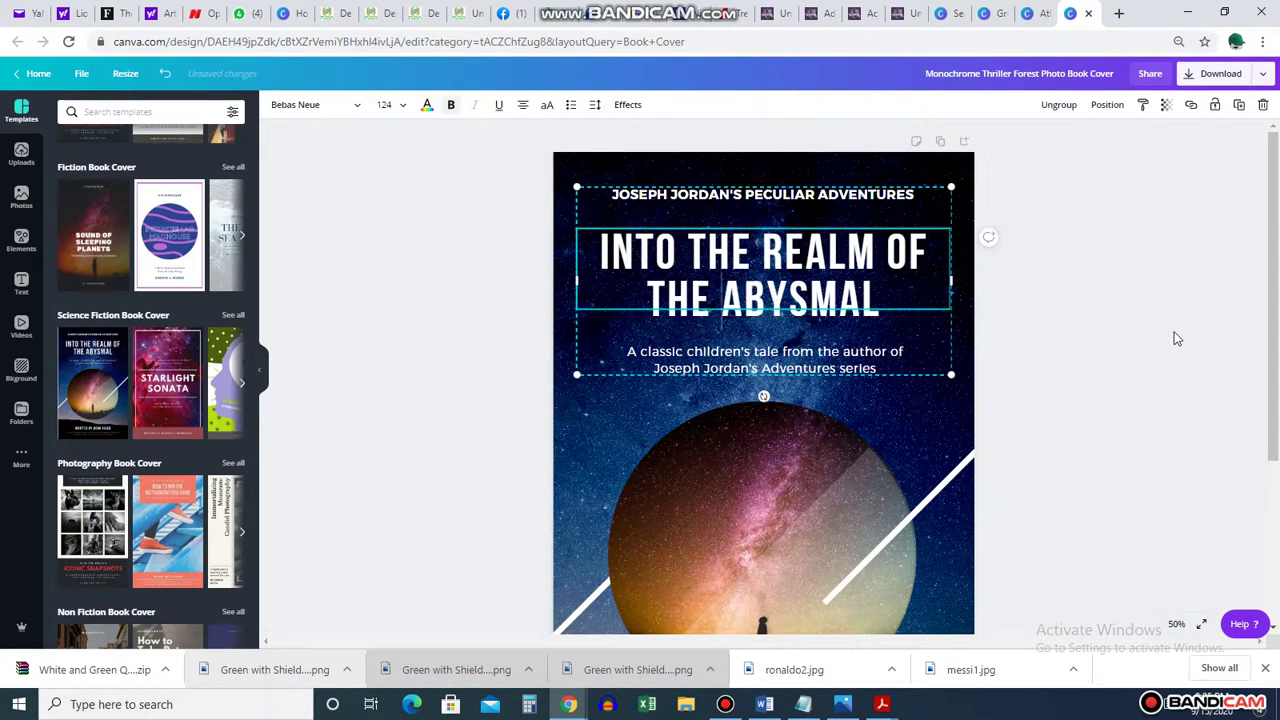
{"action": "scroll", "coordinate": [1175, 338], "scroll_direction": "down", "scroll_amount": 3}
Step: Choose PNG as the cover's download file type, close the download options without downloading and look over the cover
{"action": "left_click", "coordinate": [1221, 73]}
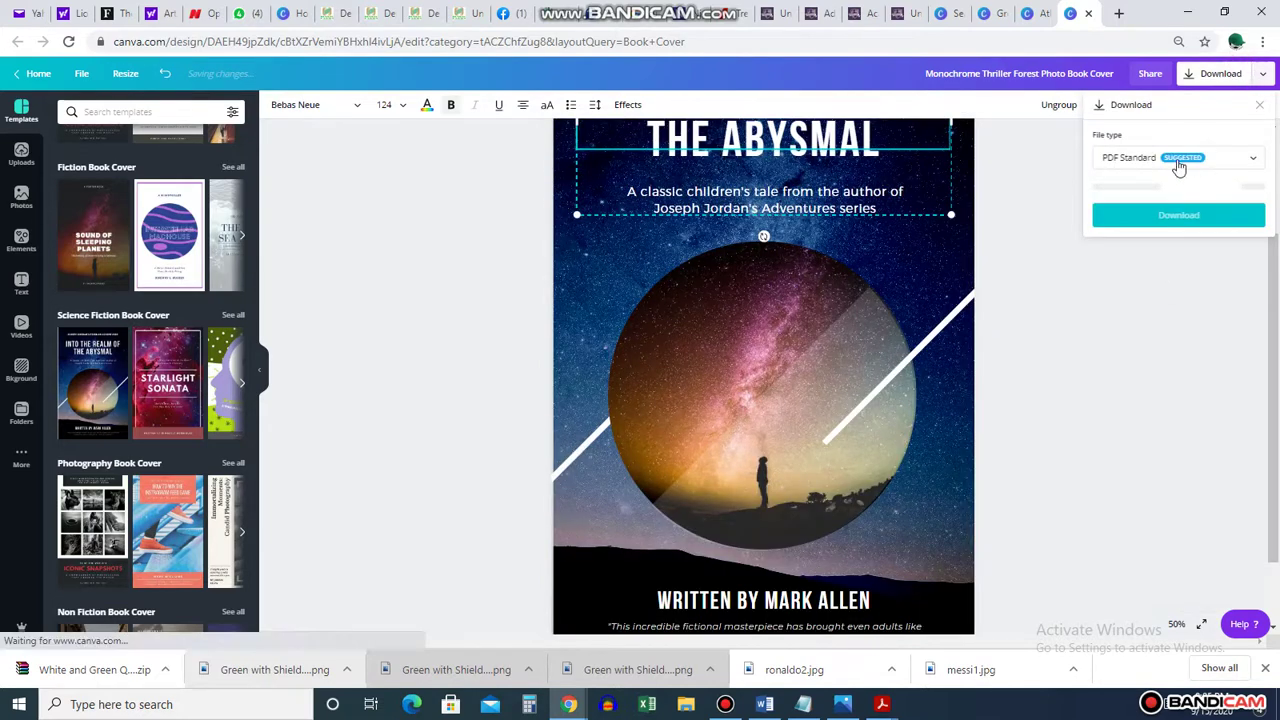
{"action": "left_click", "coordinate": [1249, 164]}
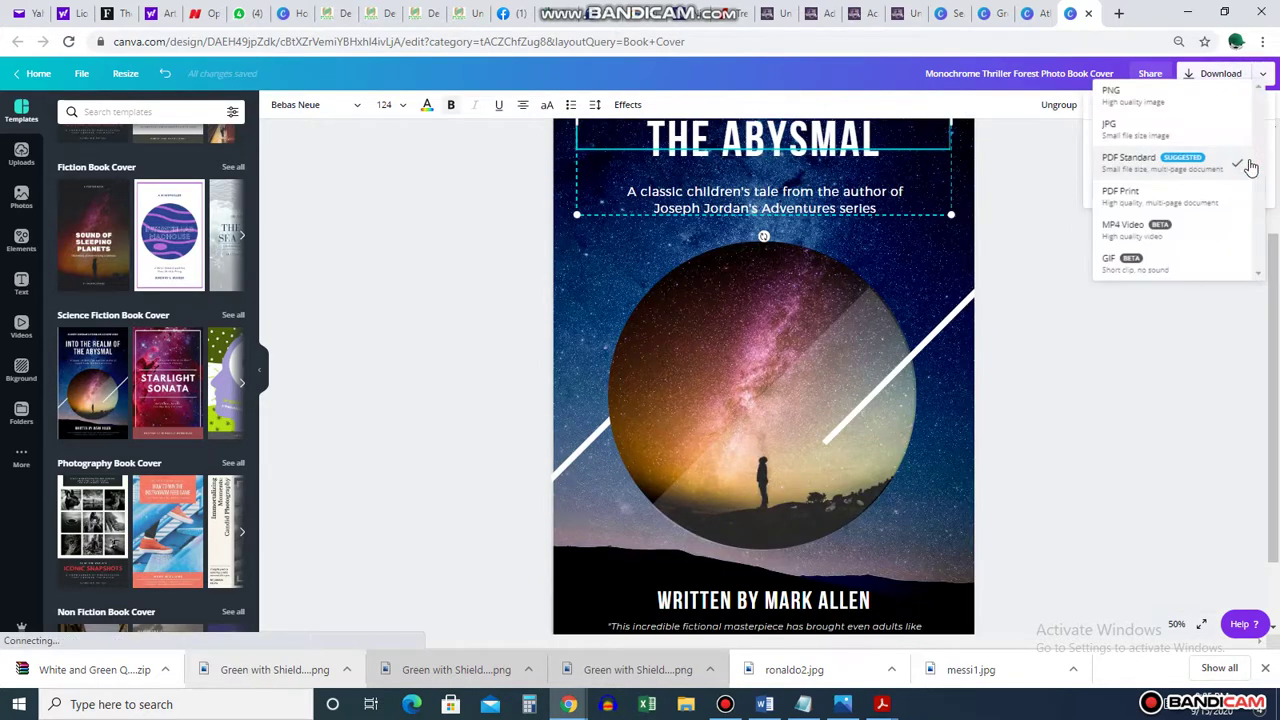
{"action": "left_click", "coordinate": [1158, 97]}
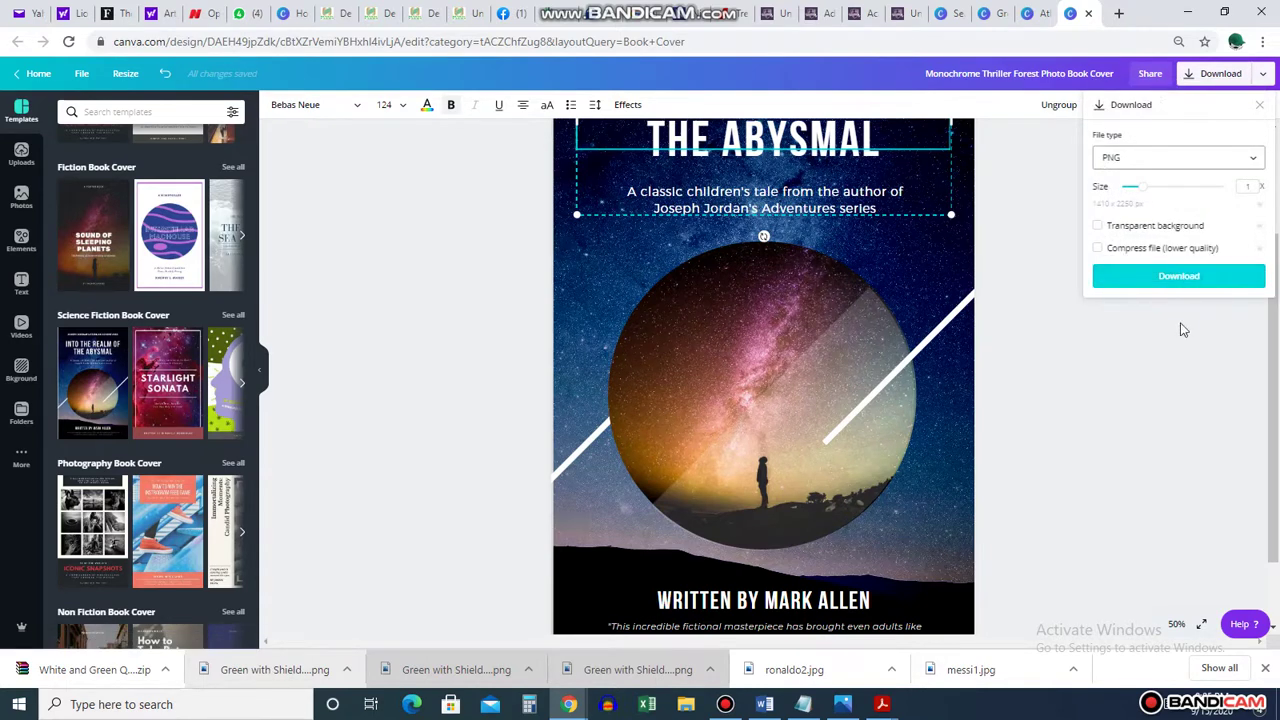
{"action": "left_click", "coordinate": [1146, 466]}
{"action": "scroll", "coordinate": [1140, 455], "scroll_direction": "up", "scroll_amount": 2}
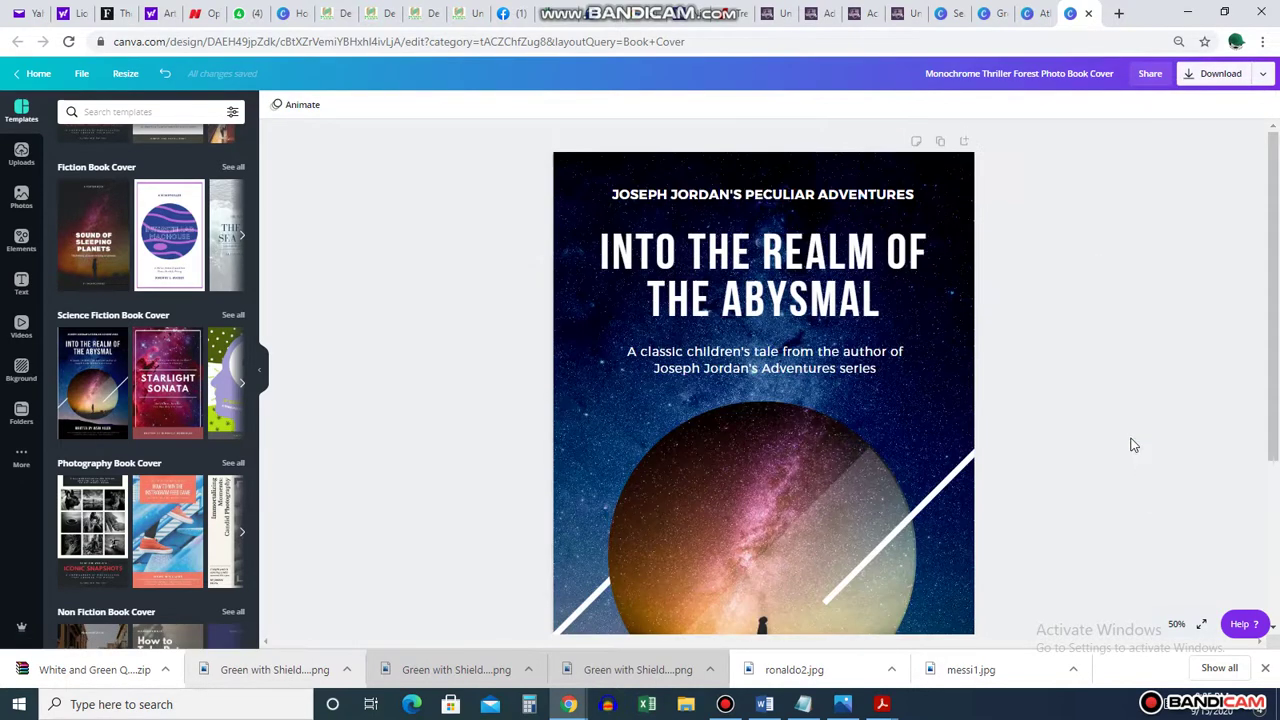
{"action": "scroll", "coordinate": [1120, 375], "scroll_direction": "down", "scroll_amount": 3}
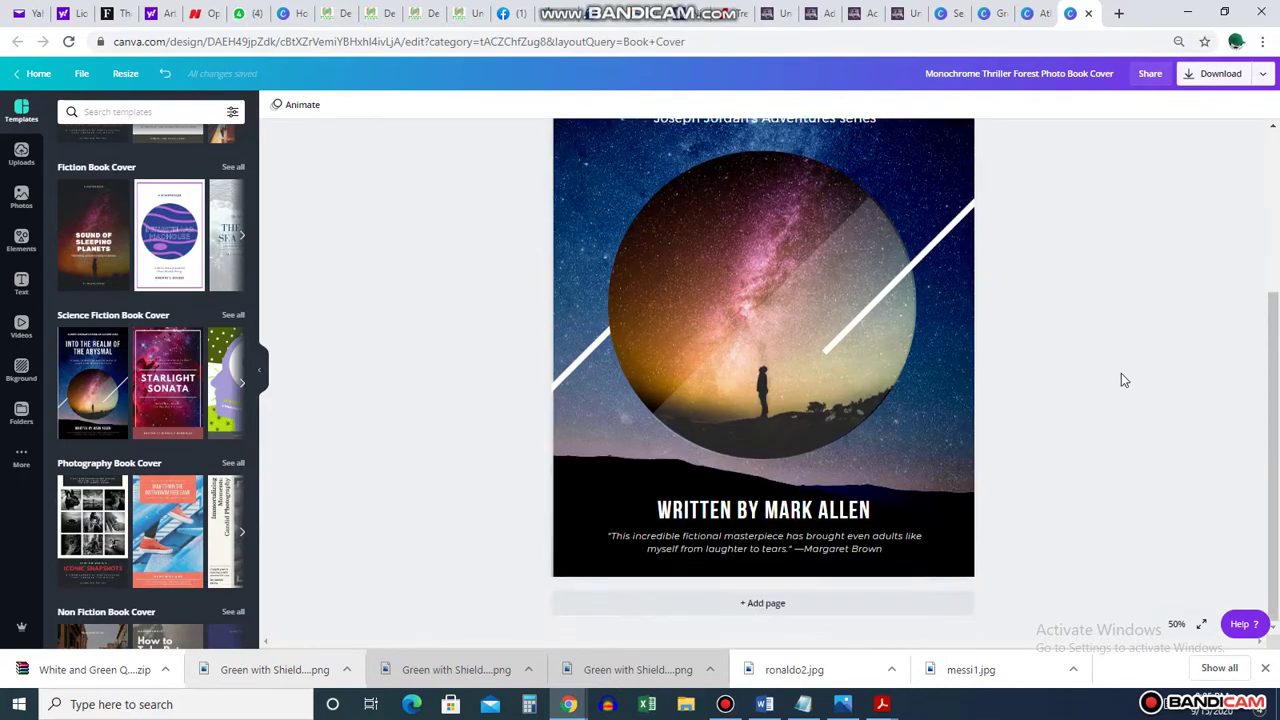
{"action": "scroll", "coordinate": [1121, 375], "scroll_direction": "up", "scroll_amount": 3}
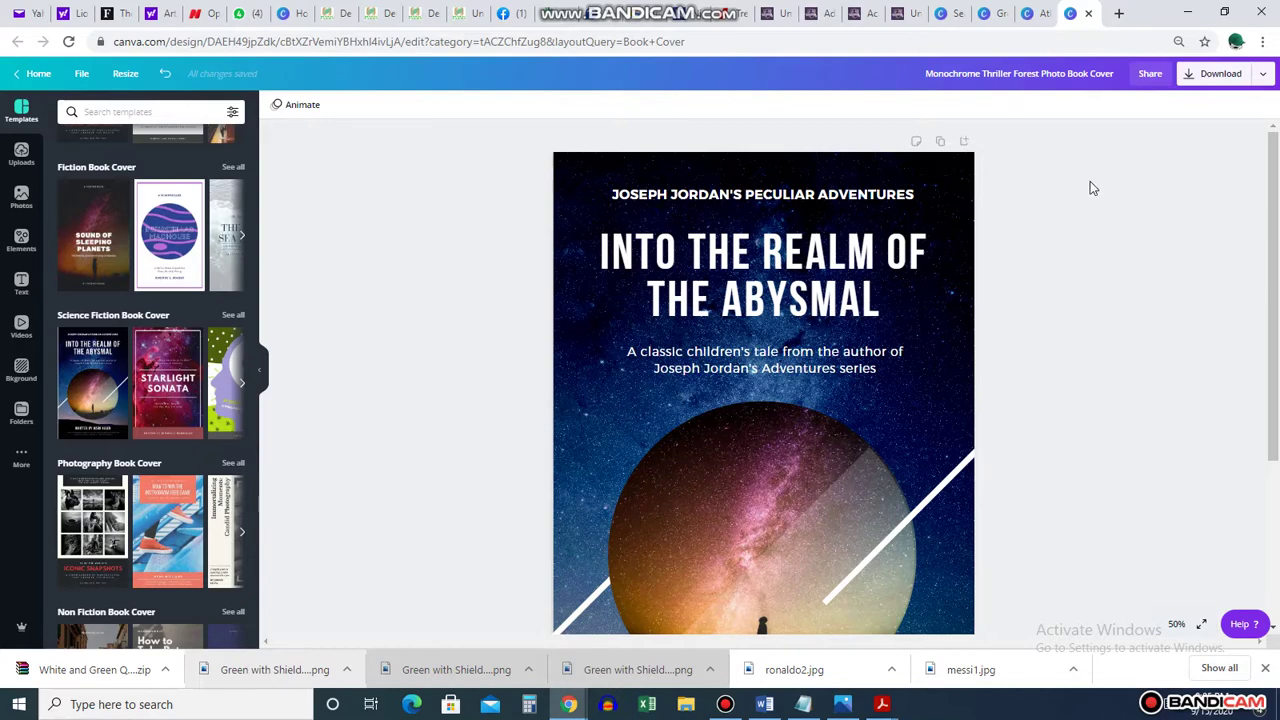
Step: Switch to the Athlete's Lifestyle Contents Magazine Page design and view it in full screen
{"action": "left_click", "coordinate": [1040, 13]}
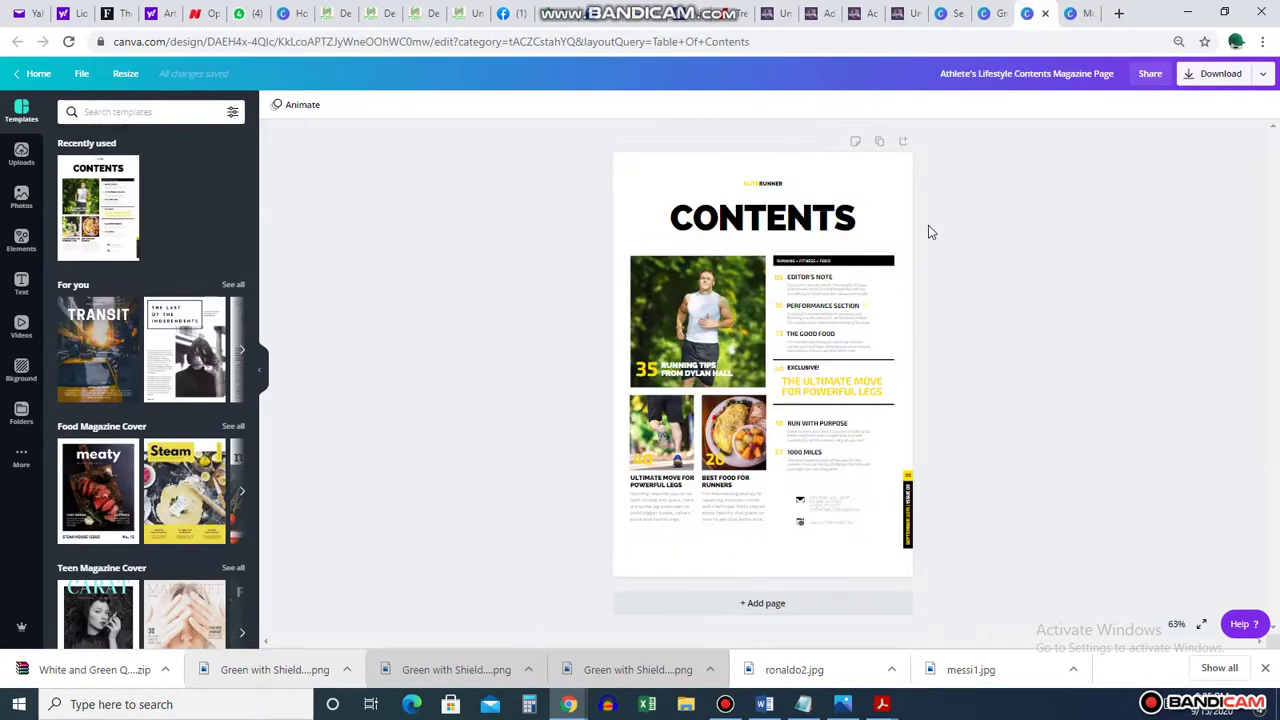
{"action": "left_click", "coordinate": [1201, 624]}
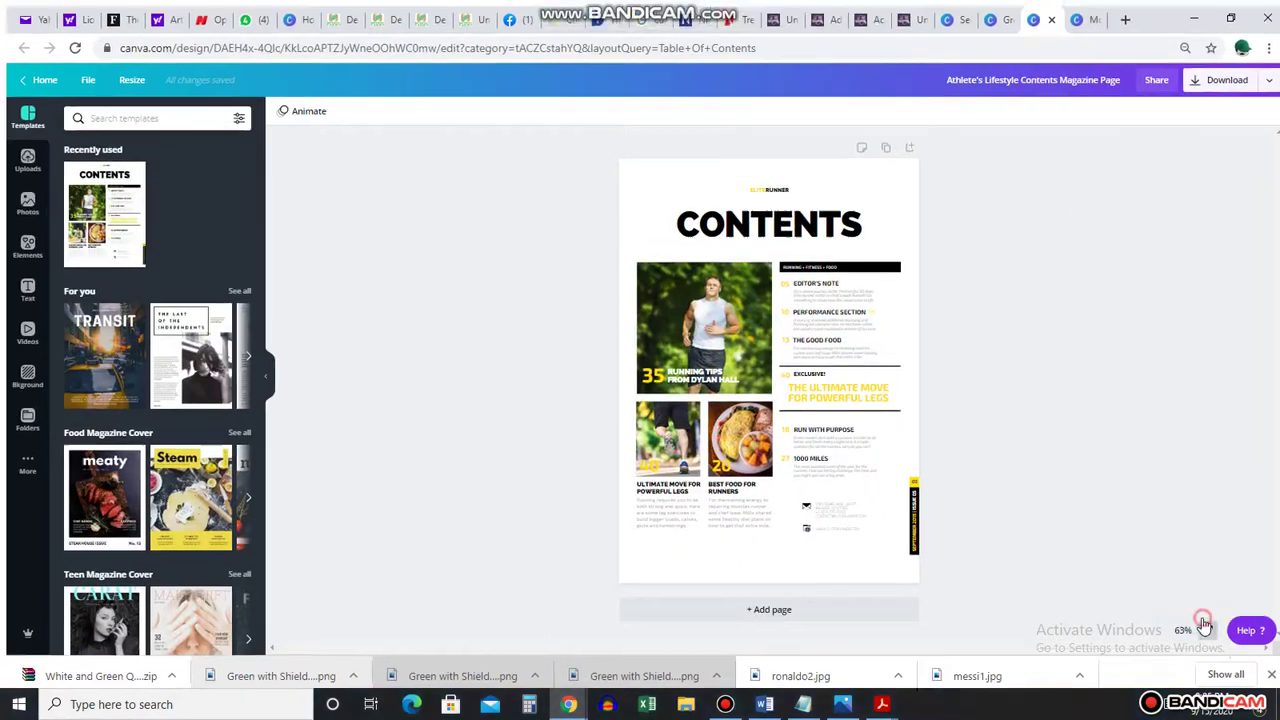
{"action": "key", "text": "Escape"}
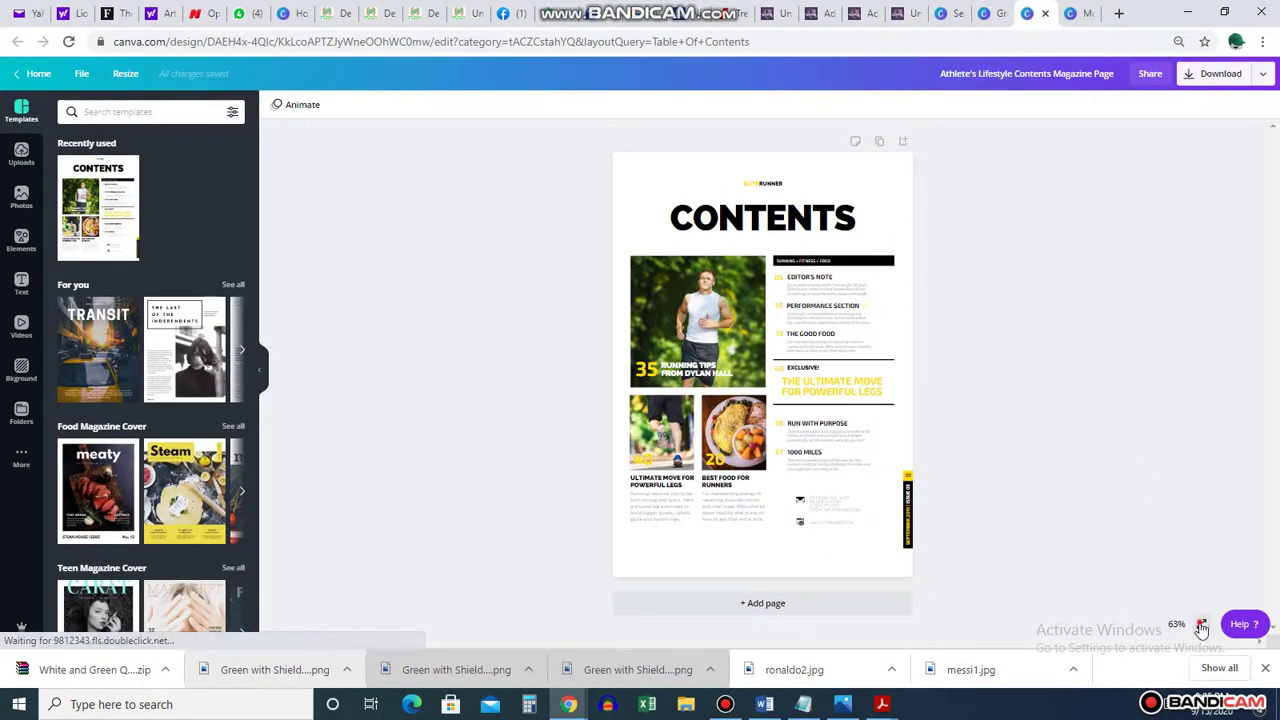
{"action": "left_click", "coordinate": [1201, 624]}
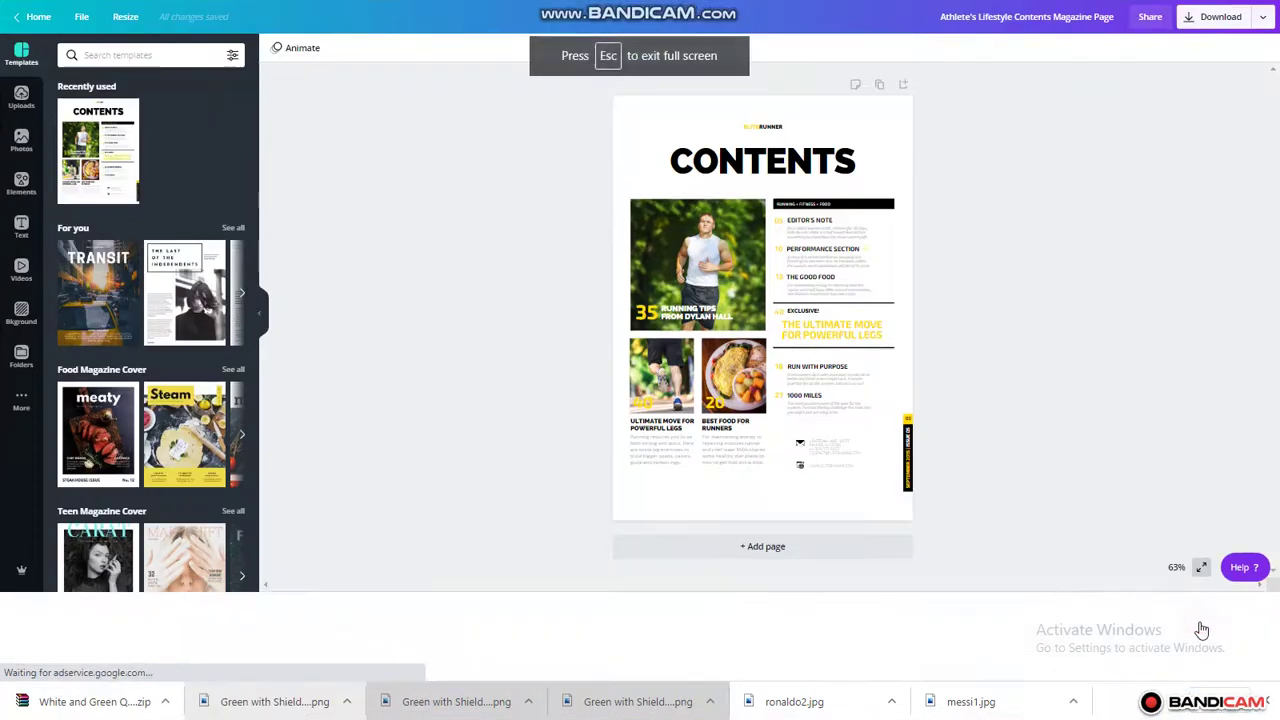
{"action": "left_click", "coordinate": [1192, 568]}
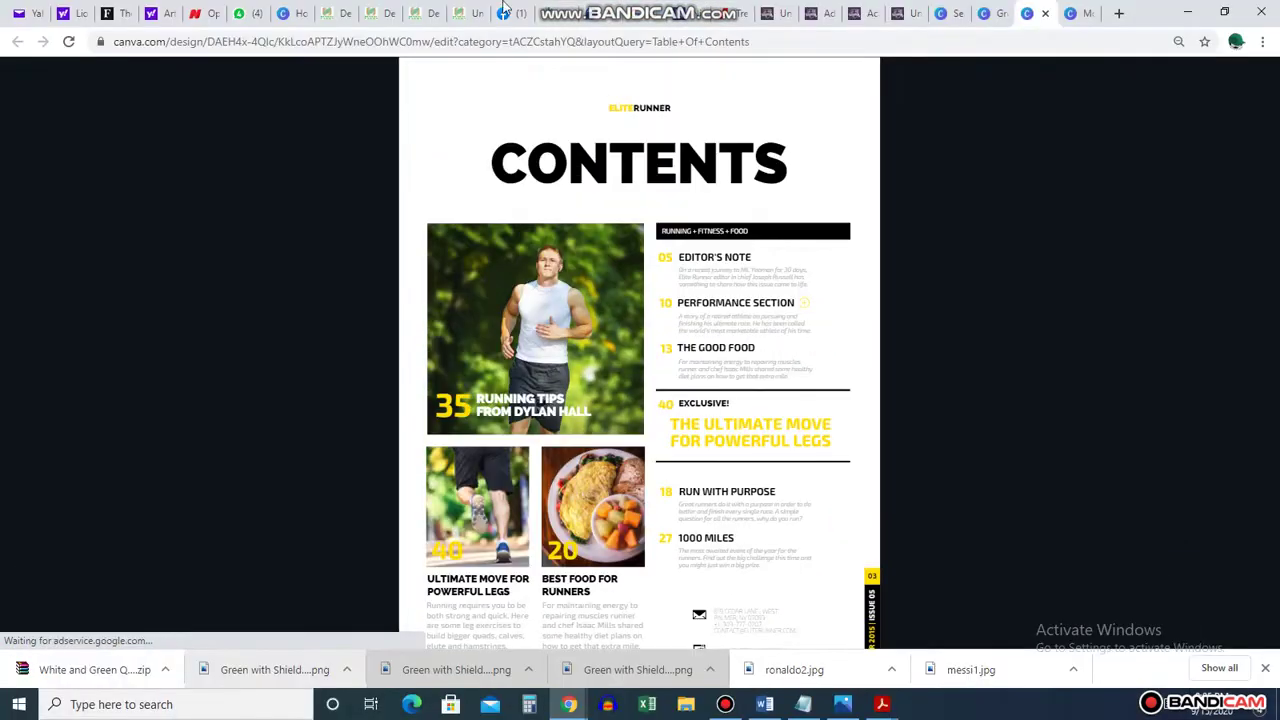
Step: Leave the full-screen view and delete the "ELITERUNNER" label above the CONTENTS title
{"action": "key", "text": "Escape"}
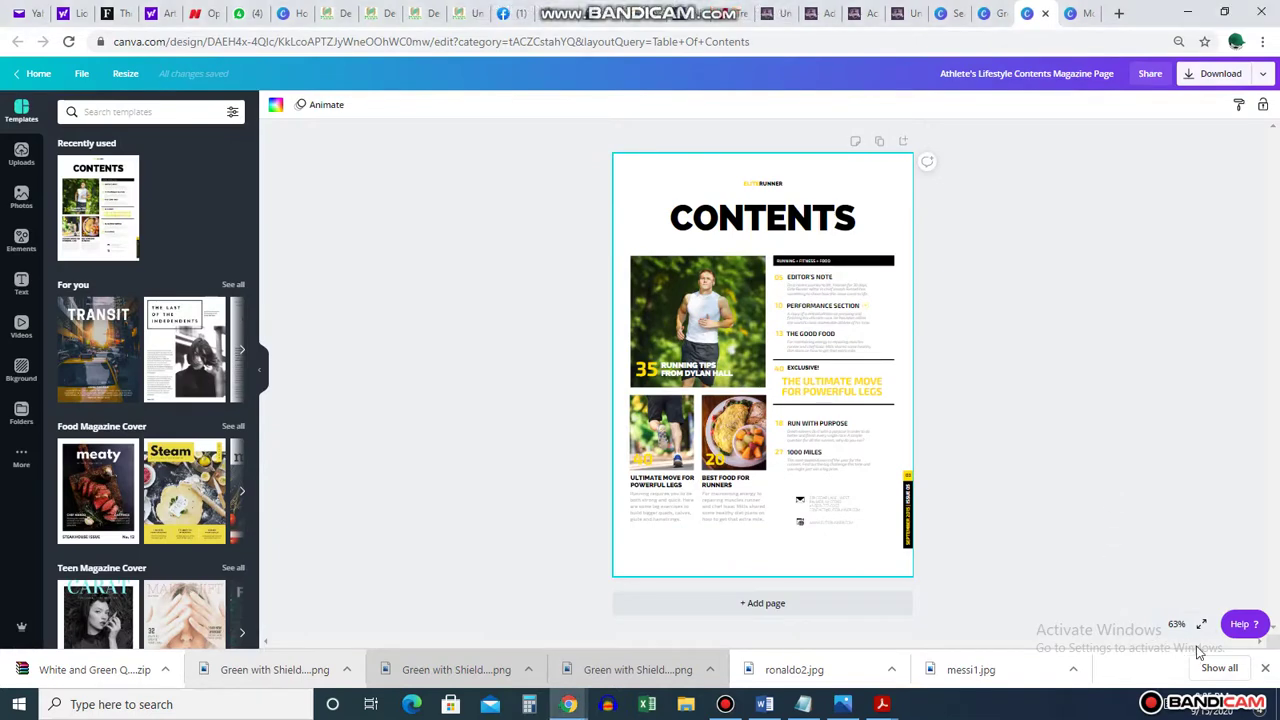
{"action": "left_click", "coordinate": [1176, 624]}
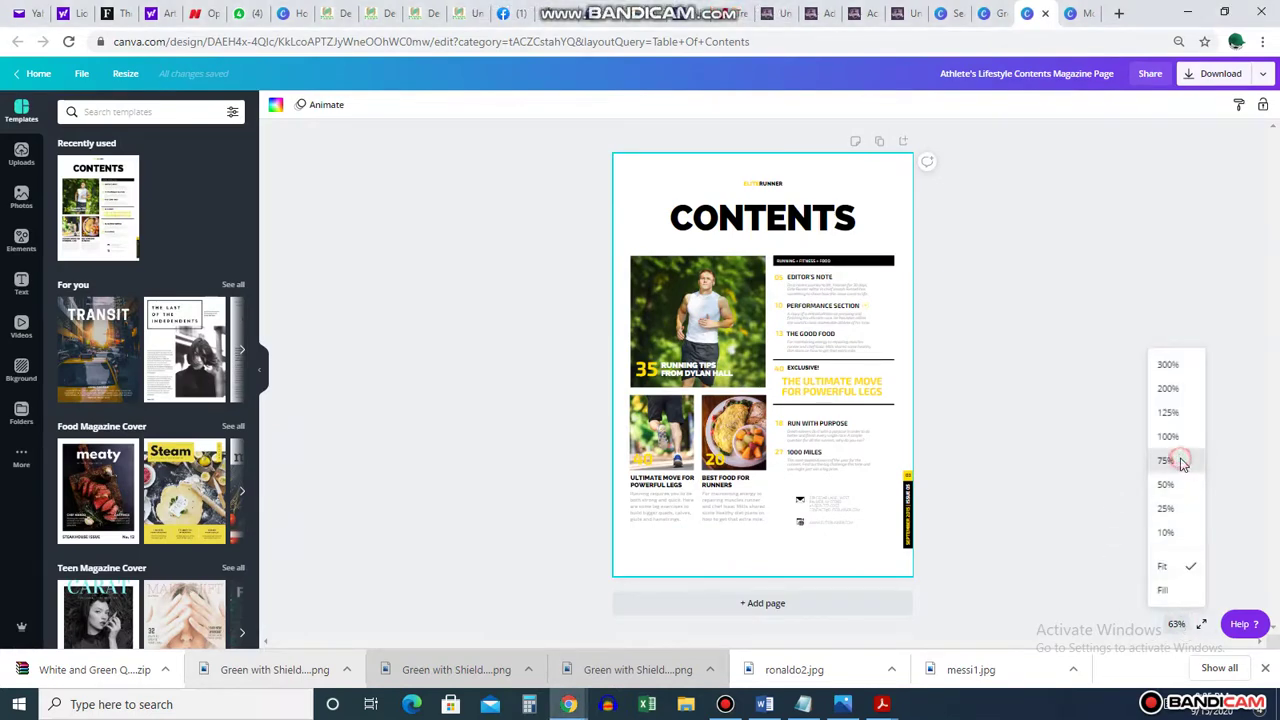
{"action": "left_click", "coordinate": [1184, 468]}
{"action": "left_click", "coordinate": [1177, 622]}
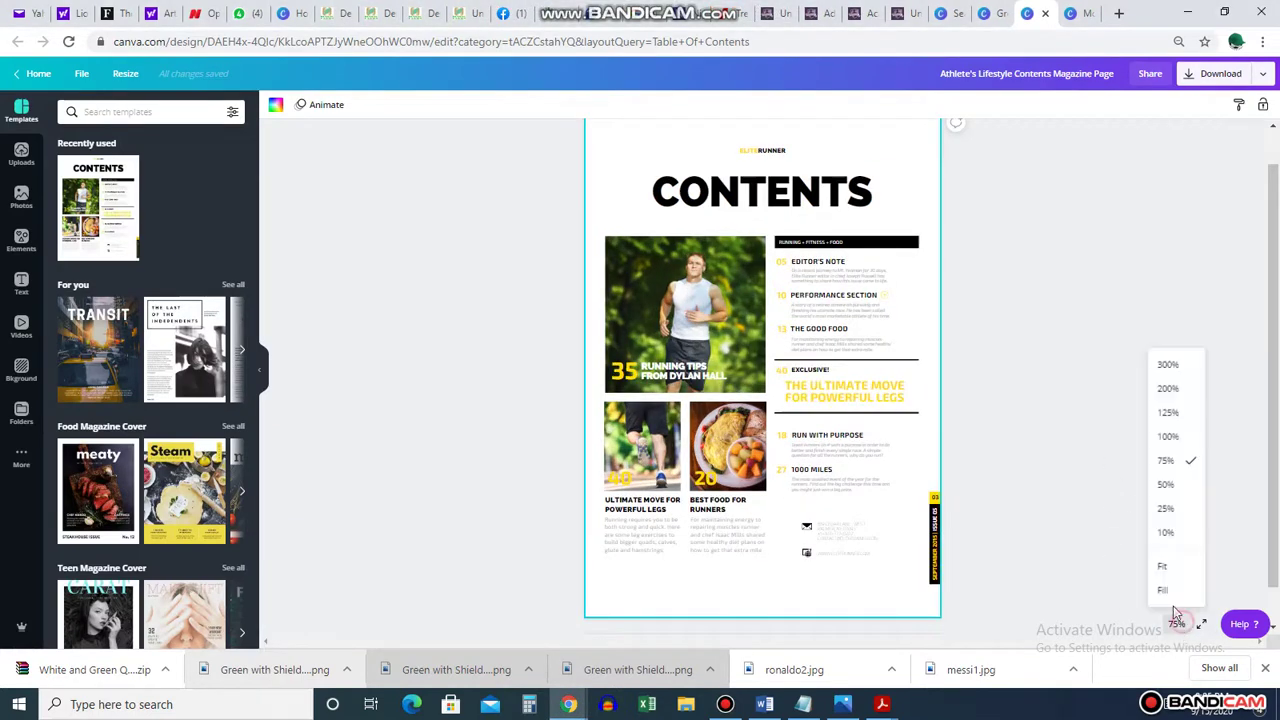
{"action": "left_click", "coordinate": [1170, 437]}
{"action": "scroll", "coordinate": [1083, 334], "scroll_direction": "up", "scroll_amount": 2}
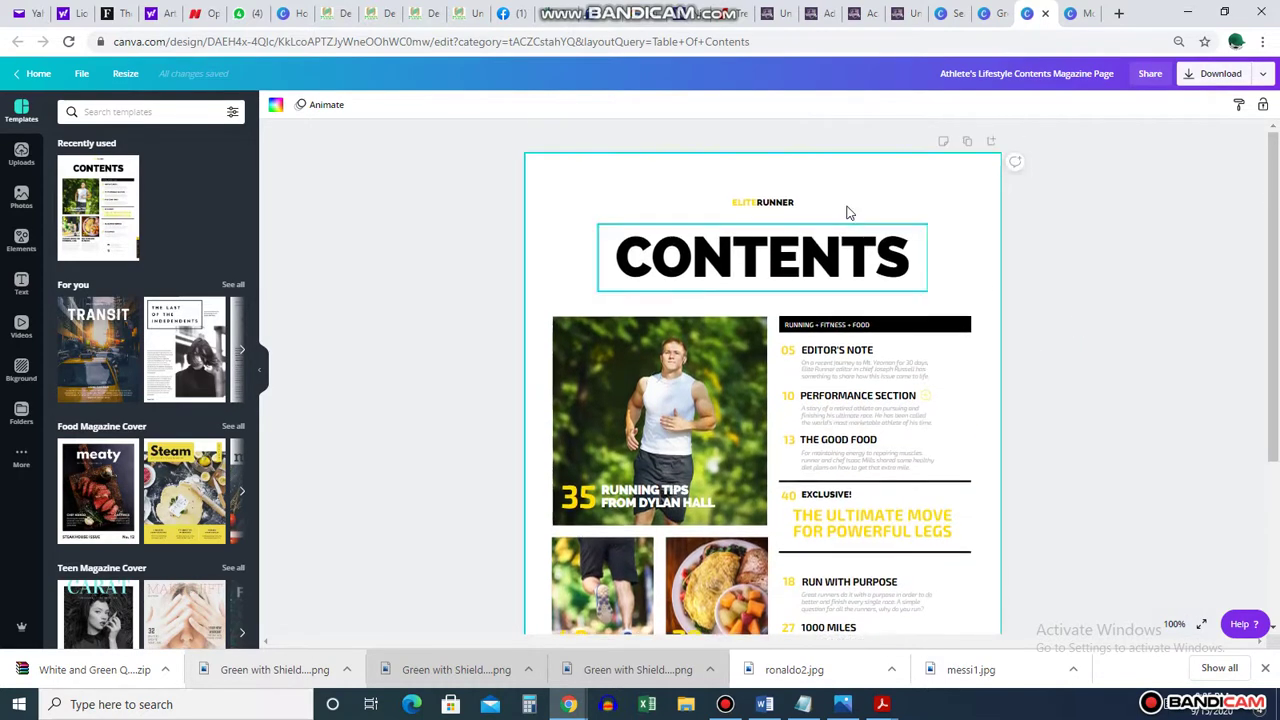
{"action": "left_click", "coordinate": [766, 203]}
{"action": "key", "text": "Delete"}
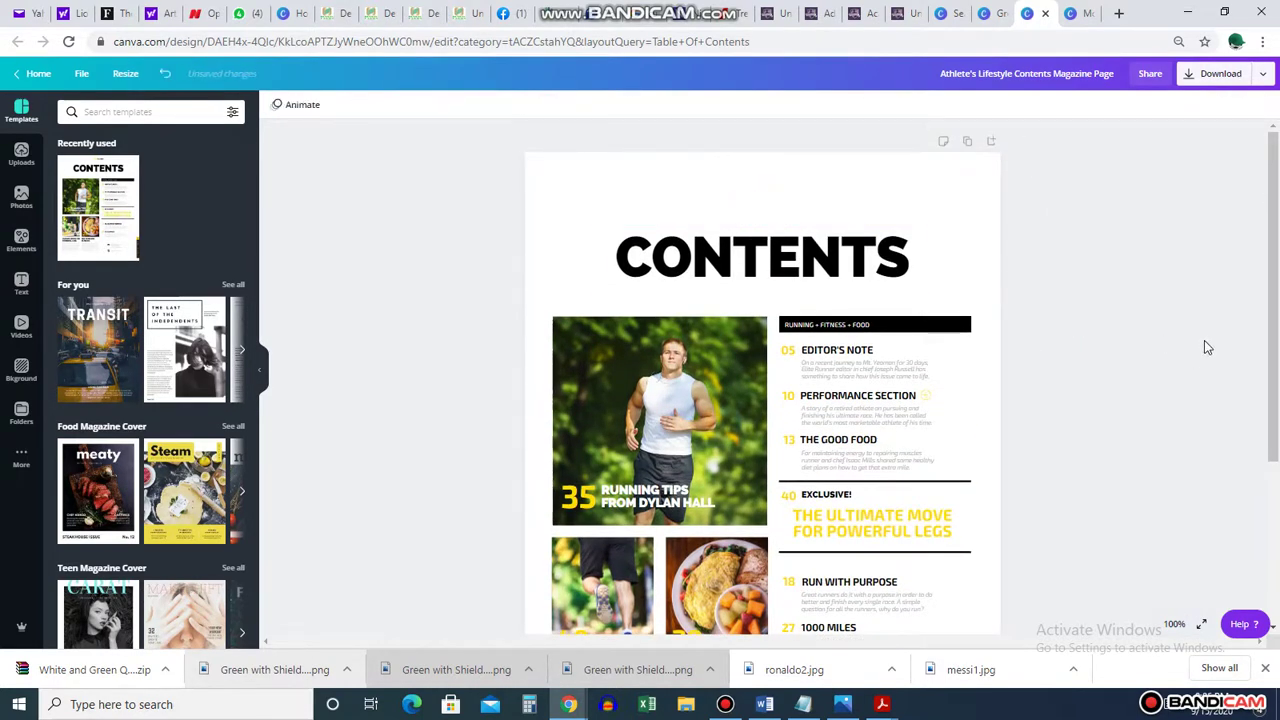
Step: Try deleting the large runner photo from its frame, and undo the deletion
{"action": "scroll", "coordinate": [1204, 340], "scroll_direction": "down", "scroll_amount": 1}
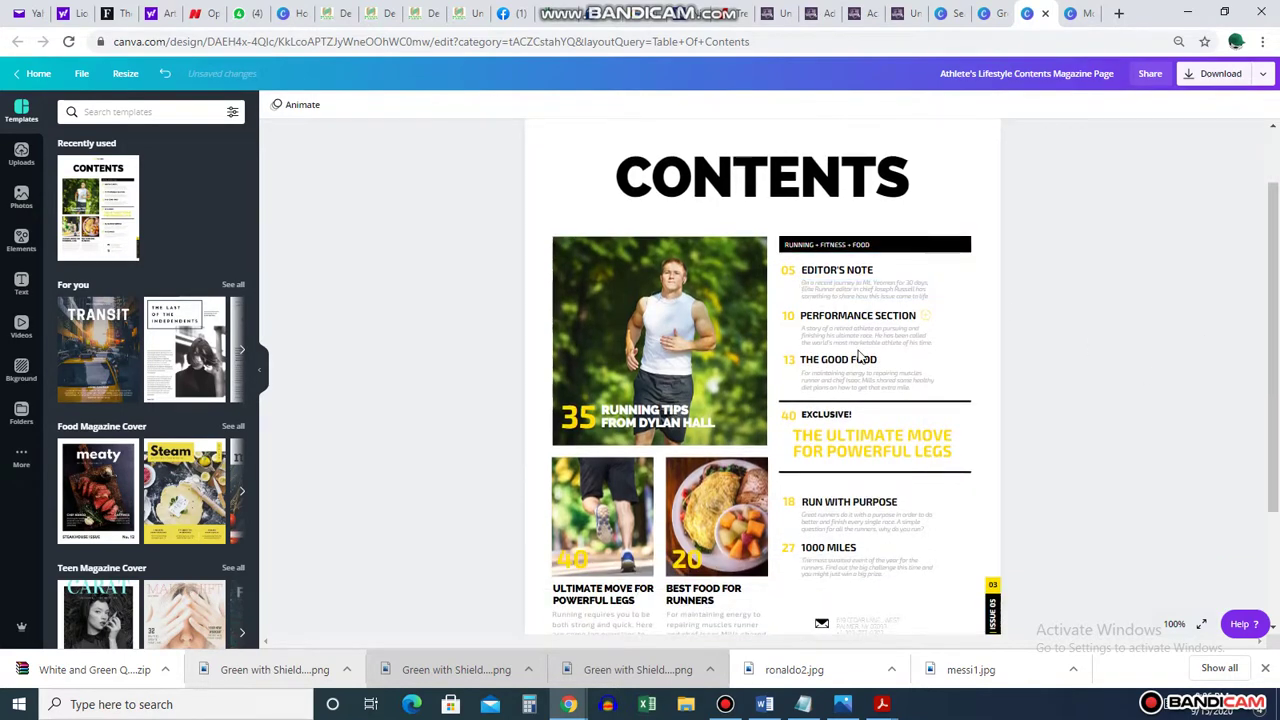
{"action": "scroll", "coordinate": [857, 357], "scroll_direction": "down", "scroll_amount": 2}
{"action": "scroll", "coordinate": [855, 362], "scroll_direction": "up", "scroll_amount": 2}
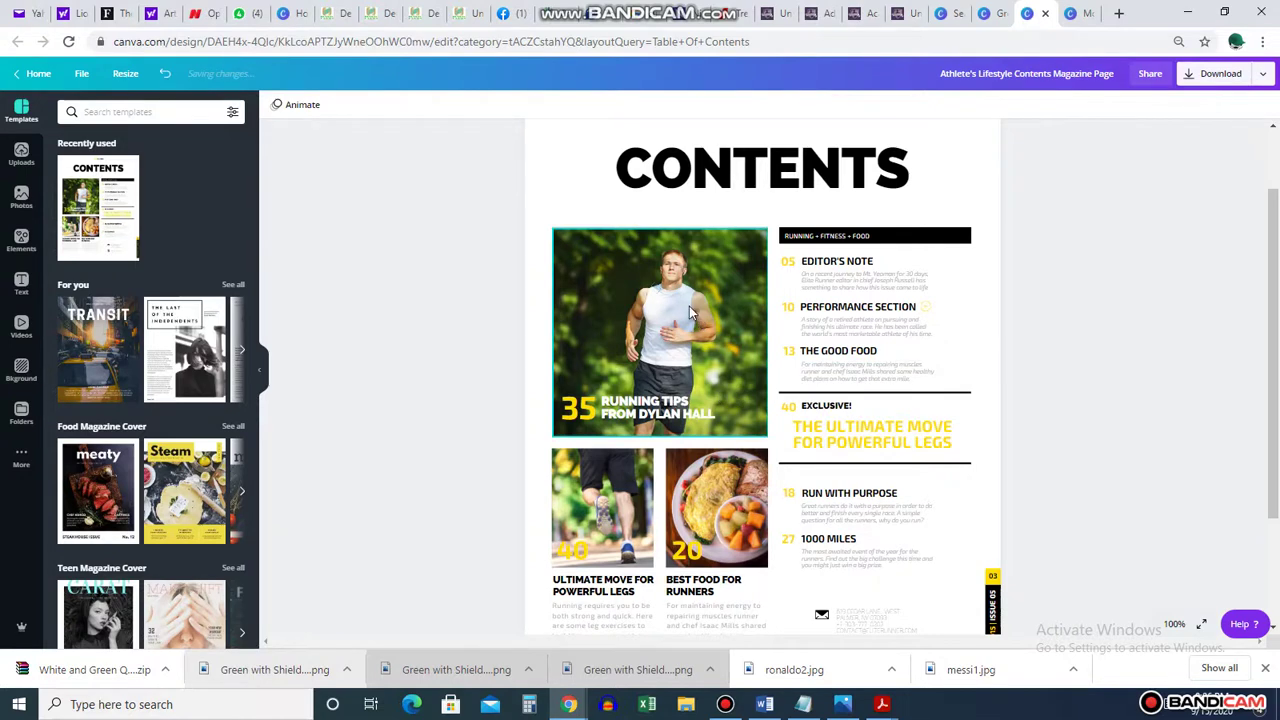
{"action": "left_click", "coordinate": [688, 311]}
{"action": "key", "text": "Delete"}
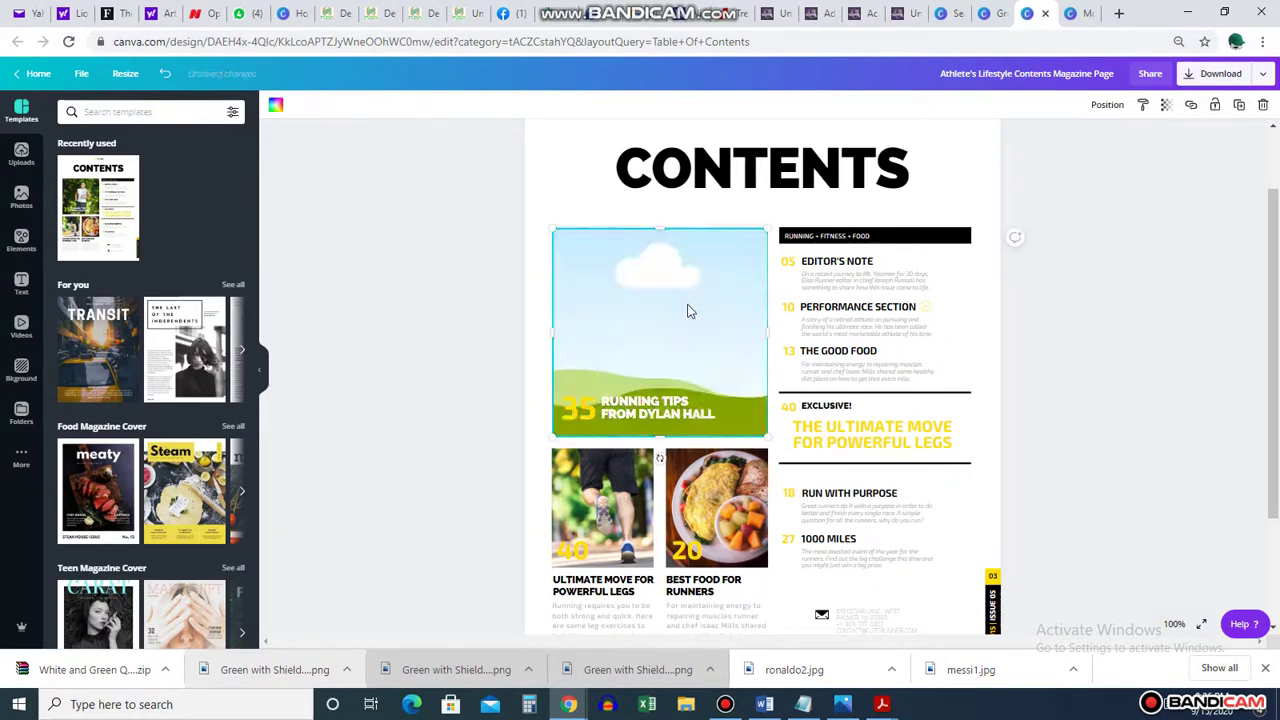
{"action": "key", "text": "ctrl+z"}
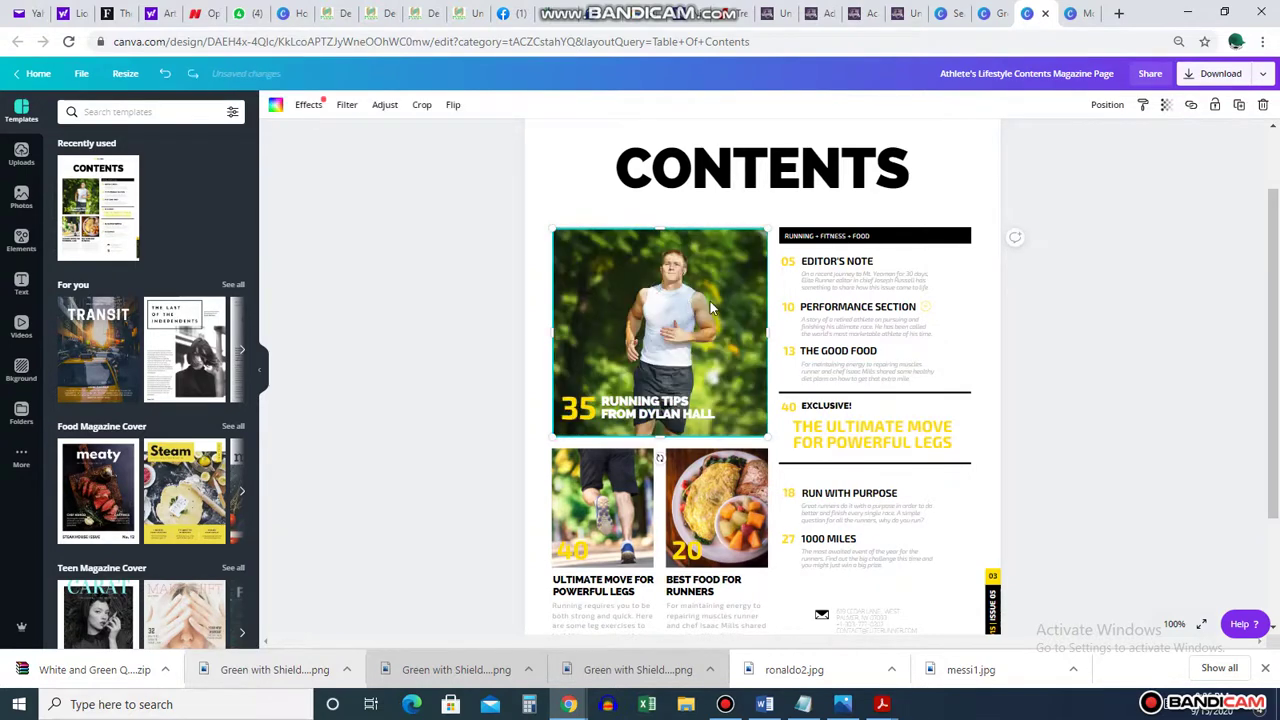
{"action": "left_click", "coordinate": [1106, 290]}
Step: Replace the paragraph under the "Best Food for Runners" heading with "yyyyy"
{"action": "scroll", "coordinate": [948, 343], "scroll_direction": "down", "scroll_amount": 2}
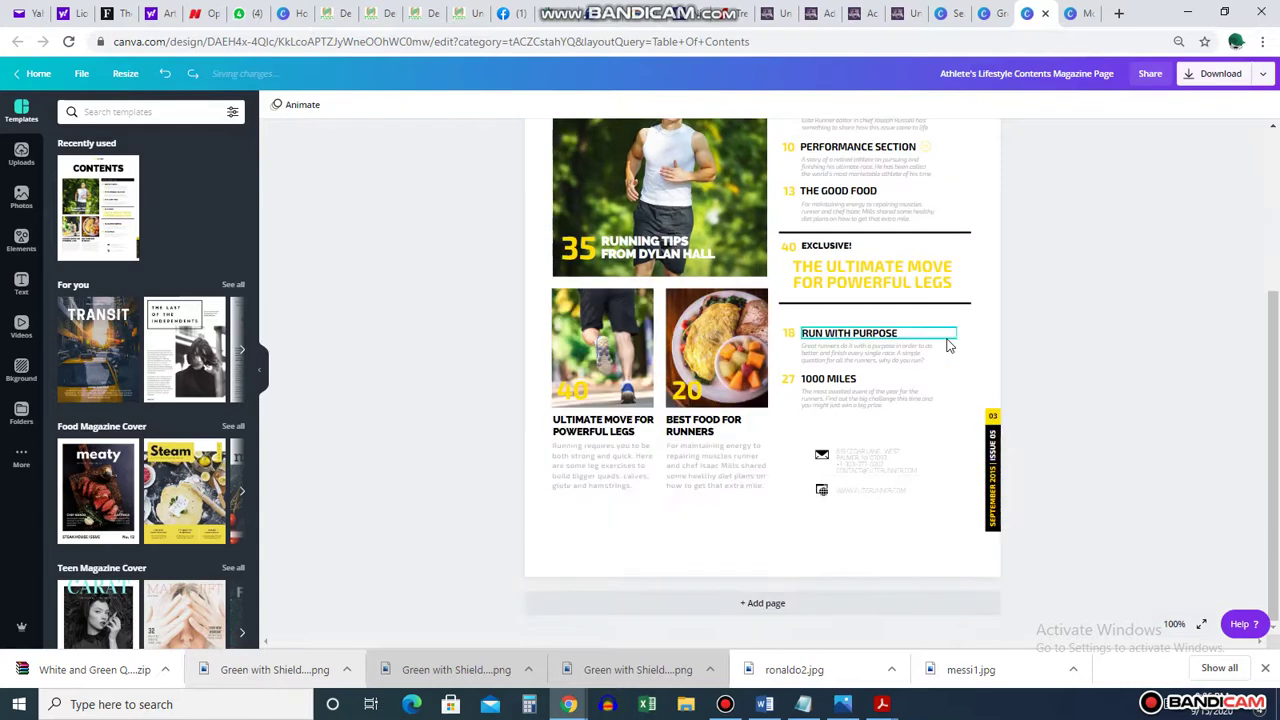
{"action": "scroll", "coordinate": [948, 343], "scroll_direction": "up", "scroll_amount": 3}
{"action": "scroll", "coordinate": [948, 345], "scroll_direction": "down", "scroll_amount": 2}
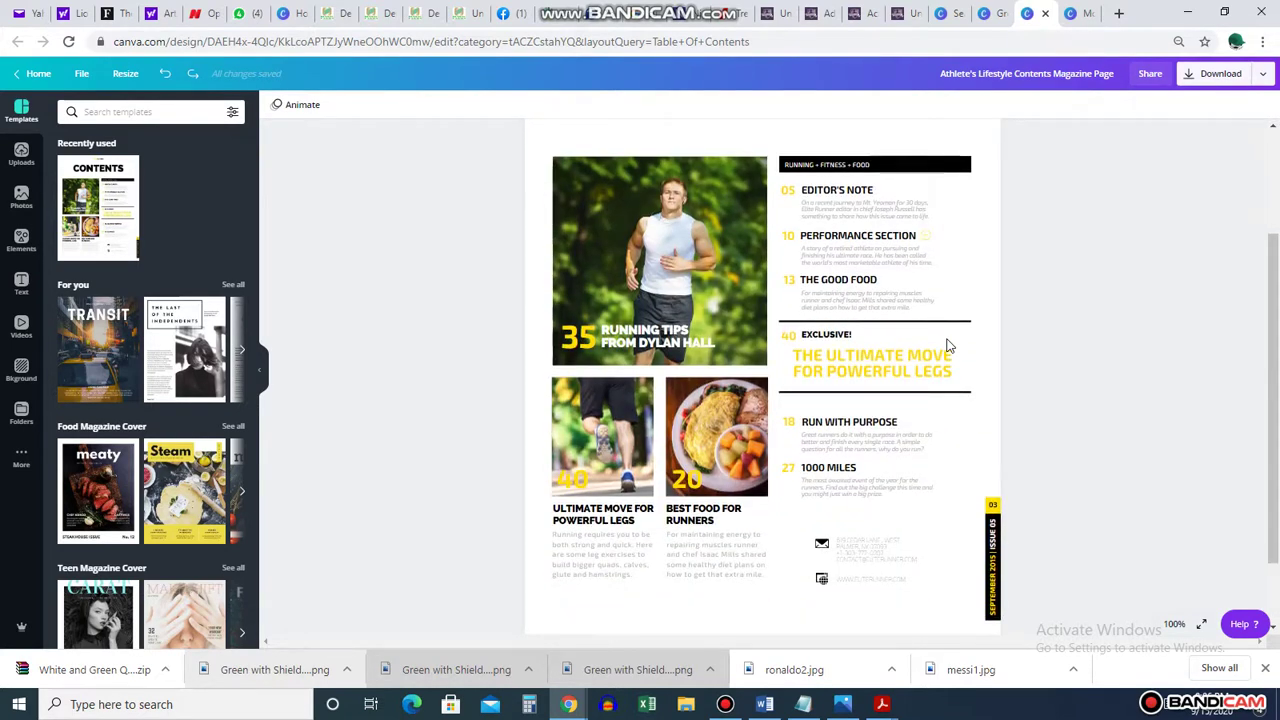
{"action": "scroll", "coordinate": [948, 345], "scroll_direction": "down", "scroll_amount": 1}
{"action": "left_click", "coordinate": [727, 432]}
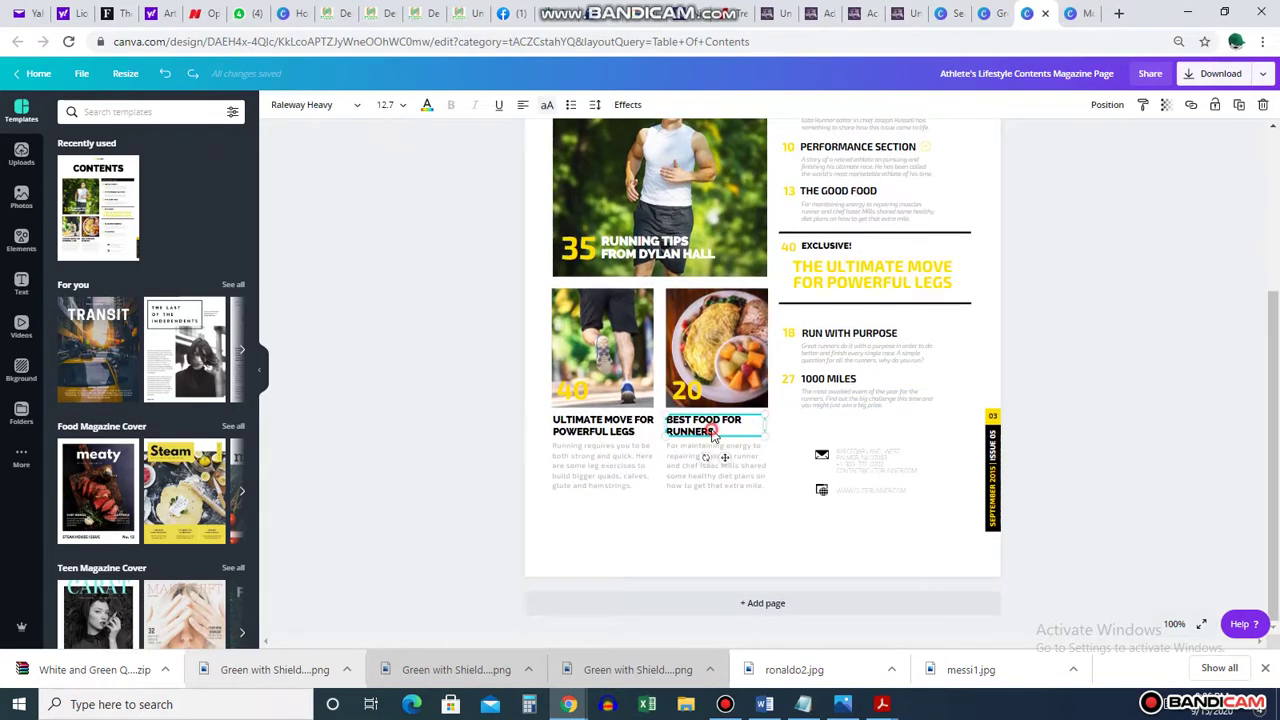
{"action": "left_click", "coordinate": [720, 480]}
{"action": "left_click", "coordinate": [721, 478]}
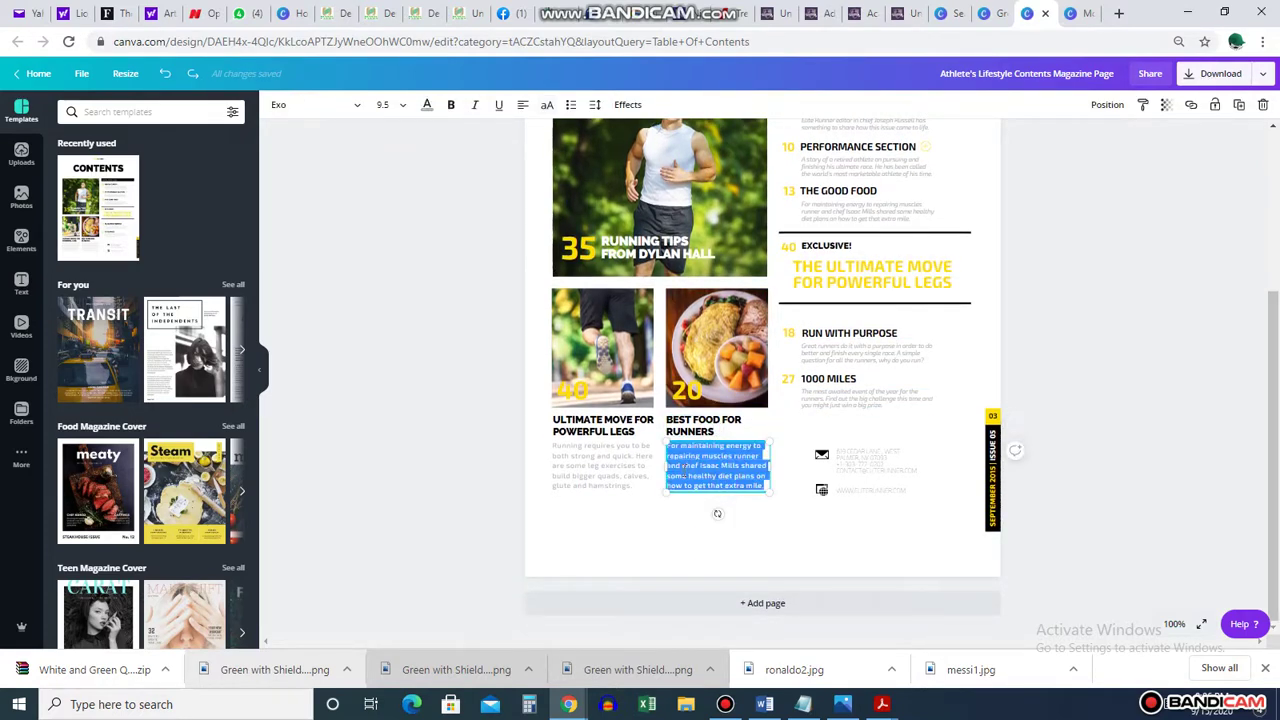
{"action": "key", "text": "BackSpace"}
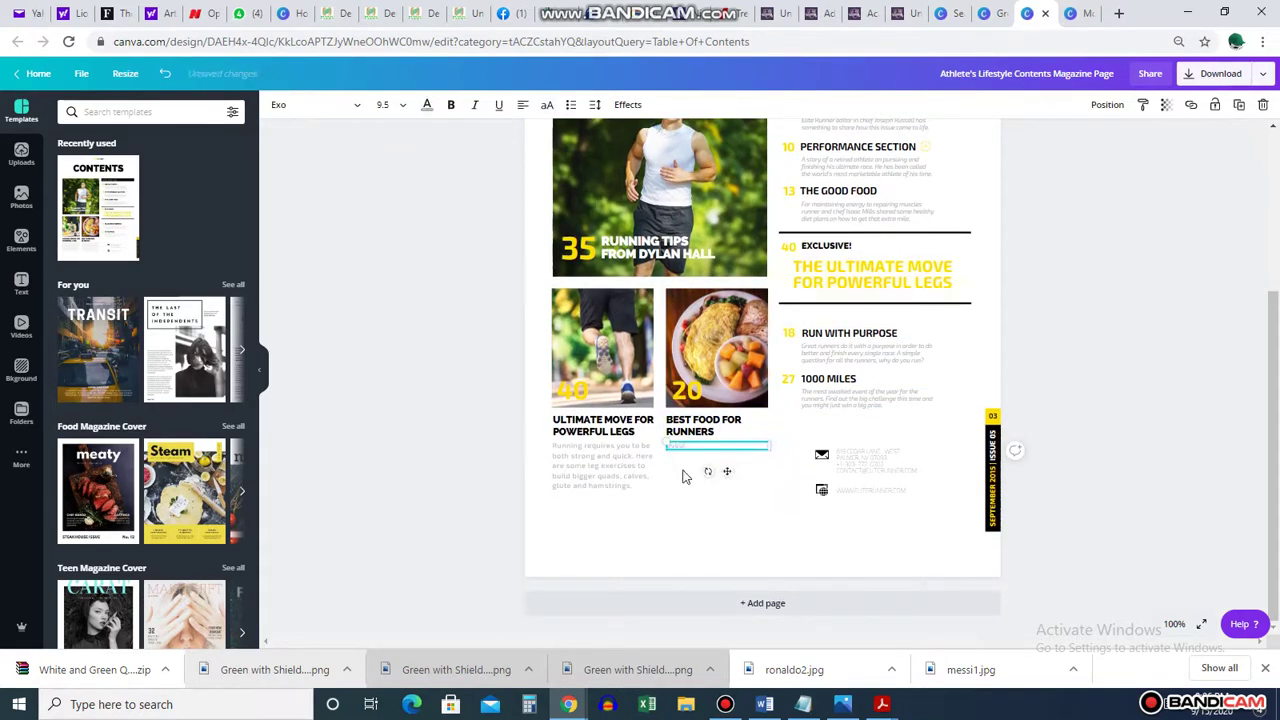
Step: Replace the paragraph under the "Ultimate Move for Powerful Legs" heading with "----" and leave the text selection
{"action": "left_click", "coordinate": [620, 457]}
{"action": "left_click", "coordinate": [620, 455]}
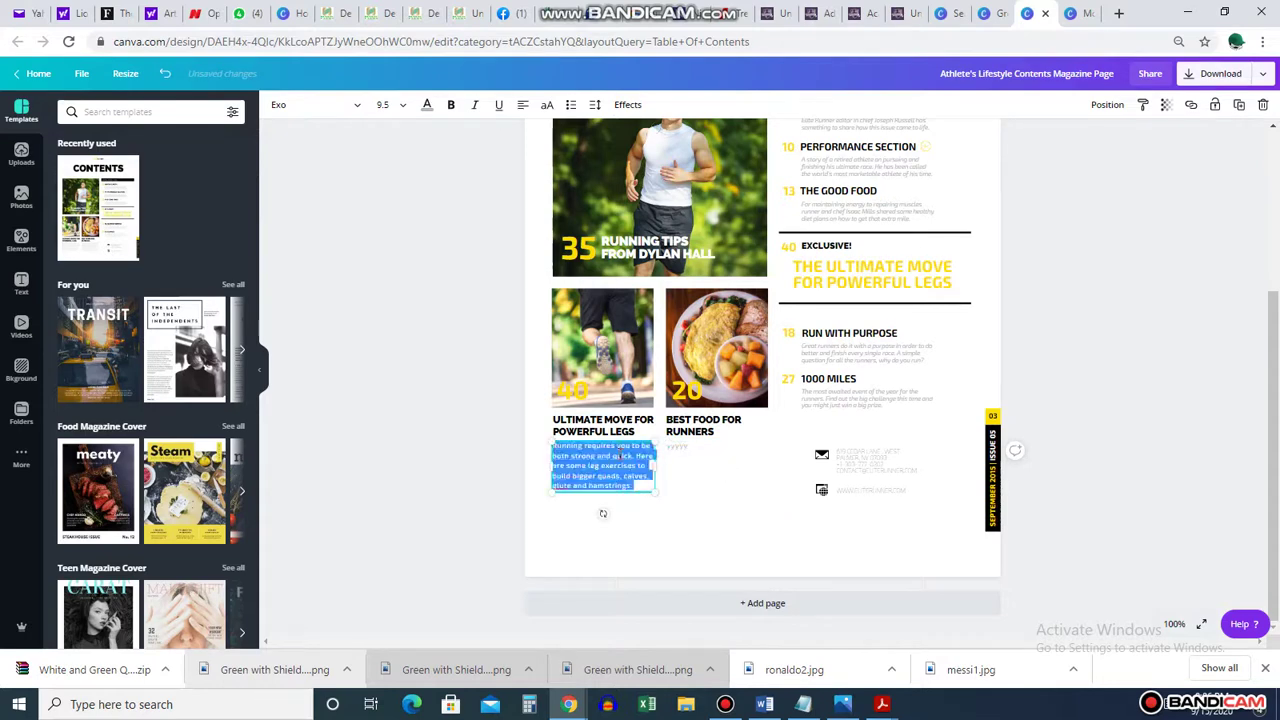
{"action": "key", "text": "BackSpace"}
{"action": "left_click", "coordinate": [880, 342]}
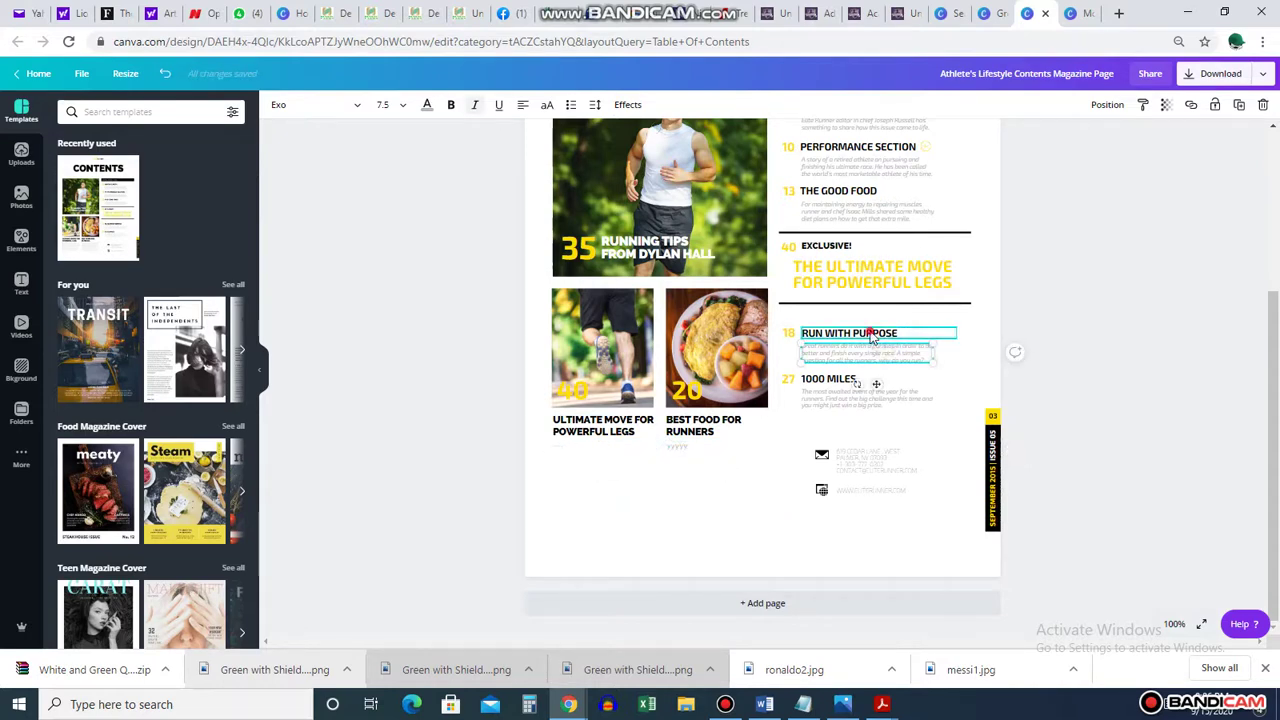
{"action": "left_click", "coordinate": [880, 284]}
{"action": "left_click", "coordinate": [1208, 256]}
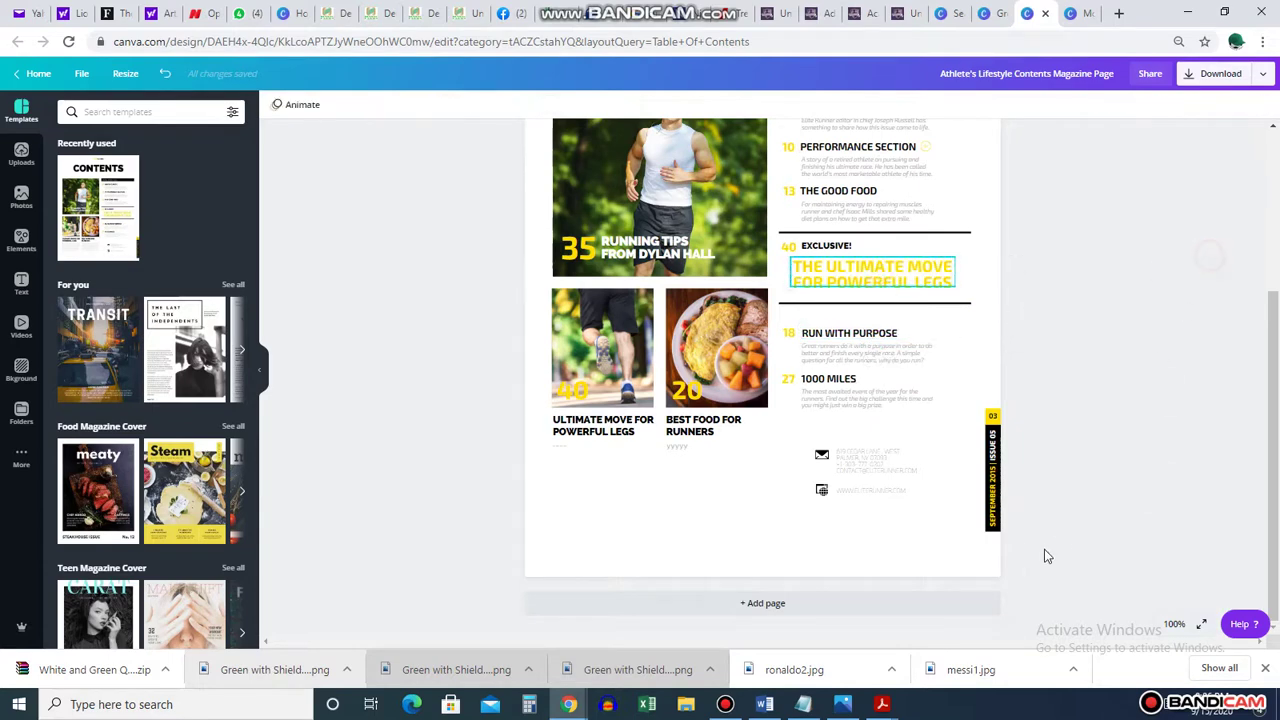
Step: Change the page number beside the "Editor's Note" entry to 01
{"action": "left_click", "coordinate": [1172, 623]}
{"action": "left_click", "coordinate": [1165, 389]}
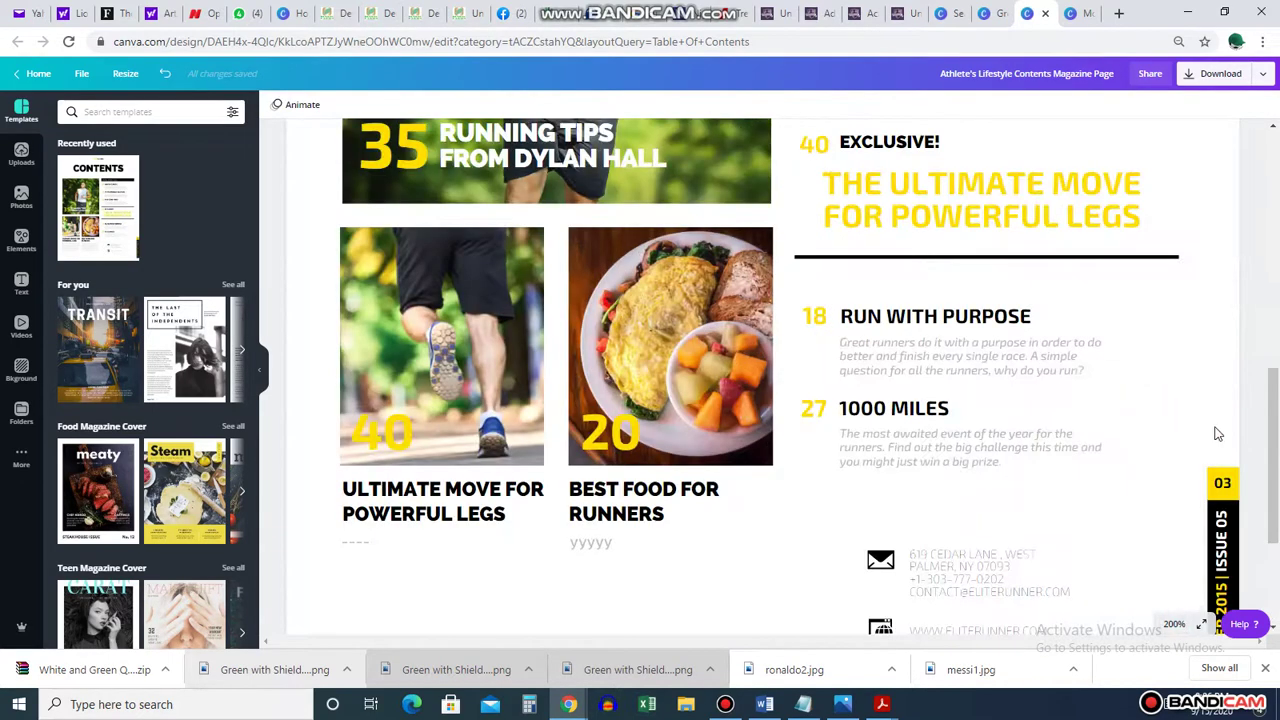
{"action": "scroll", "coordinate": [1237, 445], "scroll_direction": "down", "scroll_amount": 2}
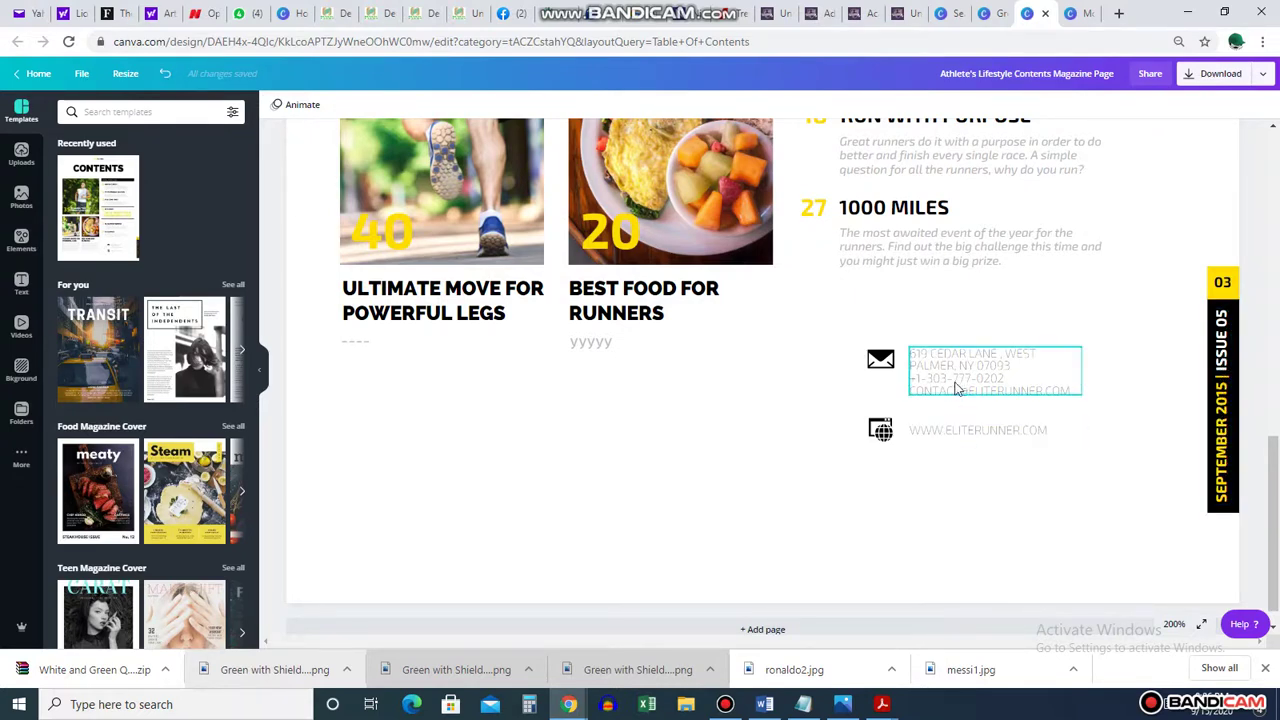
{"action": "scroll", "coordinate": [955, 388], "scroll_direction": "up", "scroll_amount": 4}
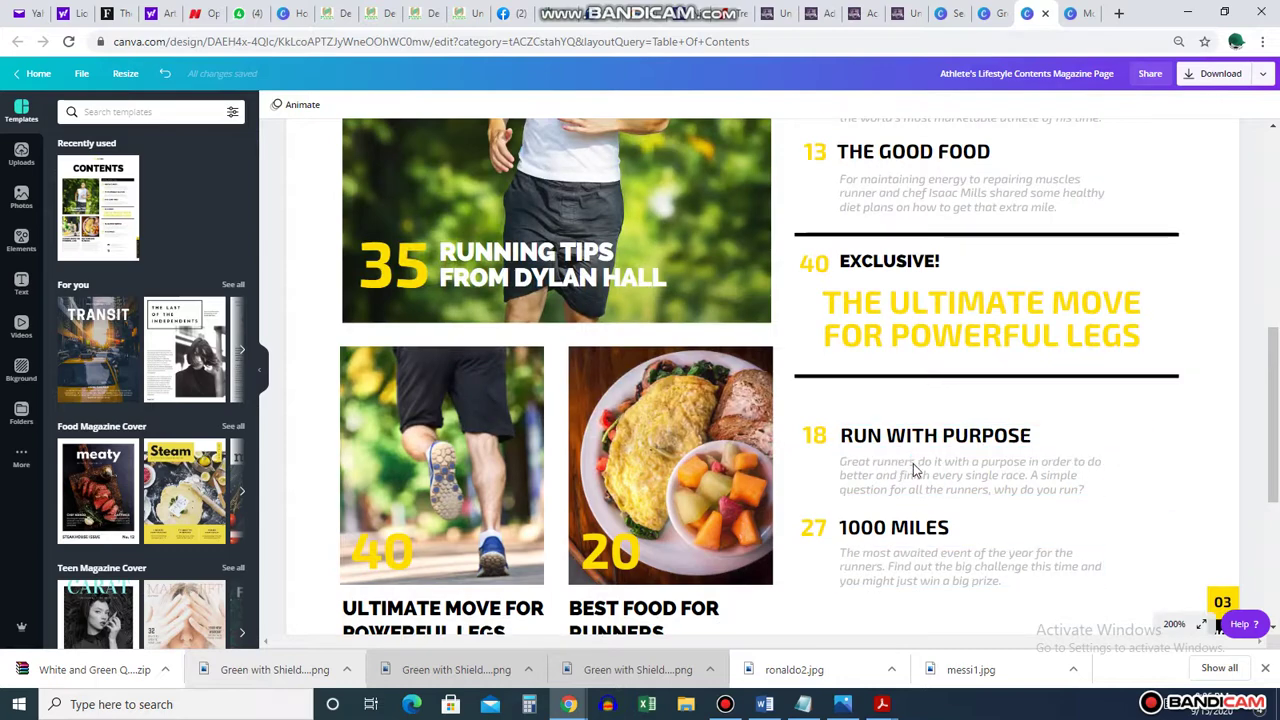
{"action": "scroll", "coordinate": [943, 491], "scroll_direction": "up", "scroll_amount": 6}
{"action": "scroll", "coordinate": [871, 420], "scroll_direction": "down", "scroll_amount": 2}
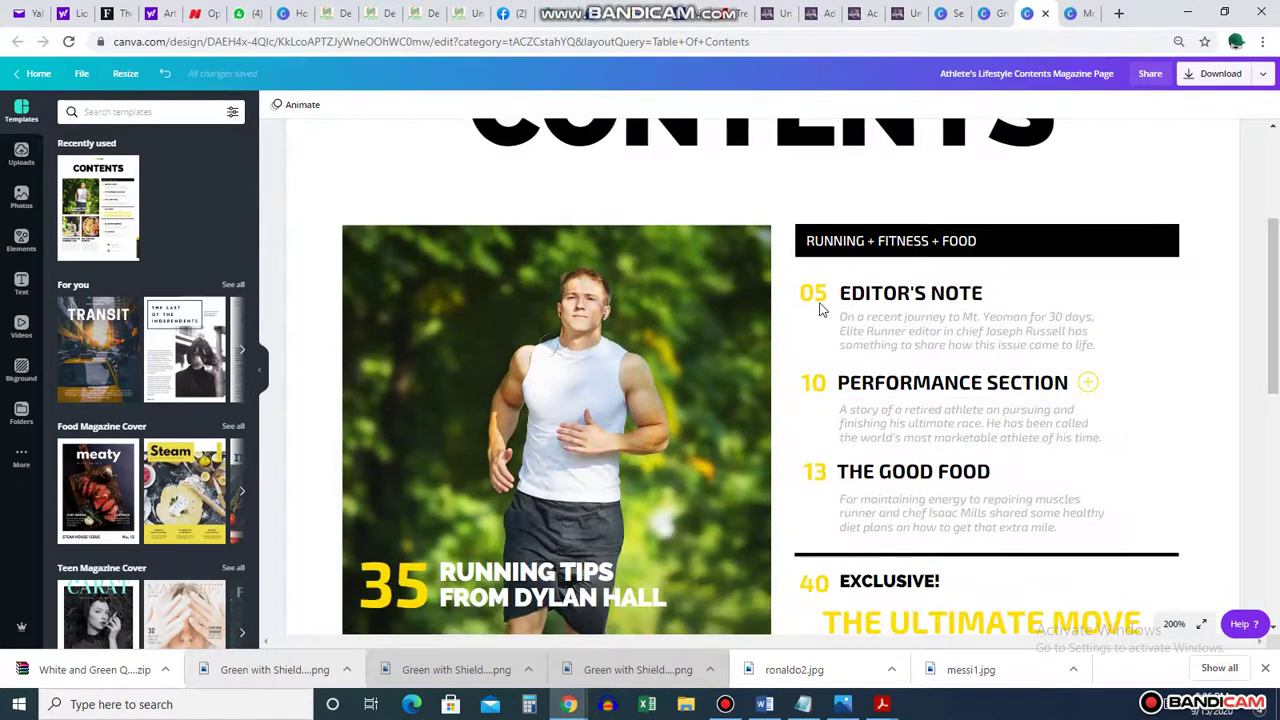
{"action": "left_click", "coordinate": [818, 290]}
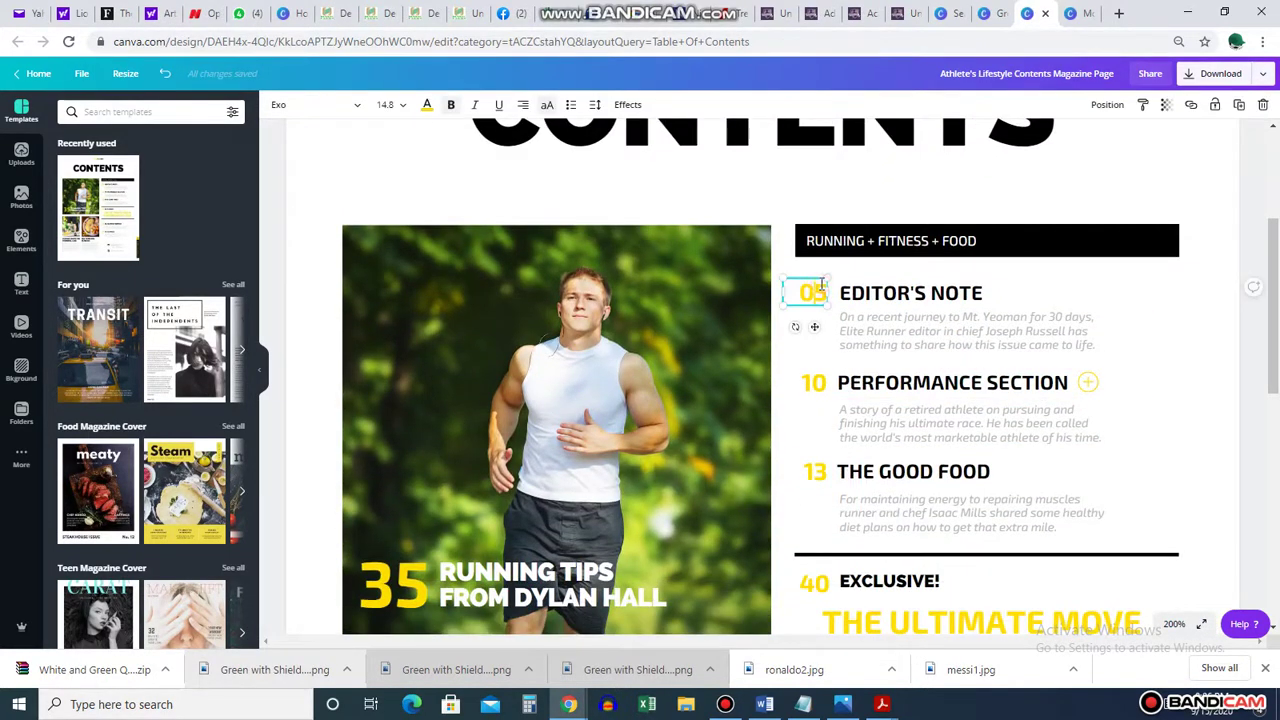
{"action": "type", "text": "01"}
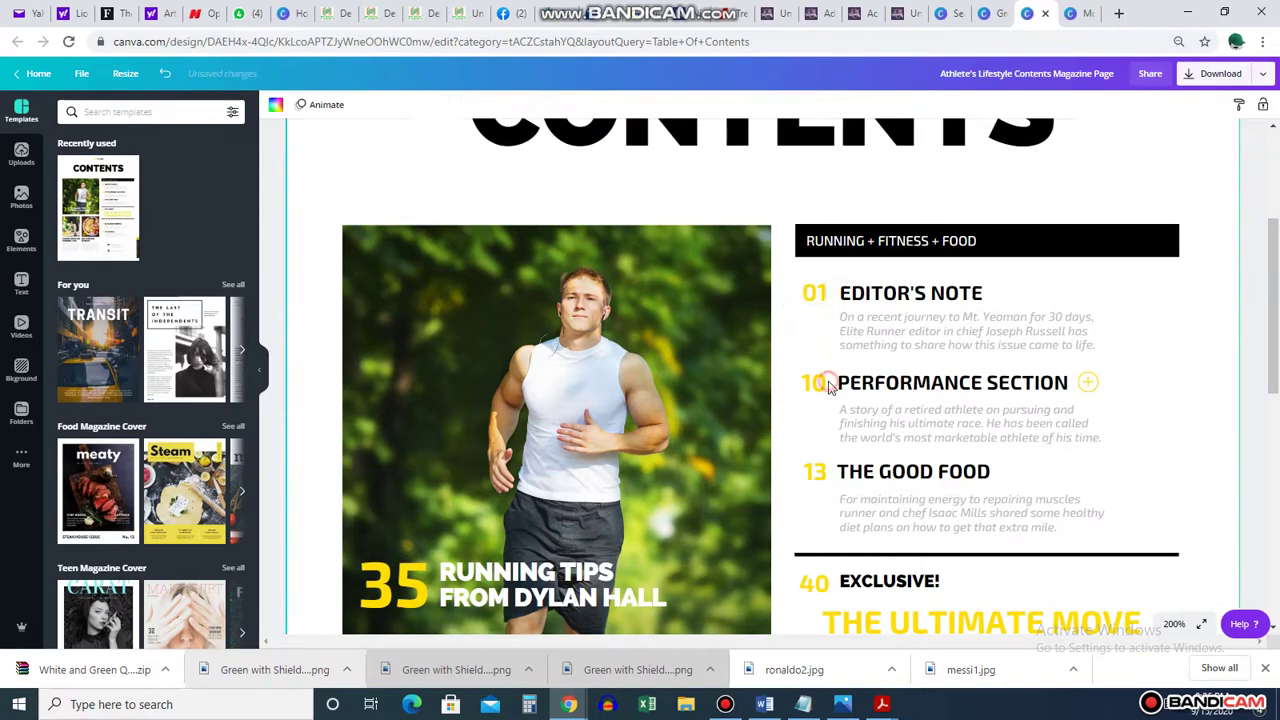
Step: Change the page number beside the "Performance Section" entry to 02 and deselect it
{"action": "left_click", "coordinate": [816, 383]}
{"action": "key", "text": "BackSpace"}
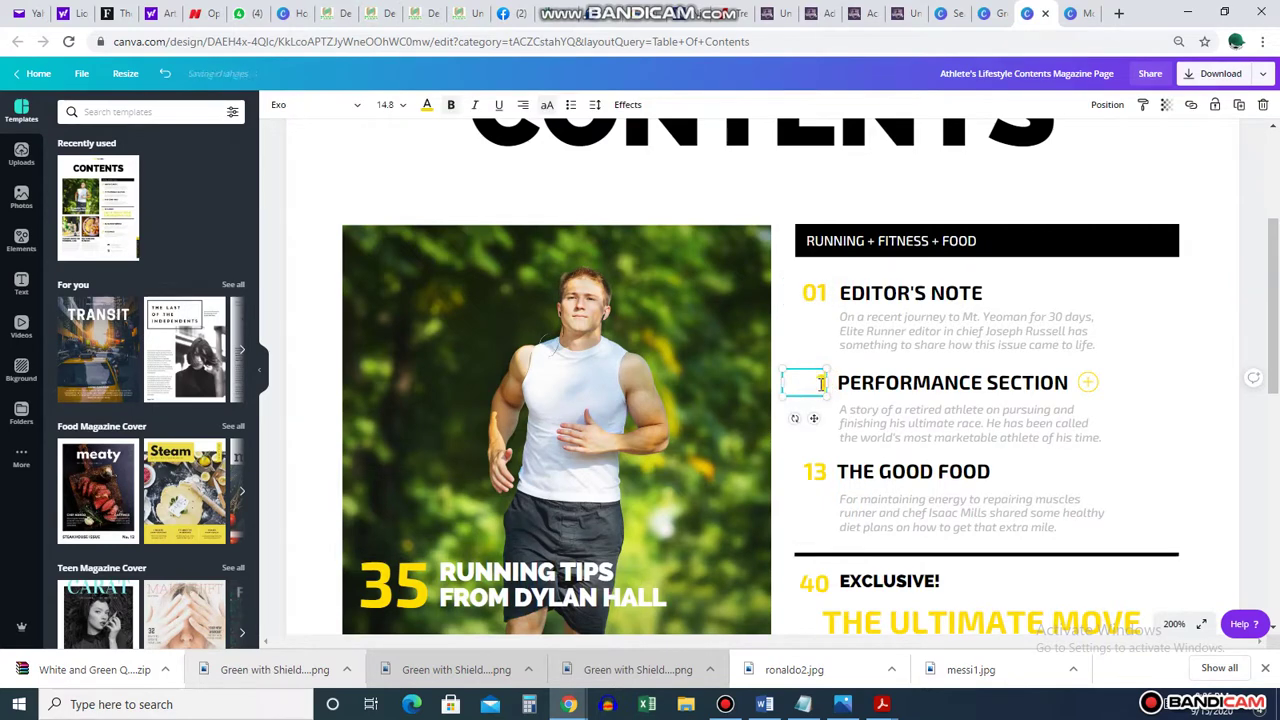
{"action": "type", "text": "02"}
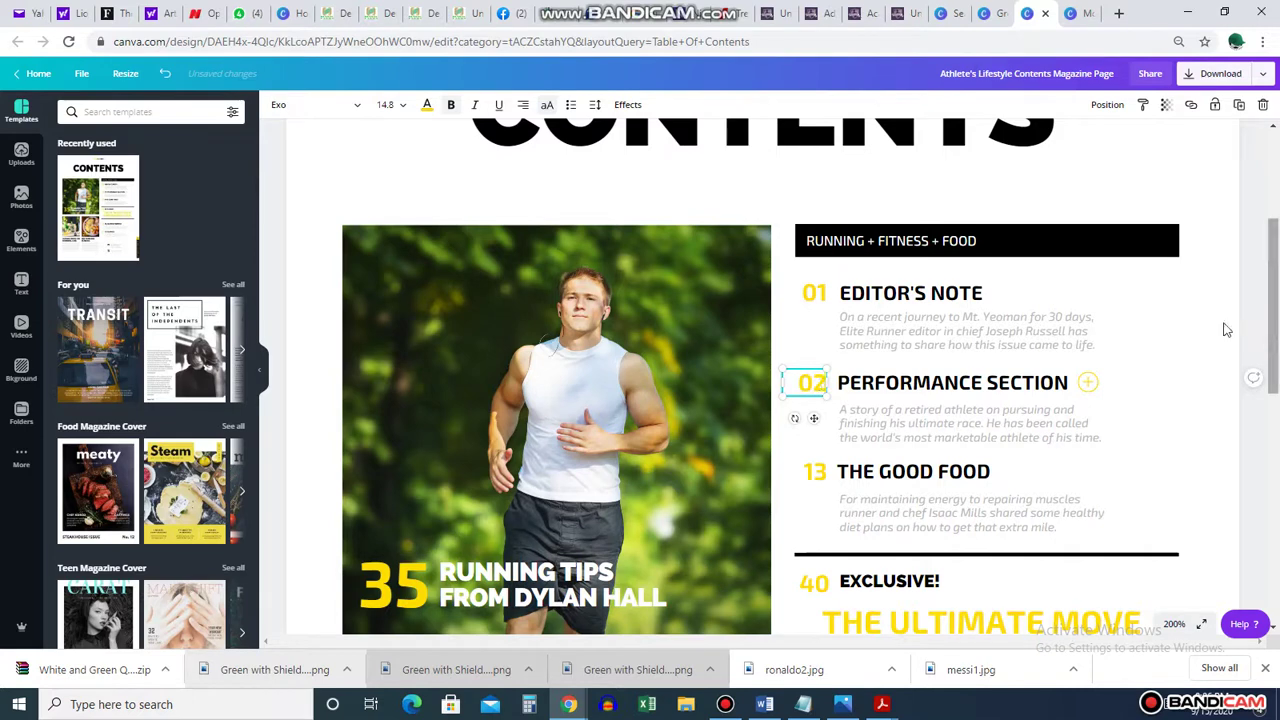
{"action": "left_click", "coordinate": [1228, 330]}
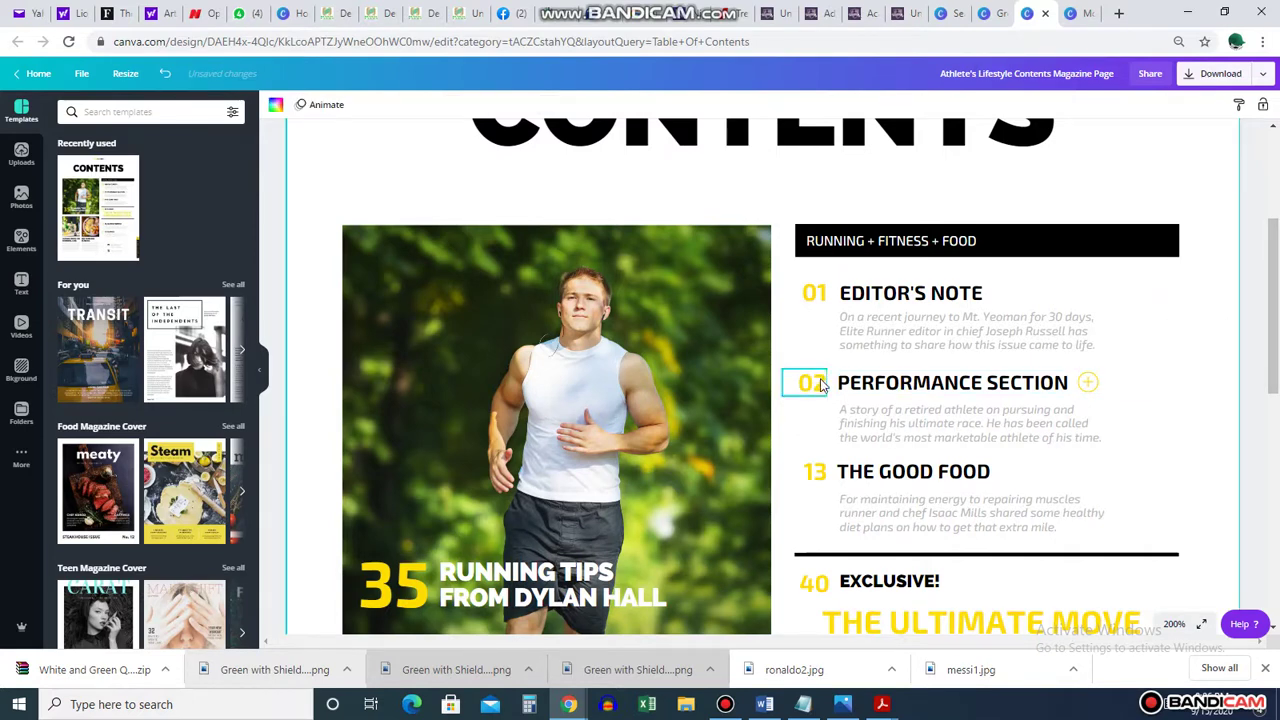
Step: Look over the edited contents page at 200% and 125% zoom, and browse the magazine cover templates
{"action": "scroll", "coordinate": [1000, 430], "scroll_direction": "down", "scroll_amount": 3}
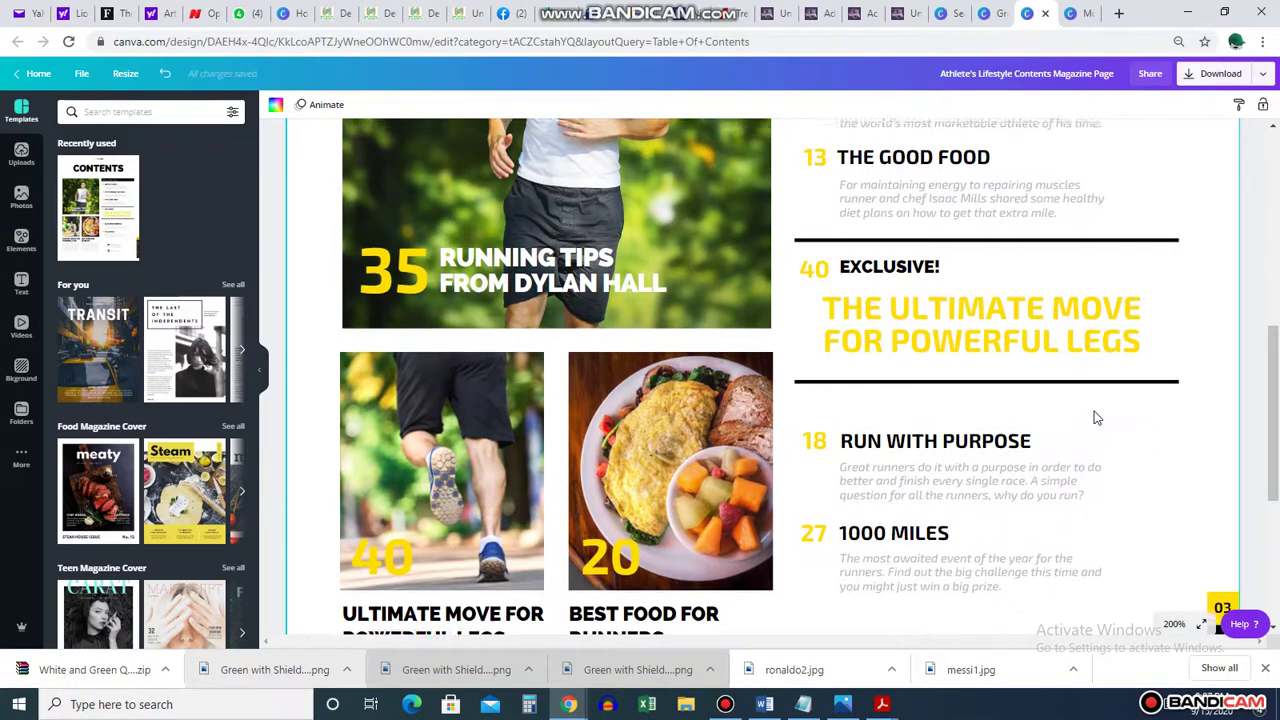
{"action": "scroll", "coordinate": [1090, 430], "scroll_direction": "up", "scroll_amount": 3}
{"action": "scroll", "coordinate": [792, 390], "scroll_direction": "down", "scroll_amount": 4}
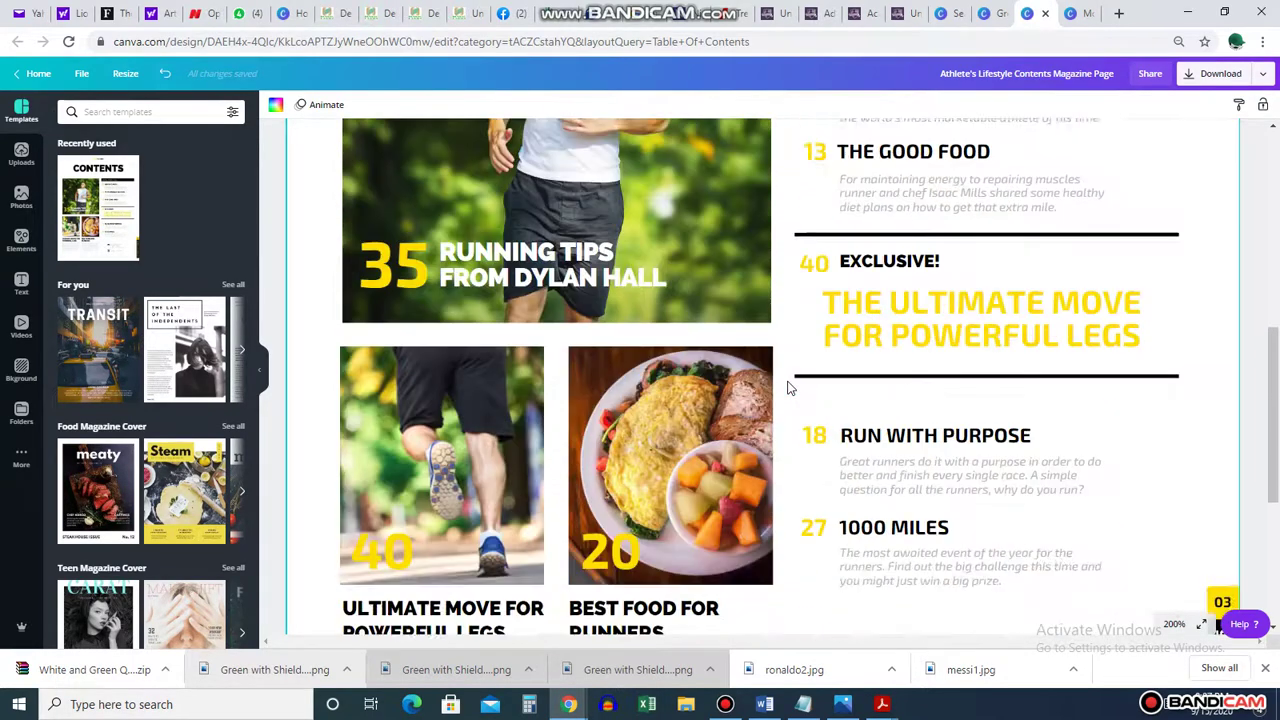
{"action": "scroll", "coordinate": [790, 390], "scroll_direction": "up", "scroll_amount": 2}
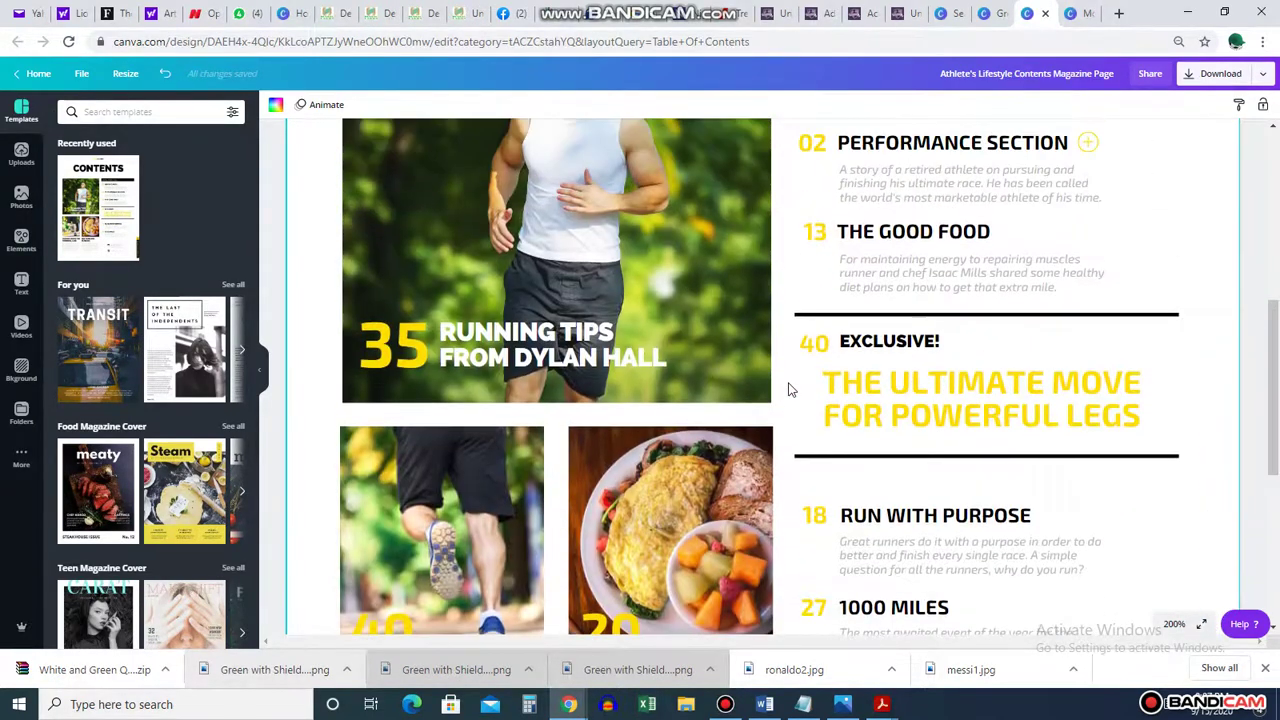
{"action": "left_click", "coordinate": [1174, 624]}
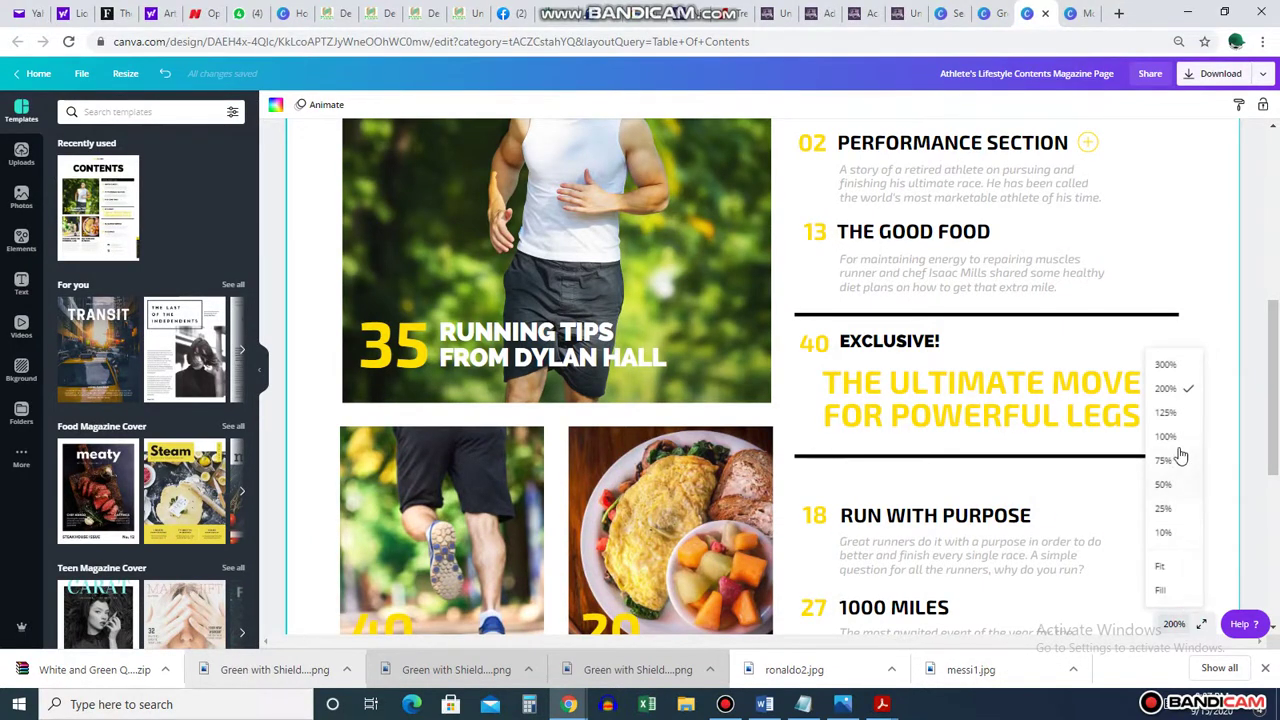
{"action": "left_click", "coordinate": [1167, 413]}
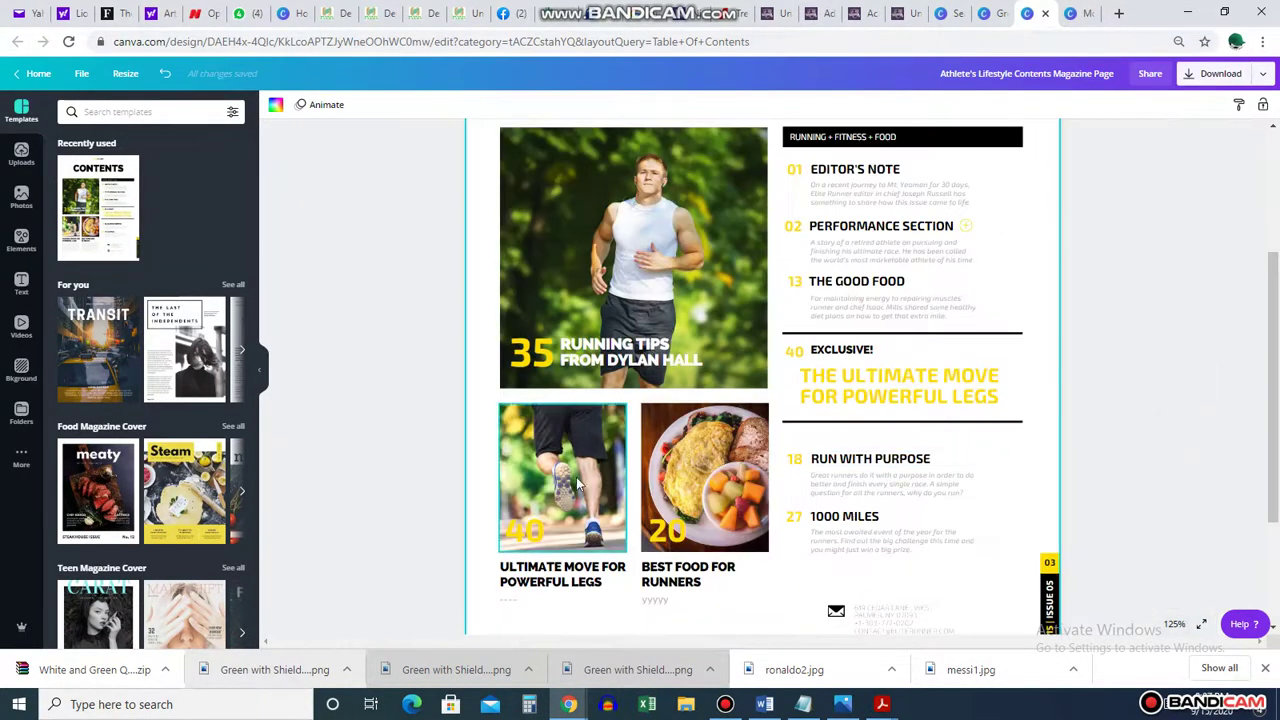
{"action": "scroll", "coordinate": [777, 451], "scroll_direction": "down", "scroll_amount": 2}
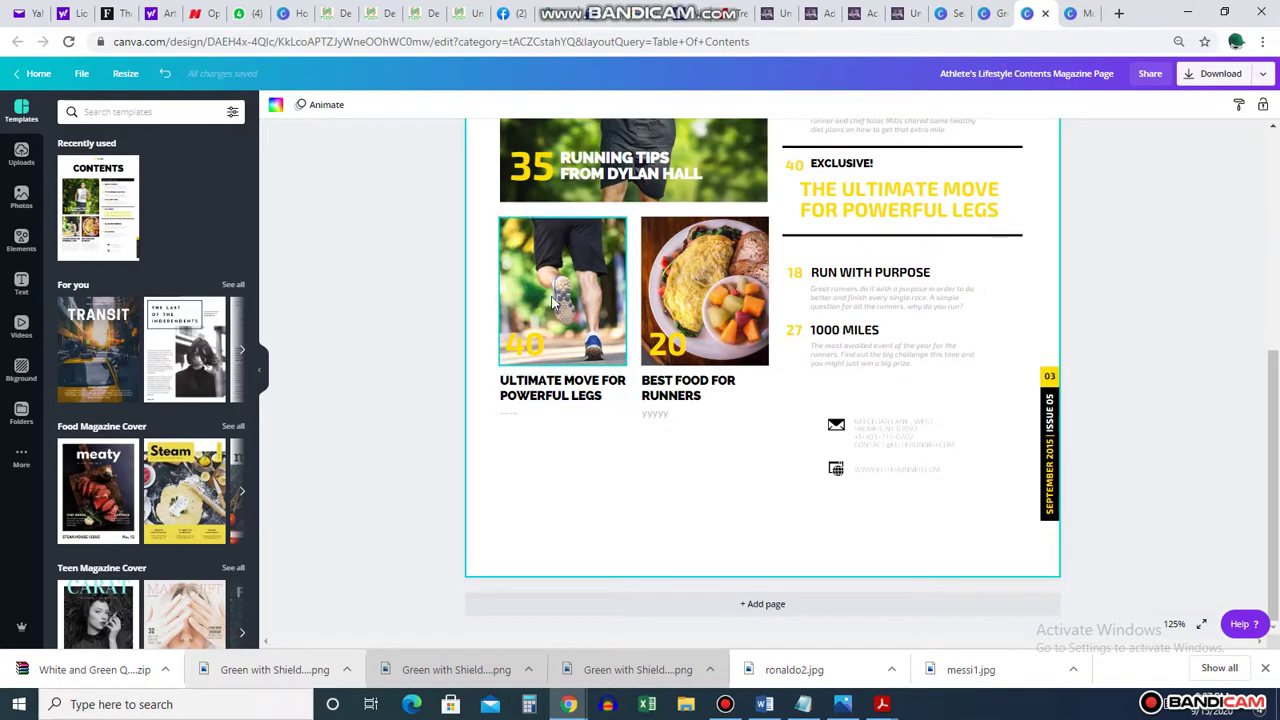
{"action": "scroll", "coordinate": [774, 425], "scroll_direction": "up", "scroll_amount": 3}
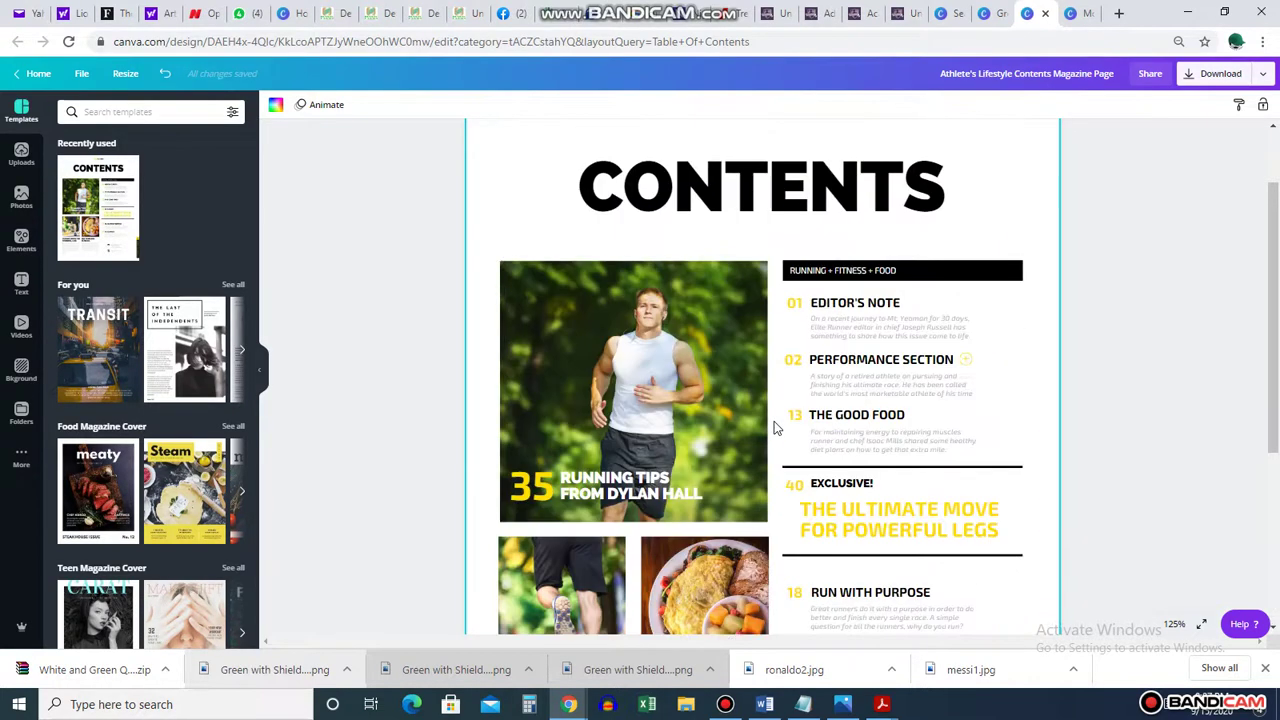
{"action": "scroll", "coordinate": [774, 425], "scroll_direction": "down", "scroll_amount": 2}
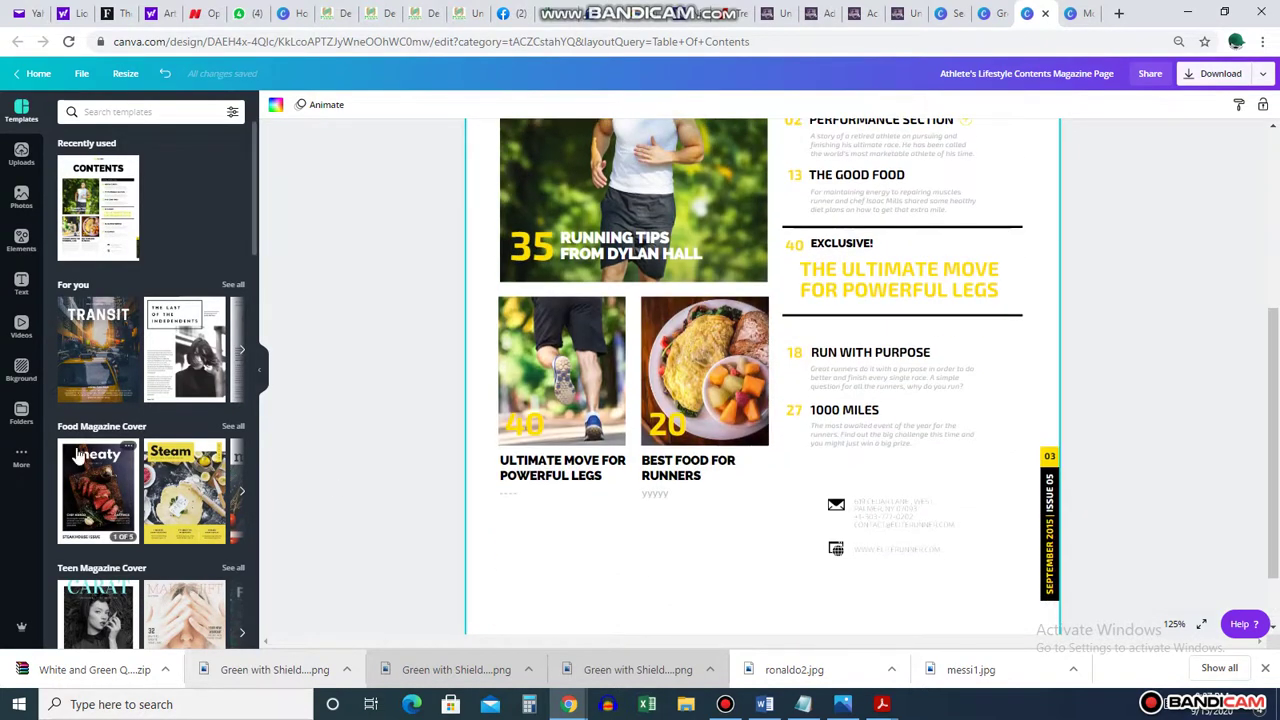
{"action": "scroll", "coordinate": [175, 378], "scroll_direction": "down", "scroll_amount": 3}
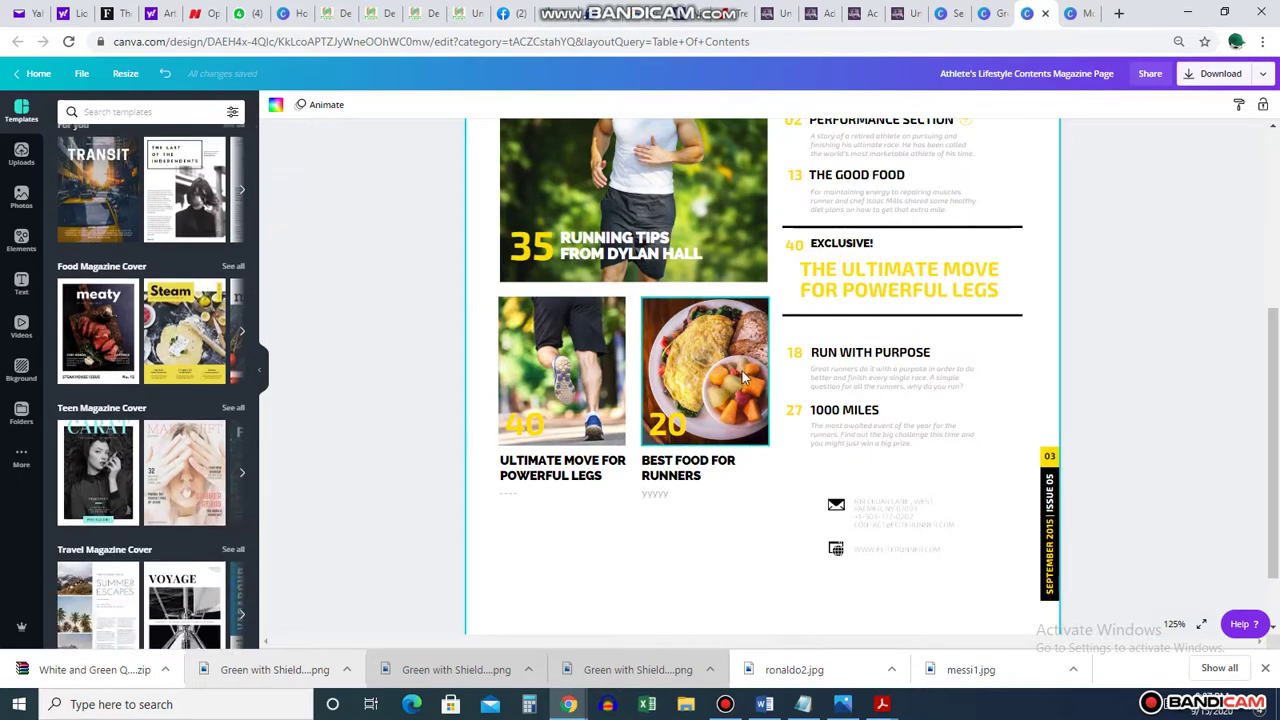
Step: Switch to the Green Accent Table of Contents Yearbook design and apply the yellow-striped "This Yearbook's Contents" template
{"action": "scroll", "coordinate": [741, 377], "scroll_direction": "up", "scroll_amount": 3}
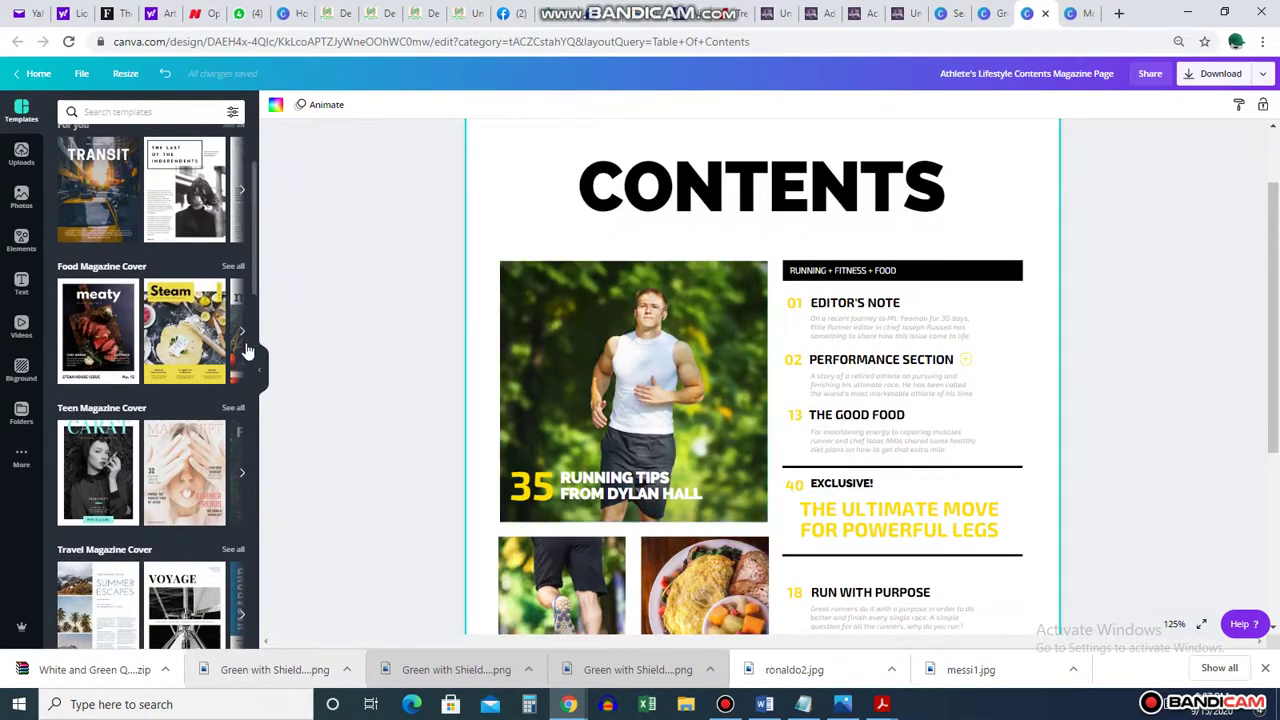
{"action": "left_click", "coordinate": [988, 12]}
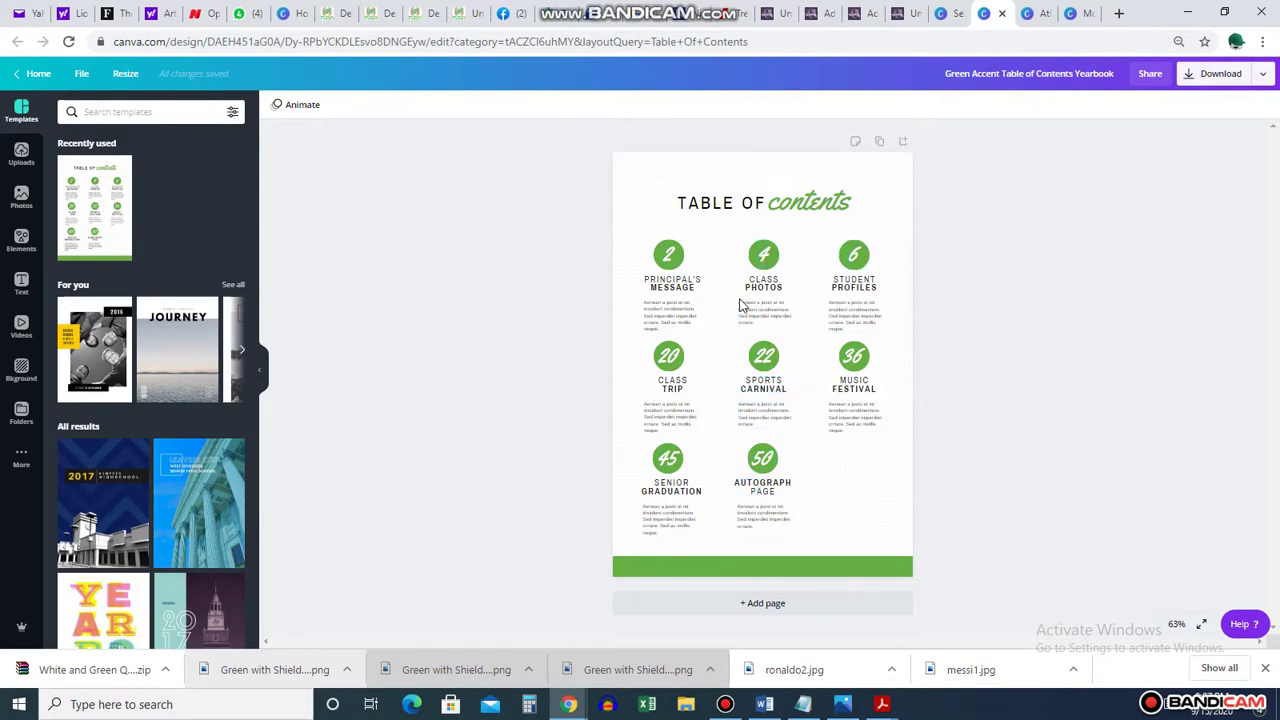
{"action": "scroll", "coordinate": [196, 372], "scroll_direction": "down", "scroll_amount": 3}
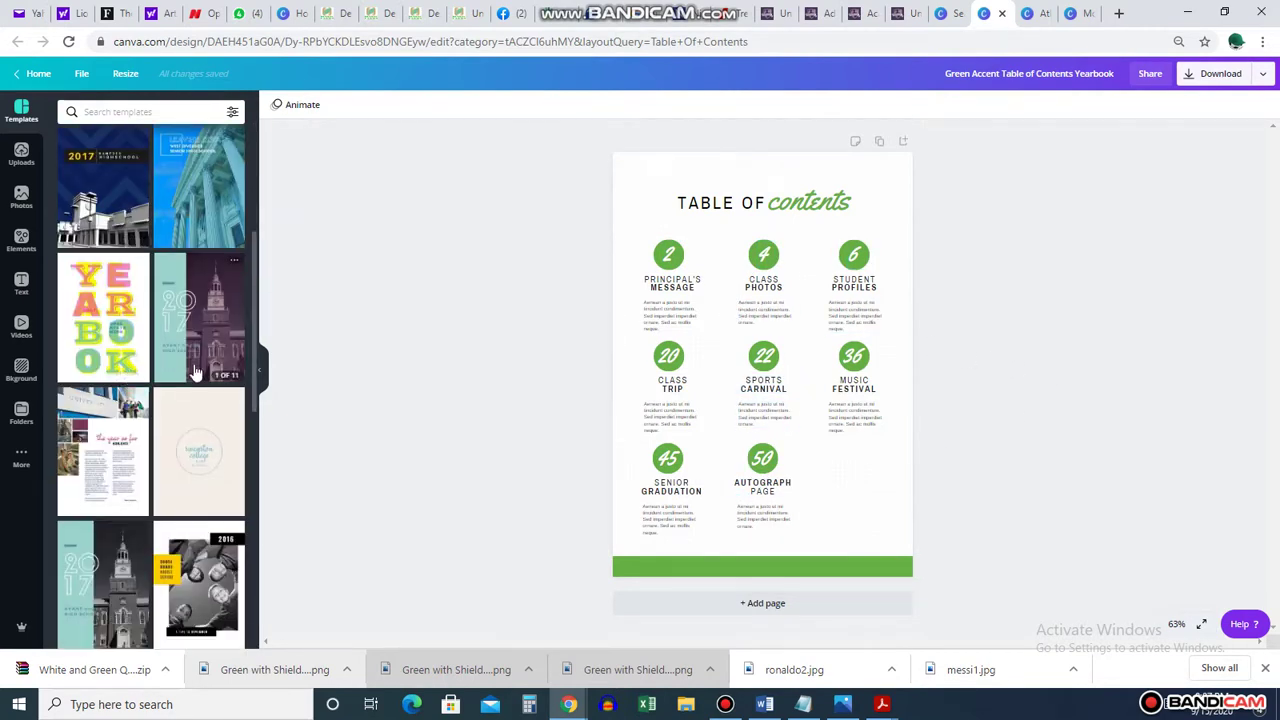
{"action": "scroll", "coordinate": [196, 372], "scroll_direction": "down", "scroll_amount": 6}
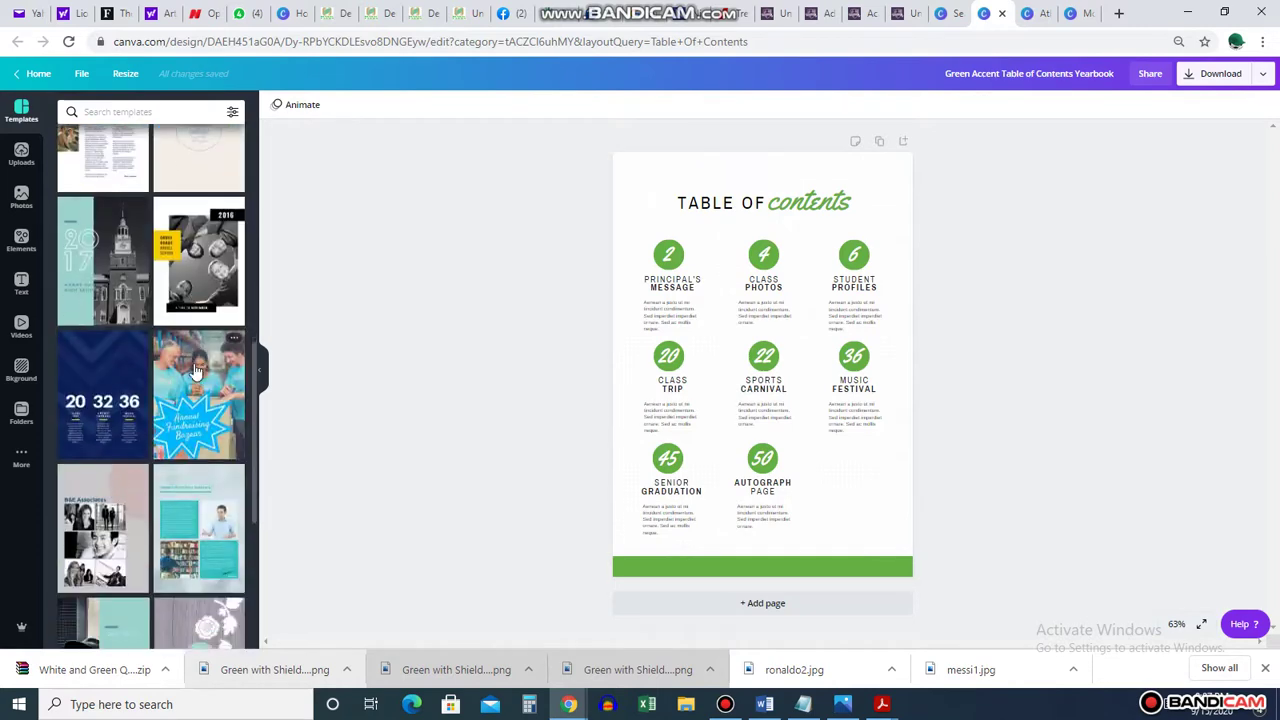
{"action": "scroll", "coordinate": [196, 372], "scroll_direction": "down", "scroll_amount": 3}
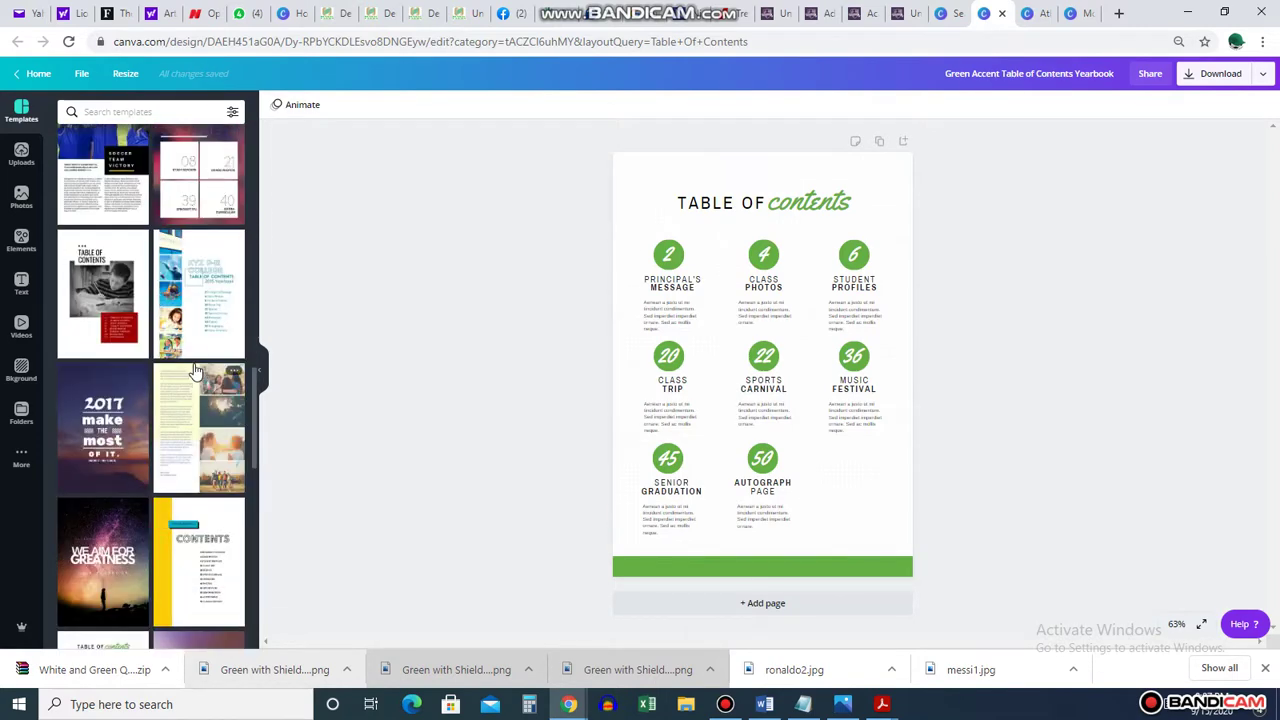
{"action": "scroll", "coordinate": [196, 372], "scroll_direction": "down", "scroll_amount": 2}
{"action": "left_click", "coordinate": [197, 376]}
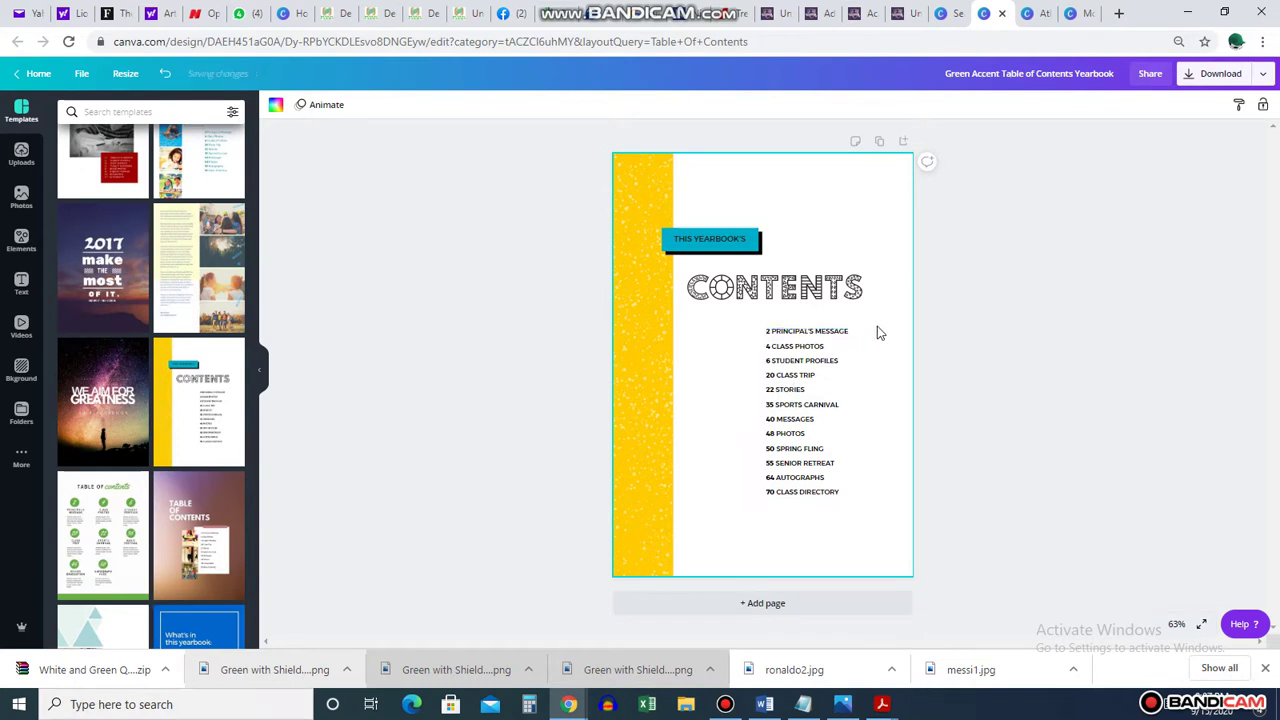
Step: Replace the yearbook page with the purple-brown gradient "Table of Contents" template containing three stacked photos
{"action": "scroll", "coordinate": [138, 424], "scroll_direction": "down", "scroll_amount": 1}
{"action": "scroll", "coordinate": [138, 424], "scroll_direction": "down", "scroll_amount": 2}
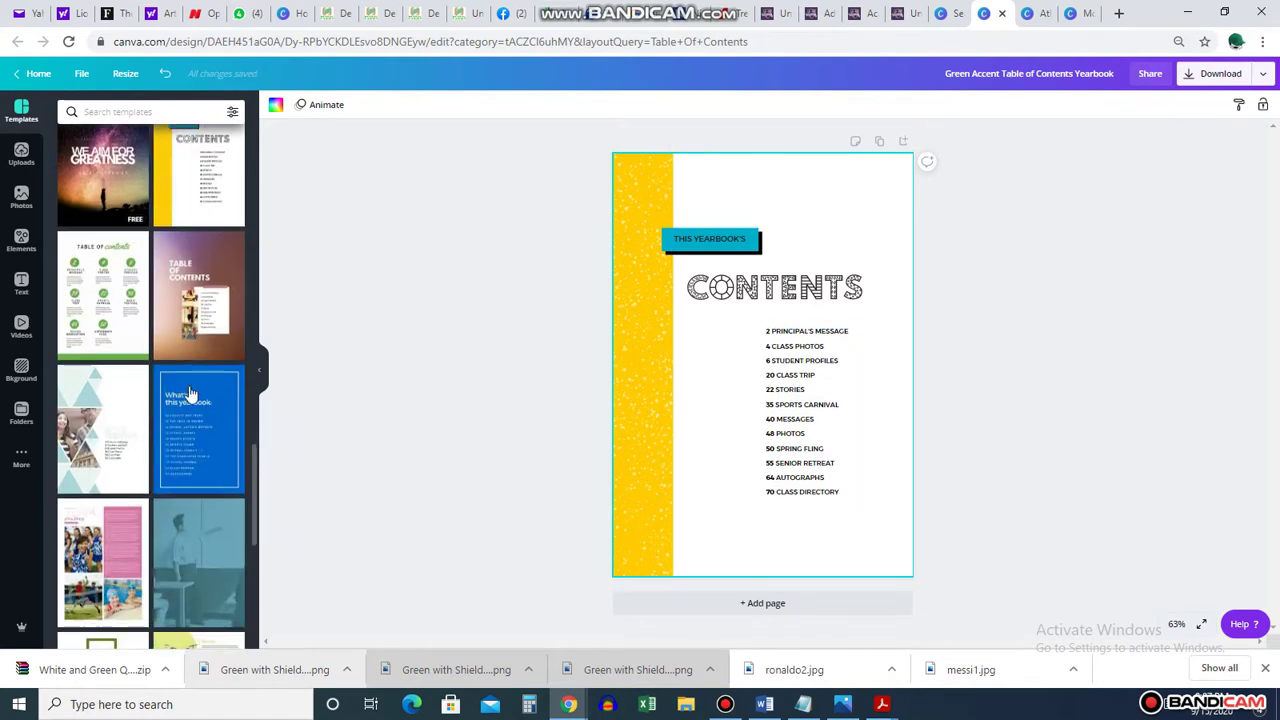
{"action": "left_click", "coordinate": [200, 325]}
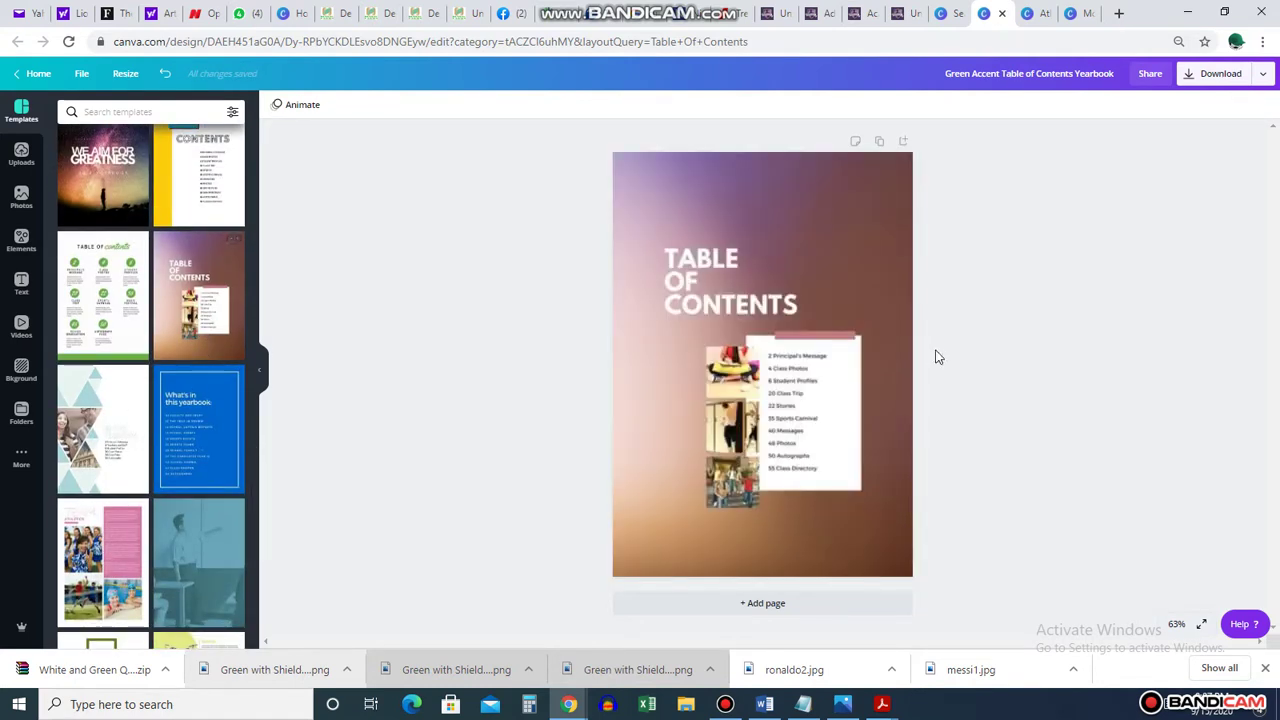
{"action": "left_click", "coordinate": [778, 418]}
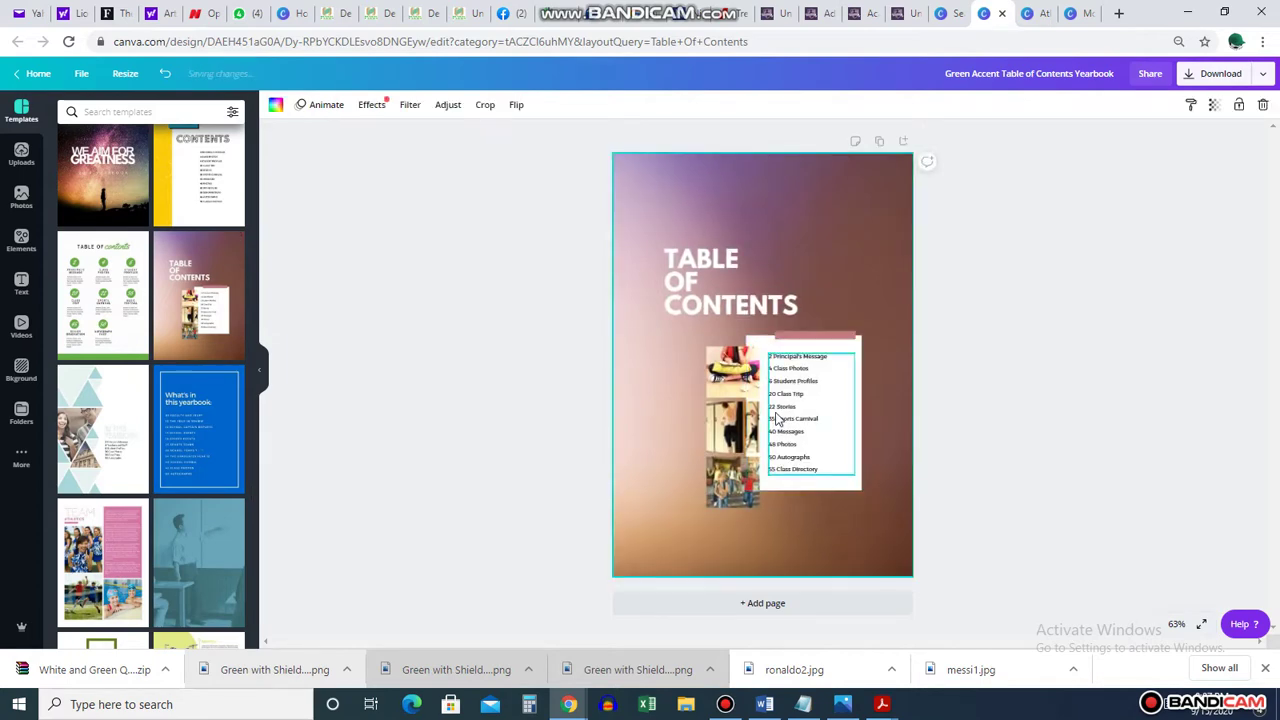
Step: Try the green geometric "Table of Contents" template, followed by the "Contents" template with the children's photo and laptop drawing
{"action": "scroll", "coordinate": [212, 436], "scroll_direction": "down", "scroll_amount": 3}
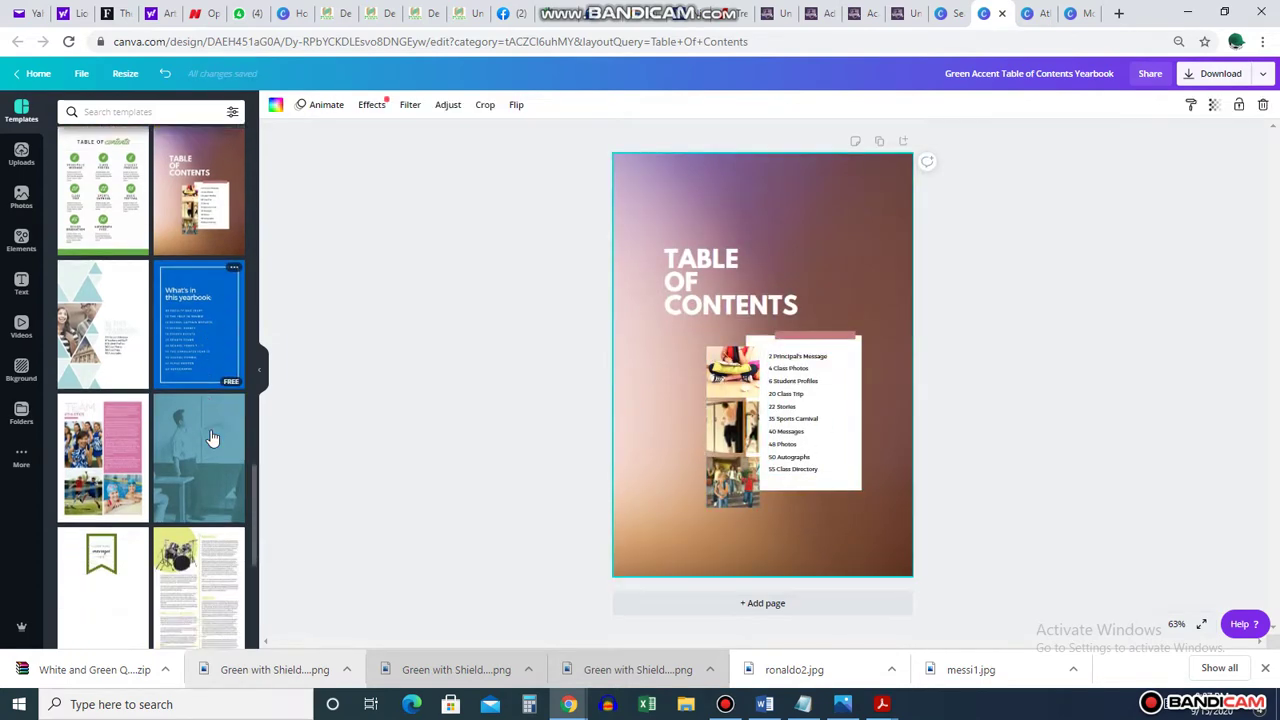
{"action": "scroll", "coordinate": [212, 436], "scroll_direction": "down", "scroll_amount": 3}
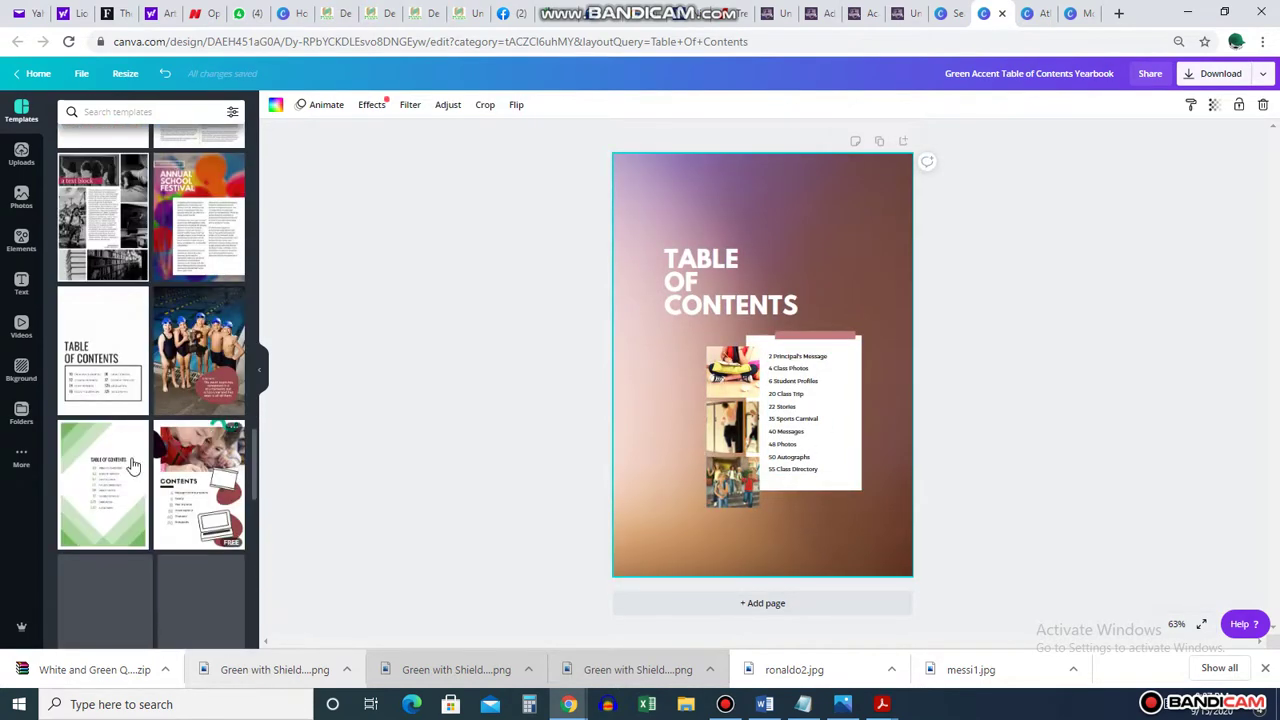
{"action": "left_click", "coordinate": [110, 466]}
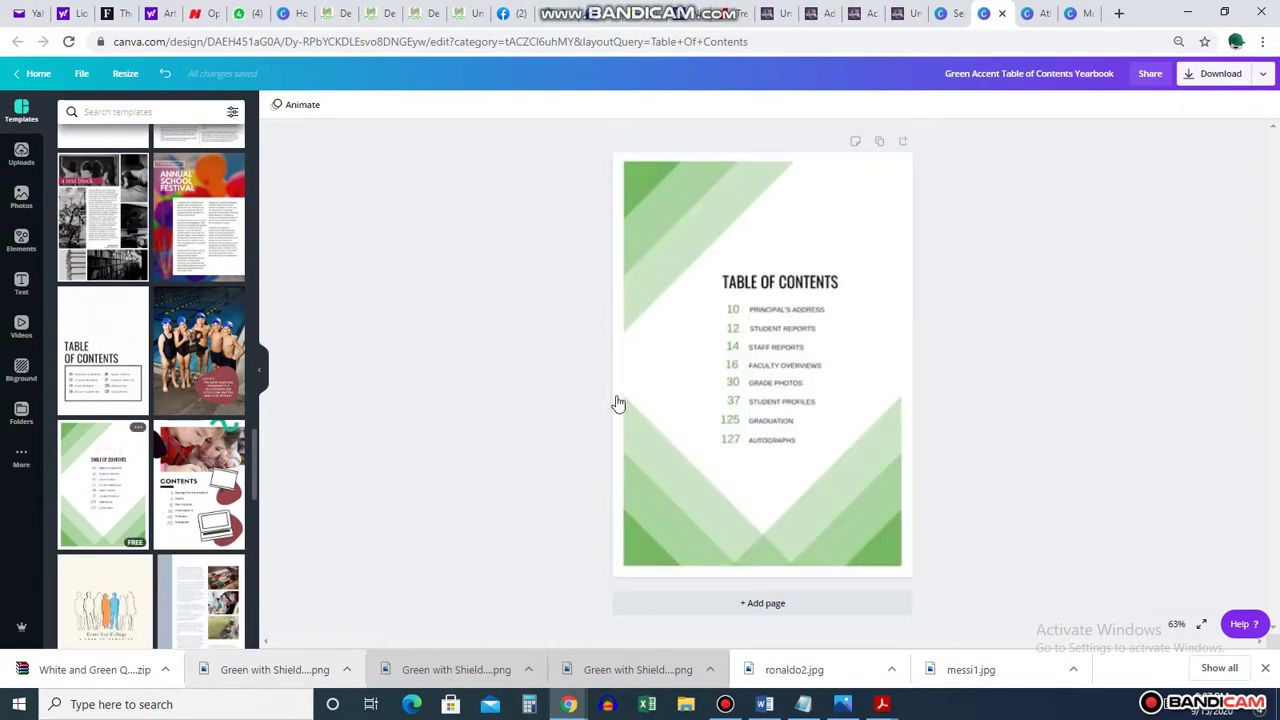
{"action": "left_click", "coordinate": [211, 488]}
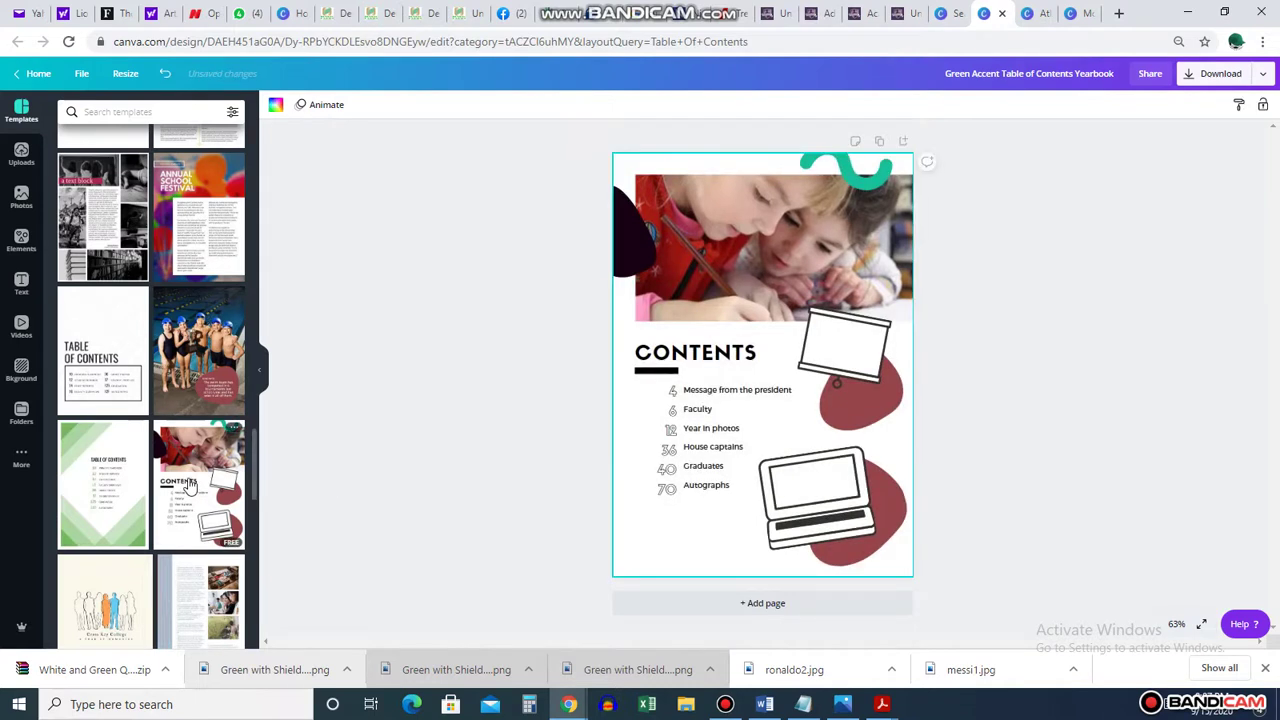
Step: Try the two-column contents template with yellow divider lines, followed by the black-framed one with pink page numbers
{"action": "scroll", "coordinate": [190, 484], "scroll_direction": "down", "scroll_amount": 3}
{"action": "left_click", "coordinate": [200, 449]}
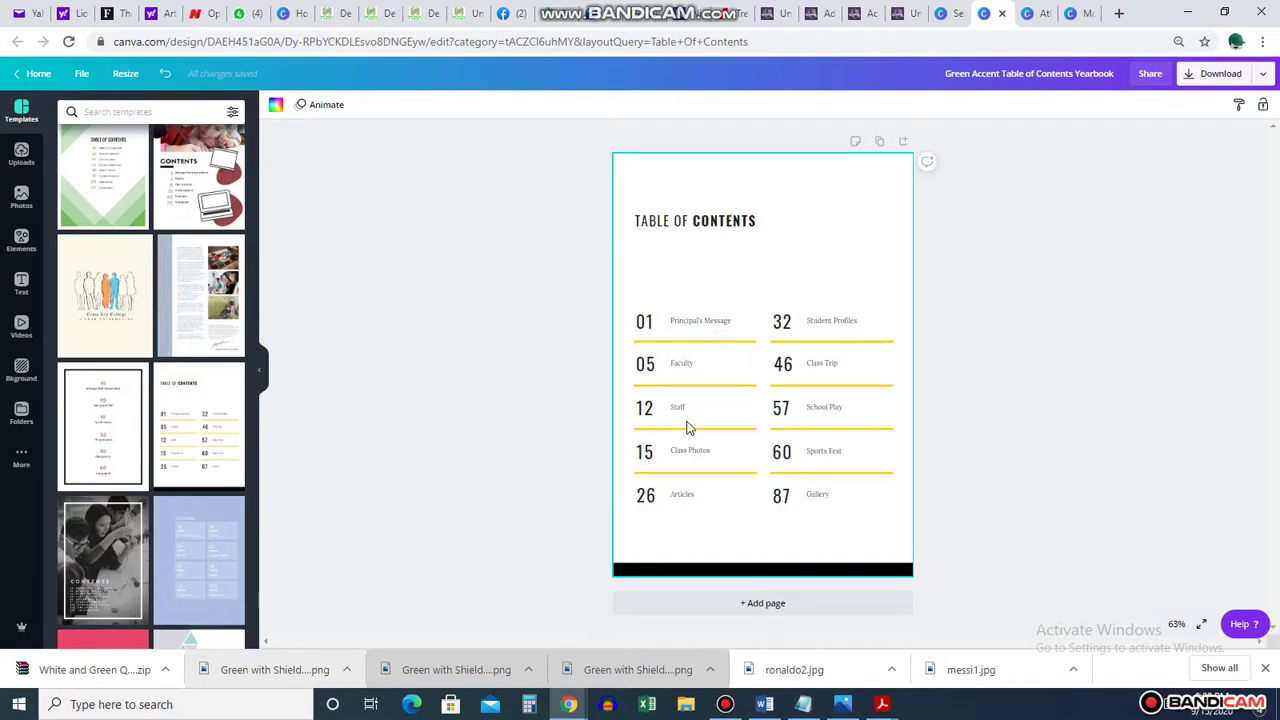
{"action": "left_click", "coordinate": [91, 422]}
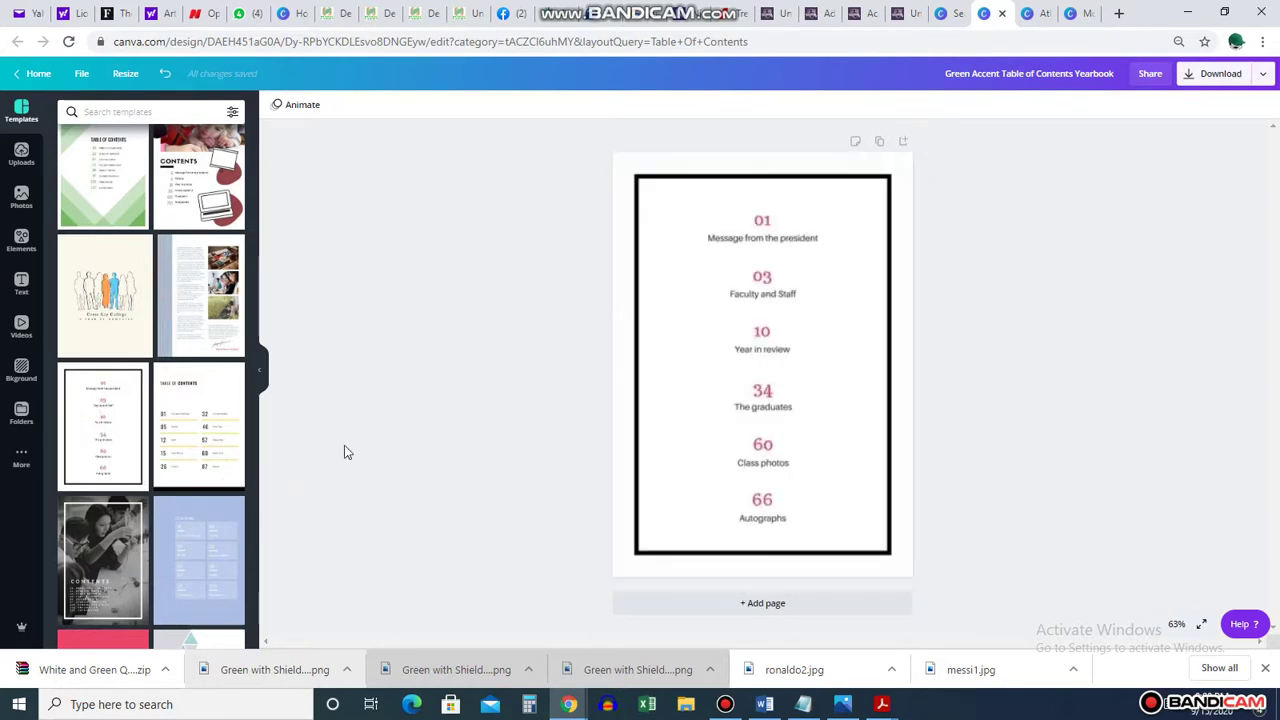
Step: Apply the "Table of Contents" template with the diagonal school building photo and round maroon tree badge
{"action": "scroll", "coordinate": [208, 487], "scroll_direction": "down", "scroll_amount": 8}
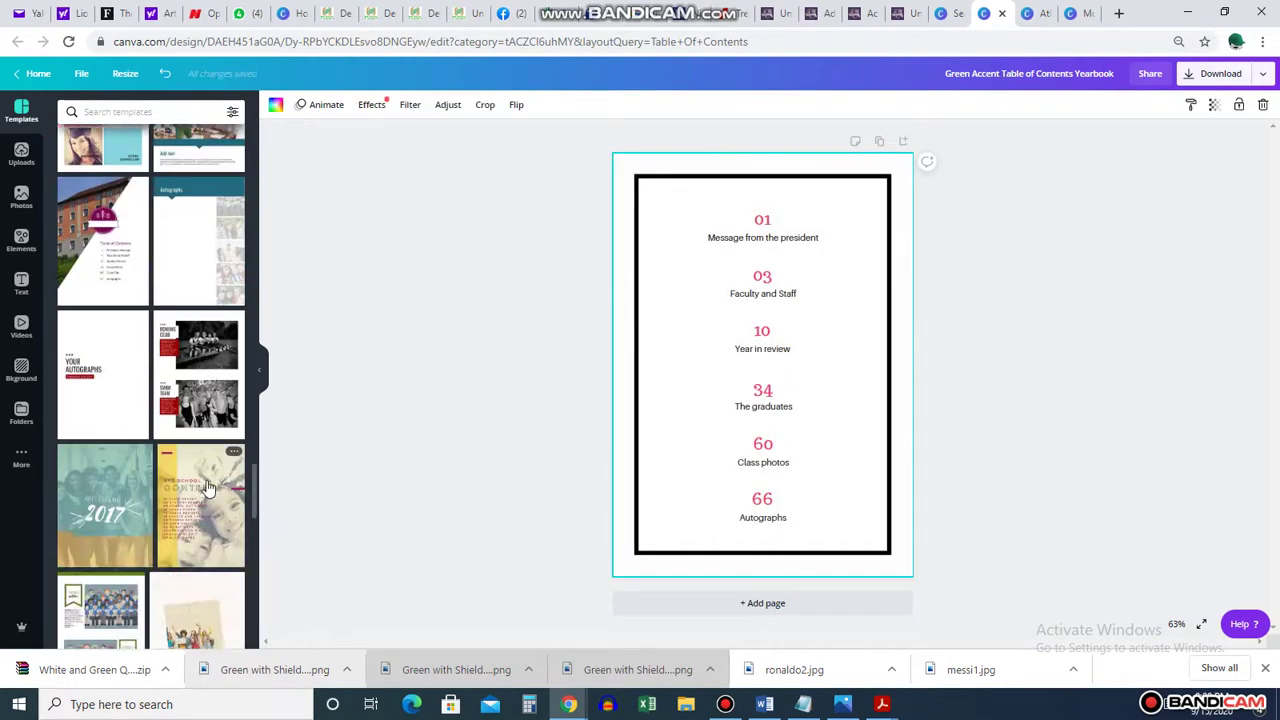
{"action": "scroll", "coordinate": [208, 487], "scroll_direction": "up", "scroll_amount": 1}
{"action": "left_click", "coordinate": [116, 336]}
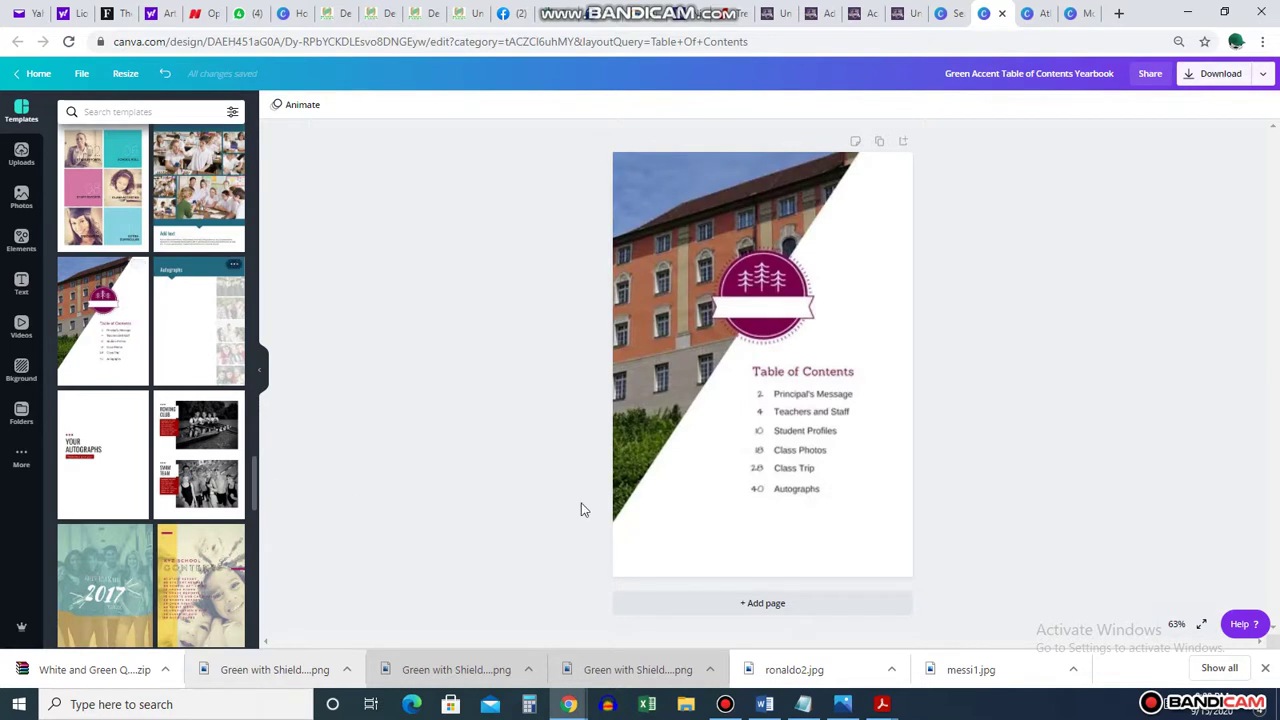
{"action": "left_click", "coordinate": [764, 388]}
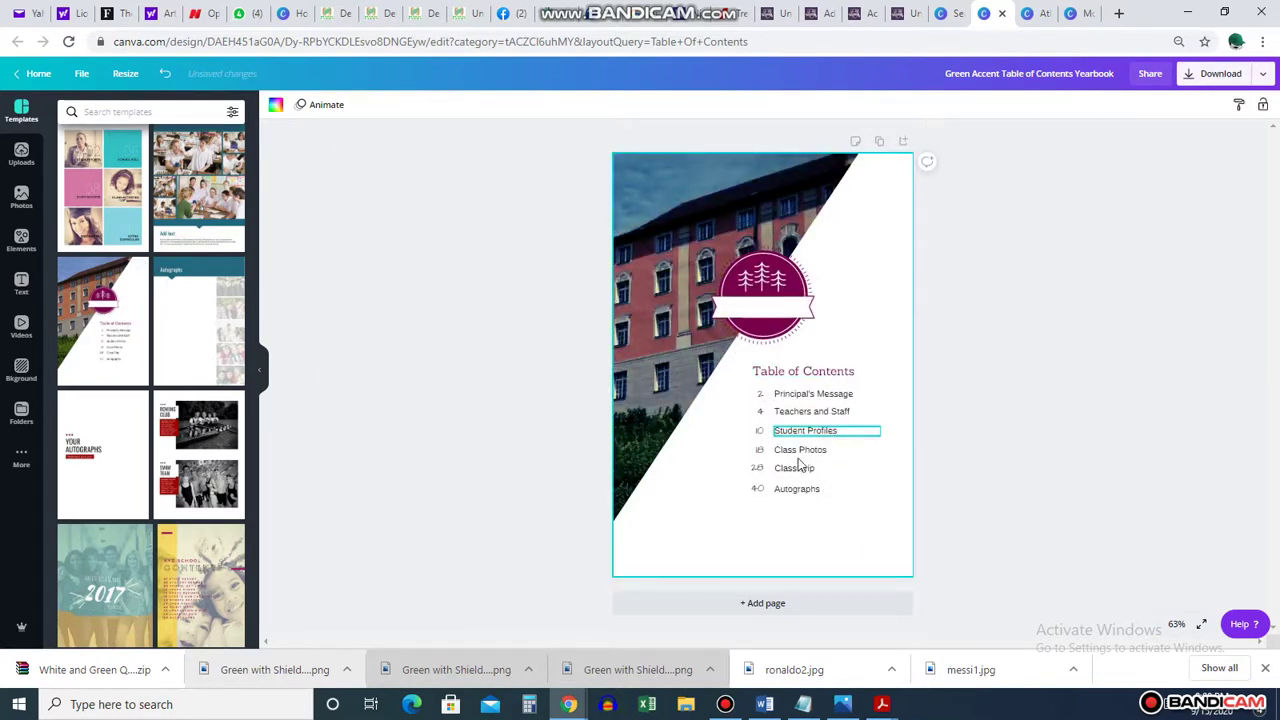
Step: Browse further yearbook templates and review the download options, choosing PNG as the file type
{"action": "scroll", "coordinate": [170, 398], "scroll_direction": "down", "scroll_amount": 2}
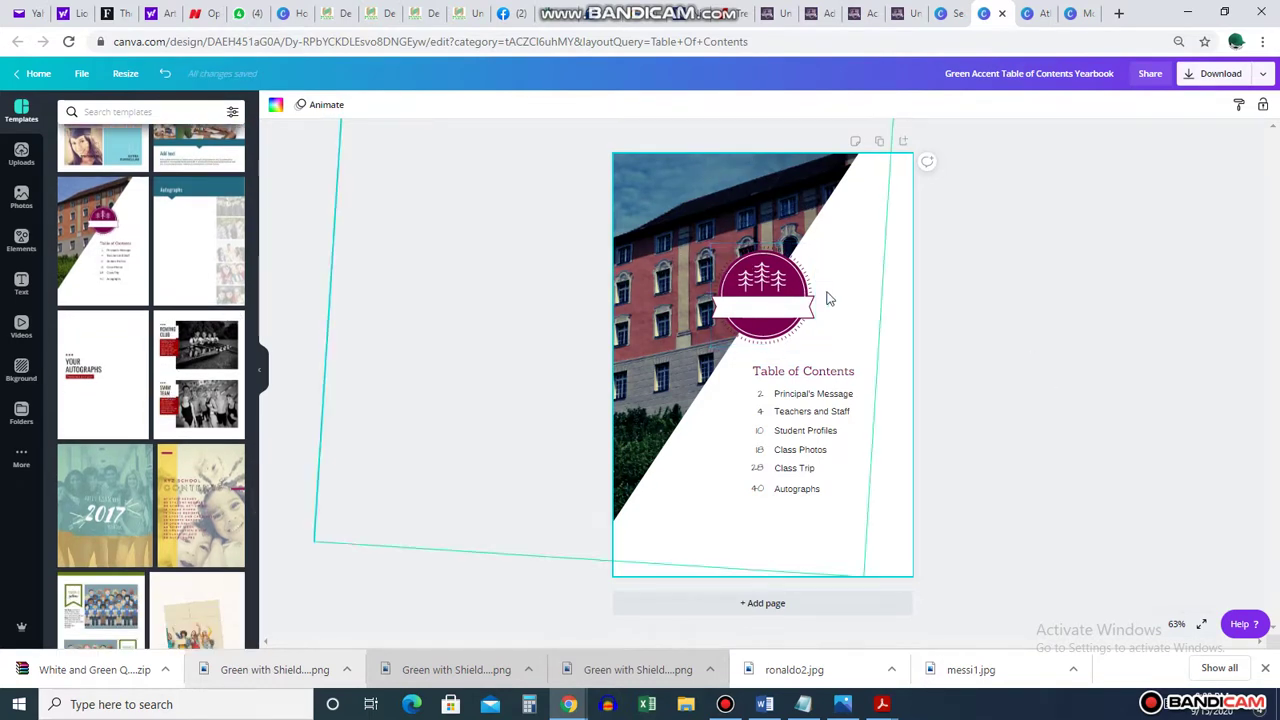
{"action": "scroll", "coordinate": [199, 403], "scroll_direction": "down", "scroll_amount": 10}
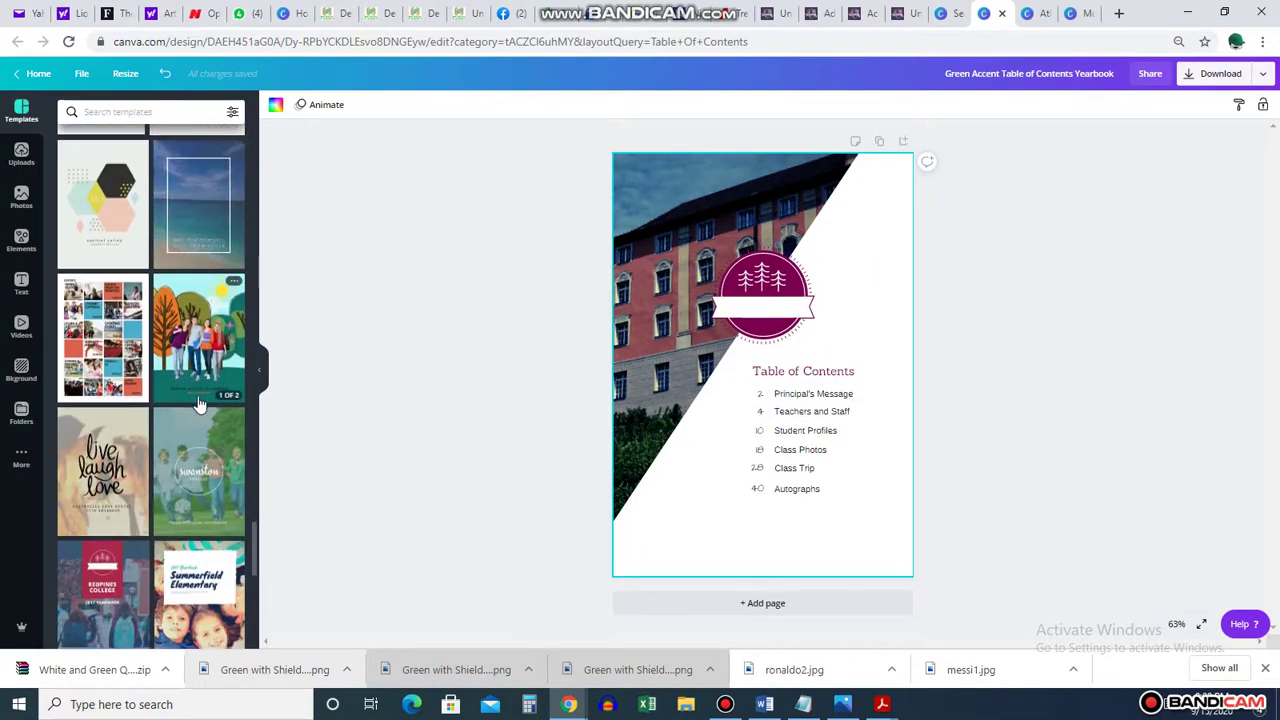
{"action": "scroll", "coordinate": [199, 403], "scroll_direction": "down", "scroll_amount": 3}
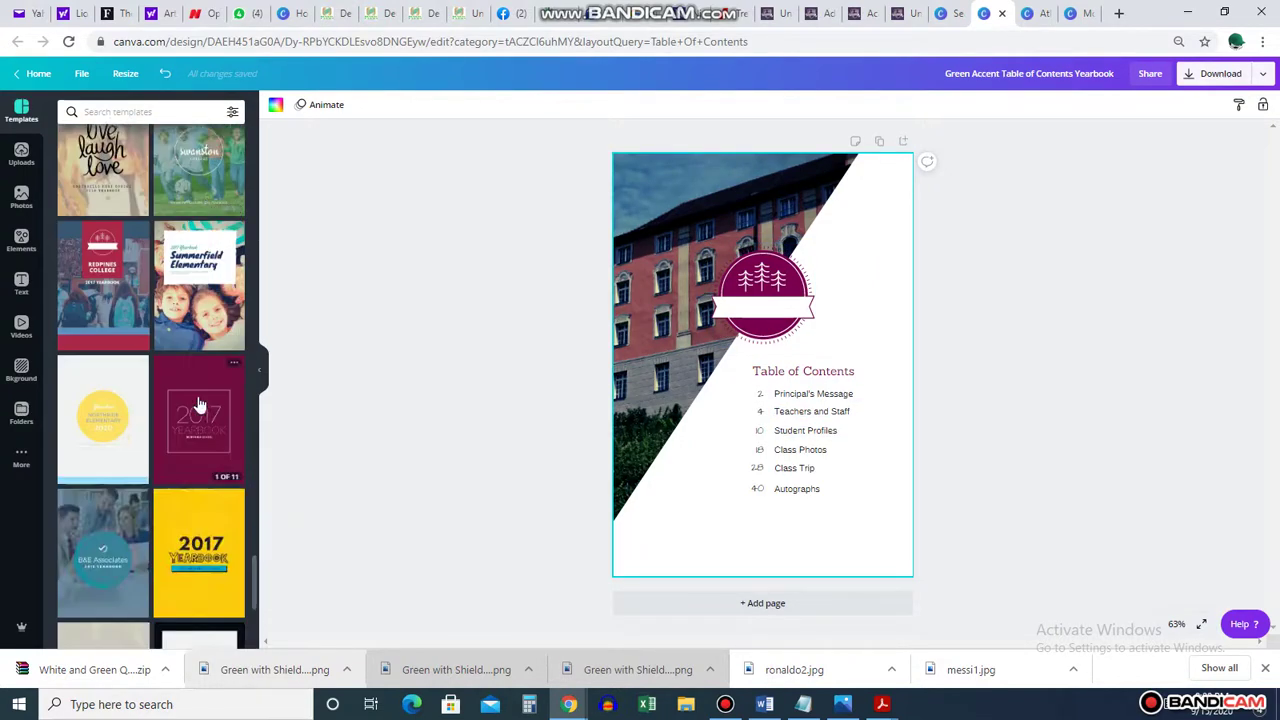
{"action": "left_click", "coordinate": [1217, 80]}
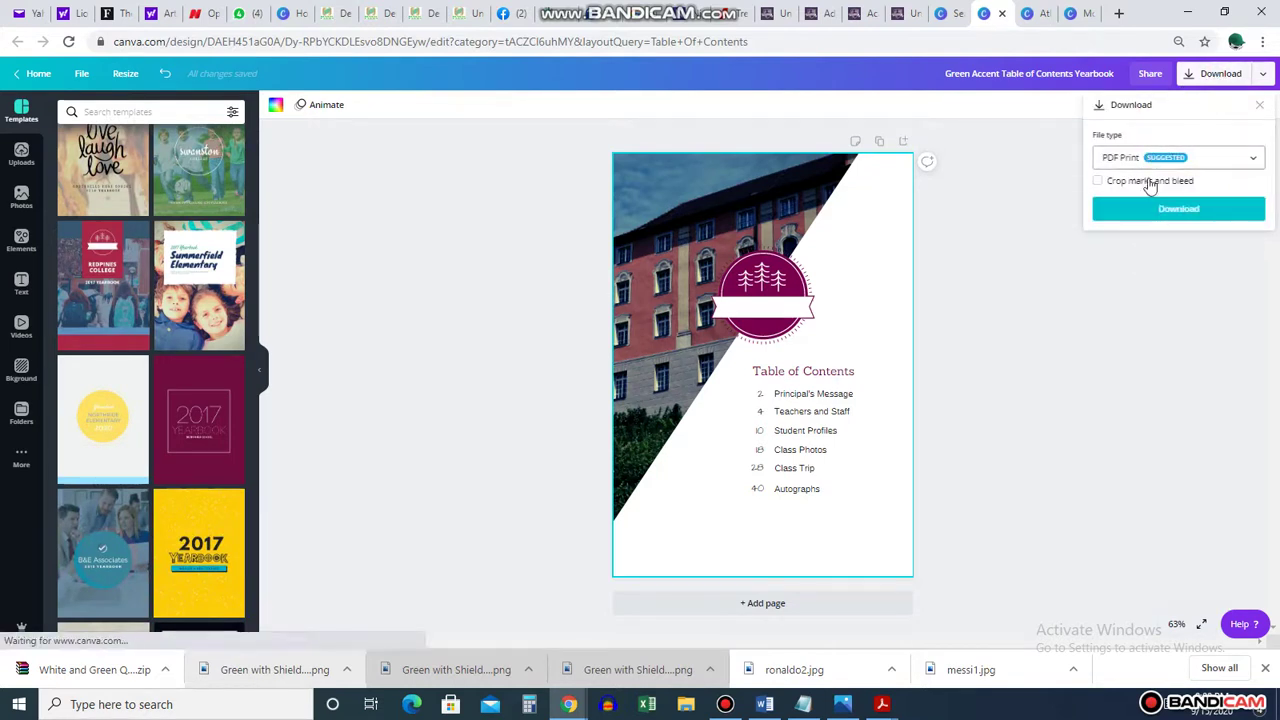
{"action": "left_click", "coordinate": [1185, 163]}
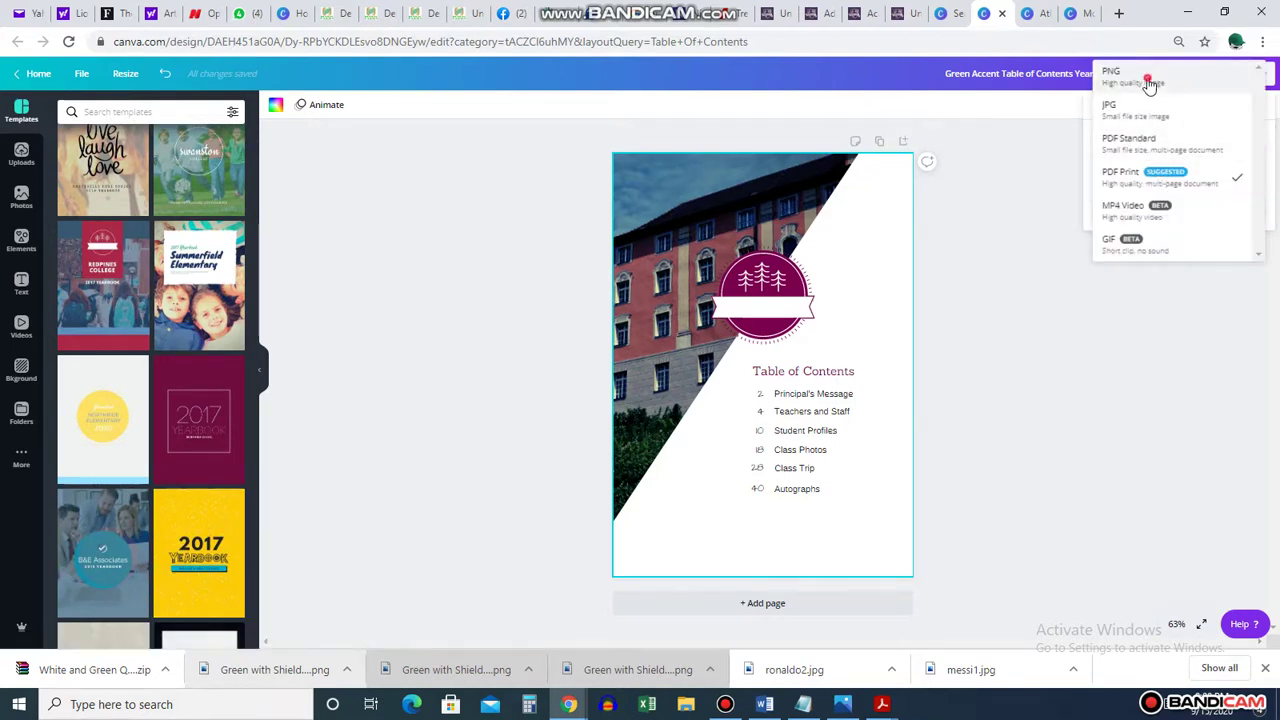
{"action": "left_click", "coordinate": [1150, 83]}
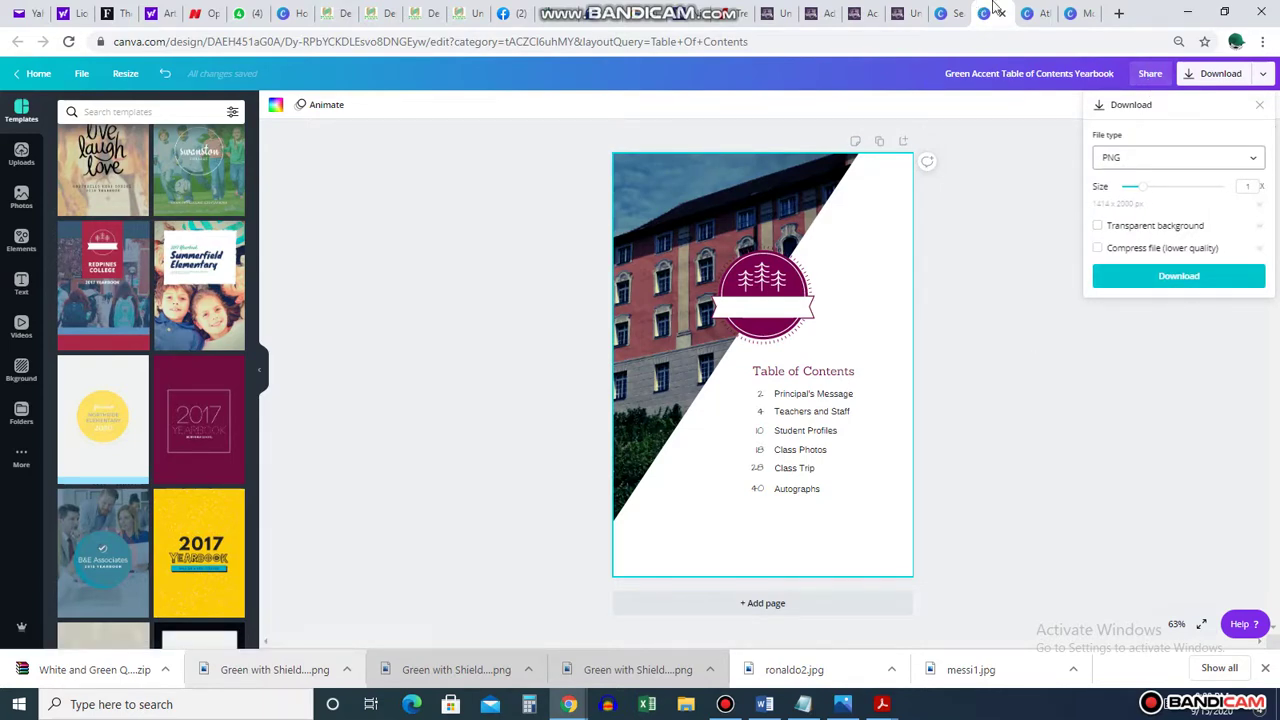
Step: Switch to the Athlete's Lifestyle Contents Magazine Page design and replace its current page with the "Steam" food magazine cover
{"action": "left_click", "coordinate": [1035, 10]}
{"action": "left_click", "coordinate": [986, 13]}
{"action": "left_click", "coordinate": [1035, 13]}
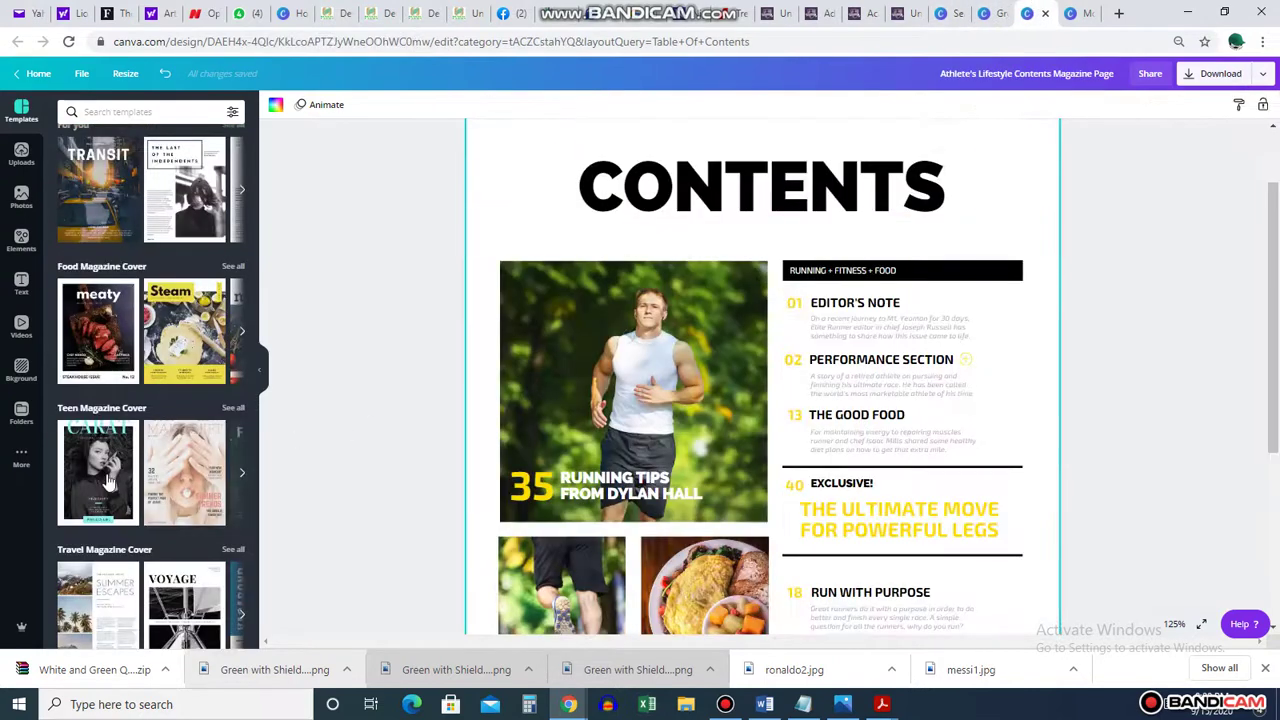
{"action": "left_click", "coordinate": [190, 320]}
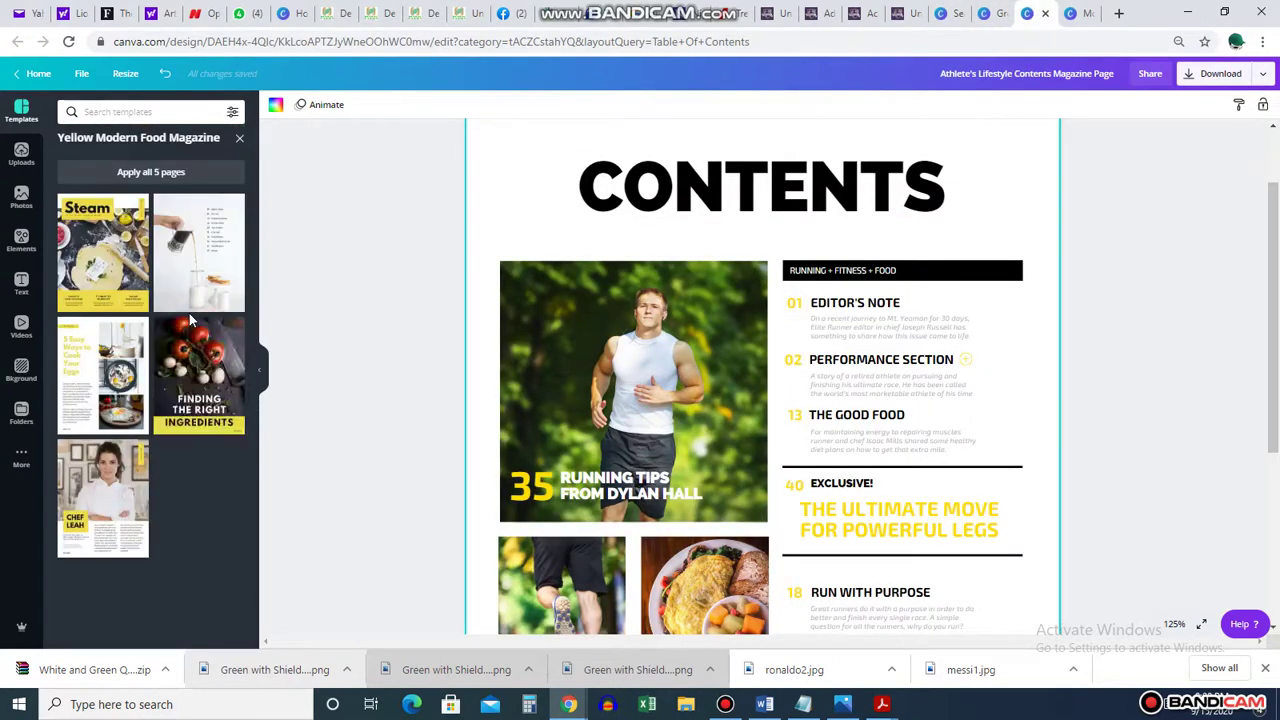
{"action": "left_click", "coordinate": [98, 245]}
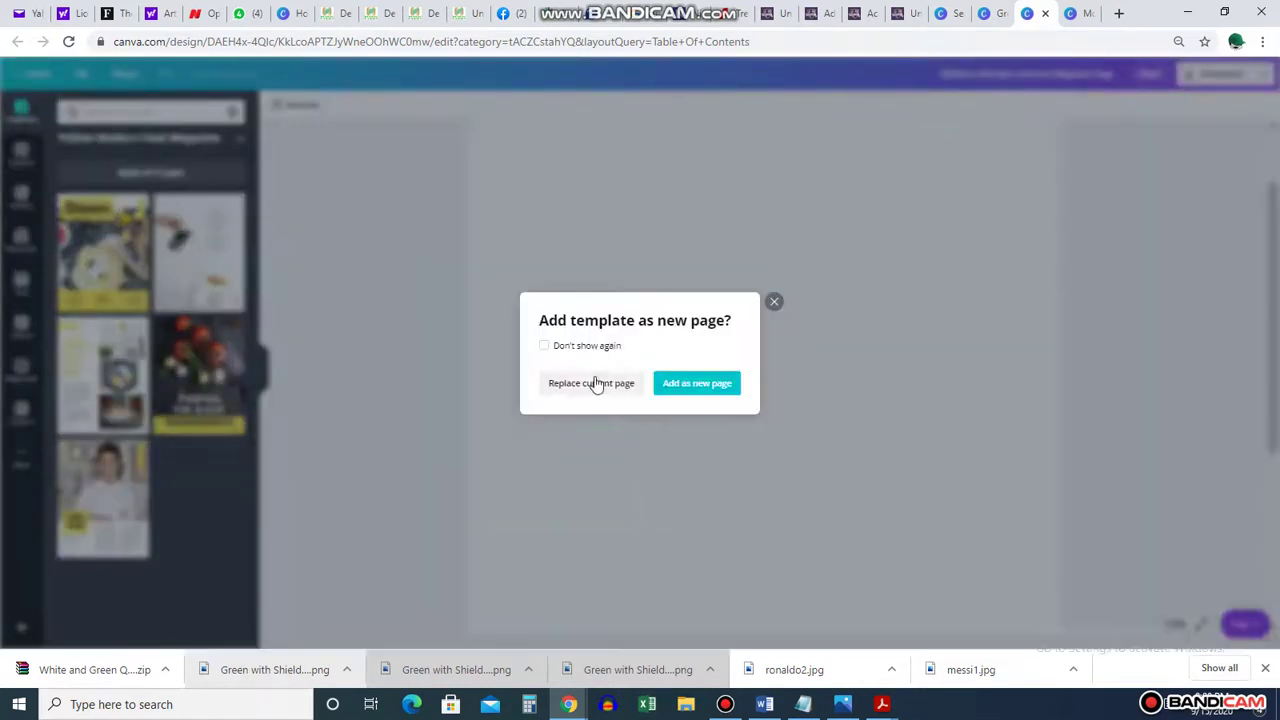
{"action": "left_click", "coordinate": [595, 383]}
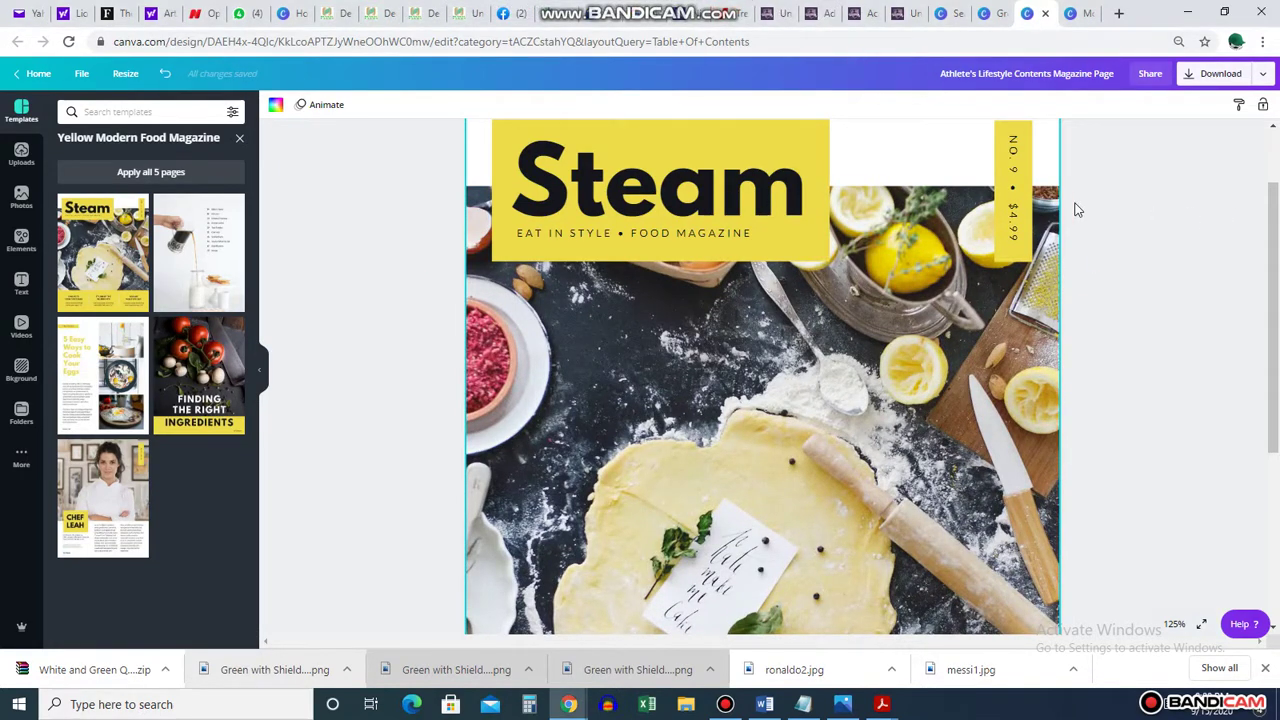
Step: Examine the "Steam" cover at 75% zoom, selecting its yellow banner and the "It's About the Ingredients" text
{"action": "left_click", "coordinate": [1175, 624]}
{"action": "left_click", "coordinate": [1163, 460]}
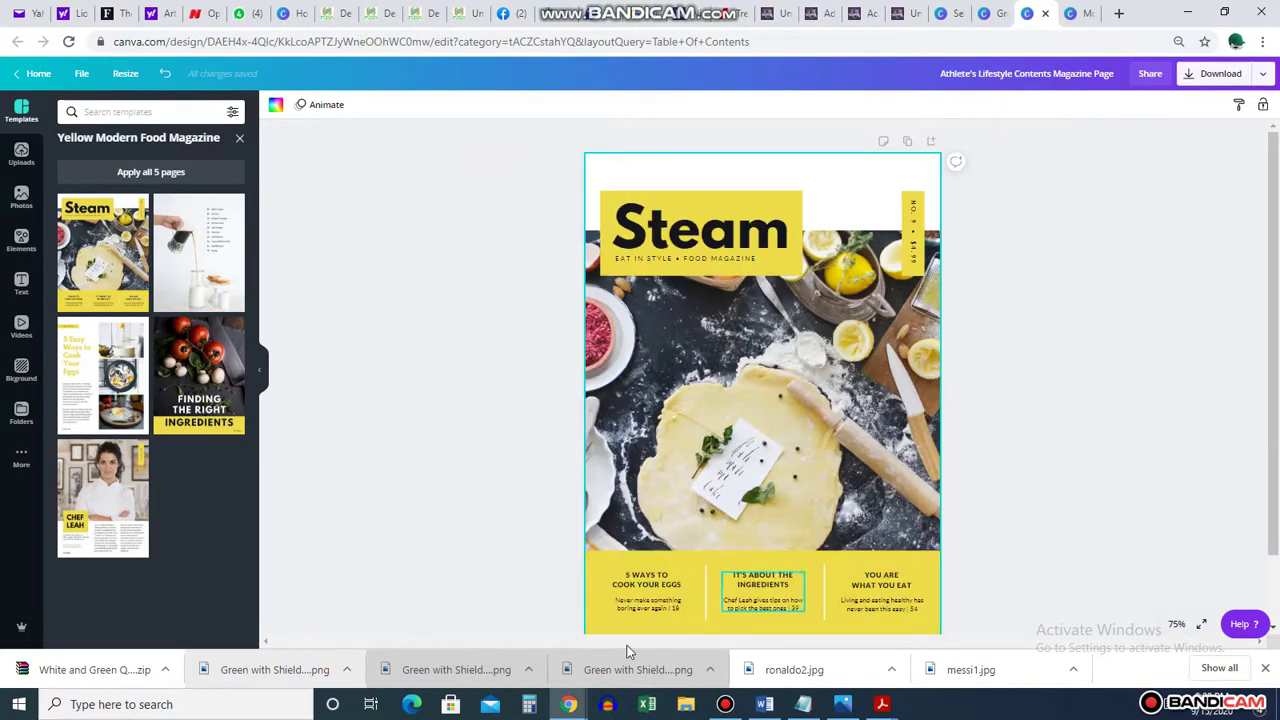
{"action": "left_click", "coordinate": [710, 250]}
{"action": "left_click", "coordinate": [927, 592]}
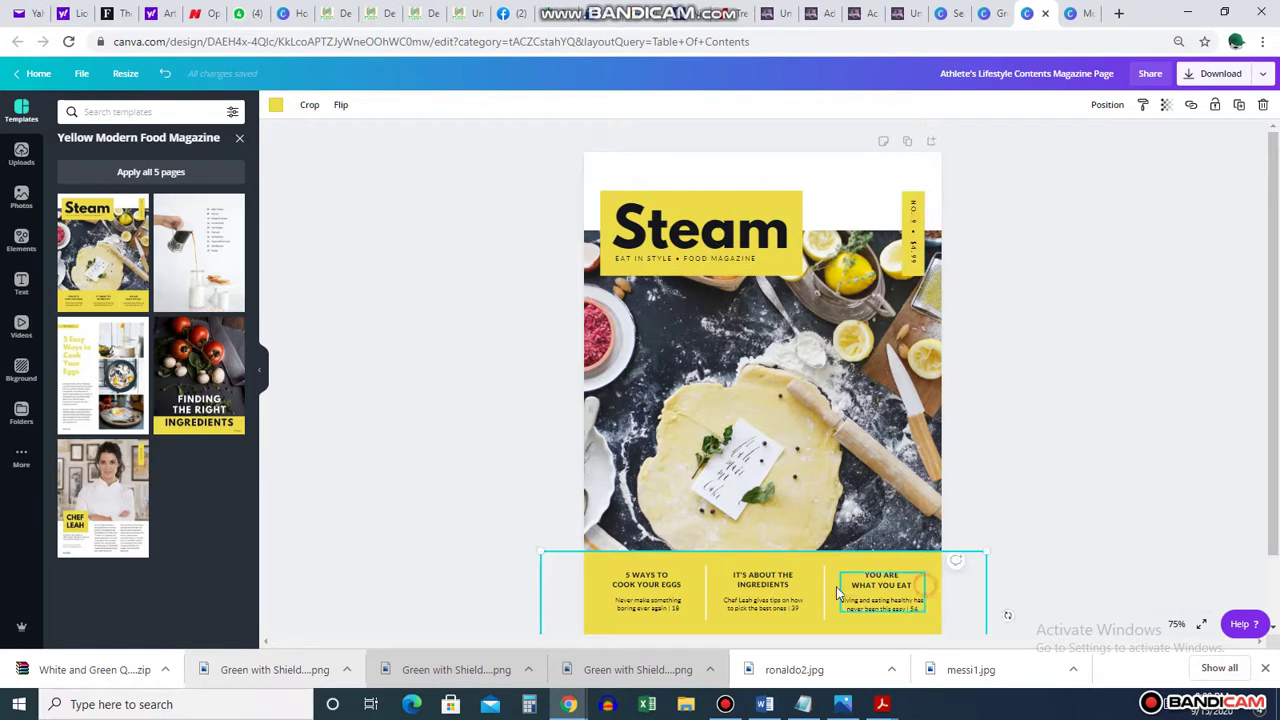
{"action": "left_click", "coordinate": [762, 588]}
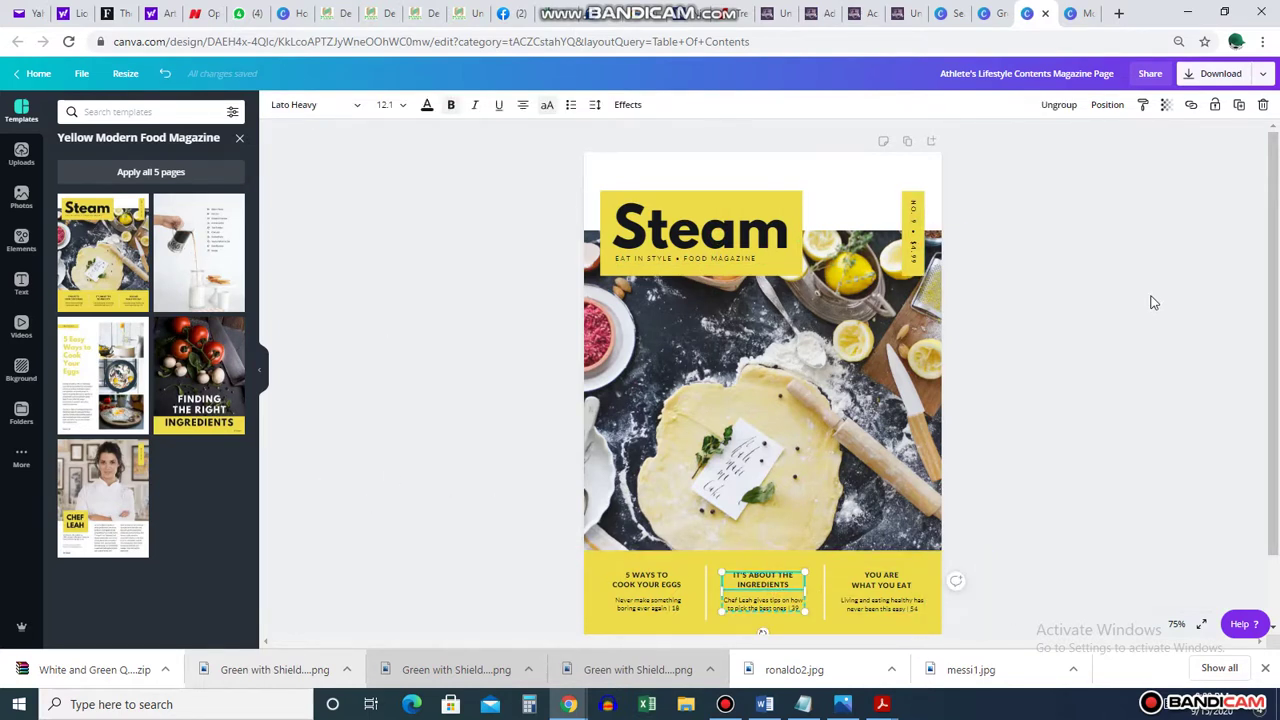
Step: Add a second page and apply the Yellow Modern Food Magazine contents layout with the coffee-pouring photo
{"action": "scroll", "coordinate": [900, 500], "scroll_direction": "down", "scroll_amount": 2}
{"action": "left_click", "coordinate": [750, 604]}
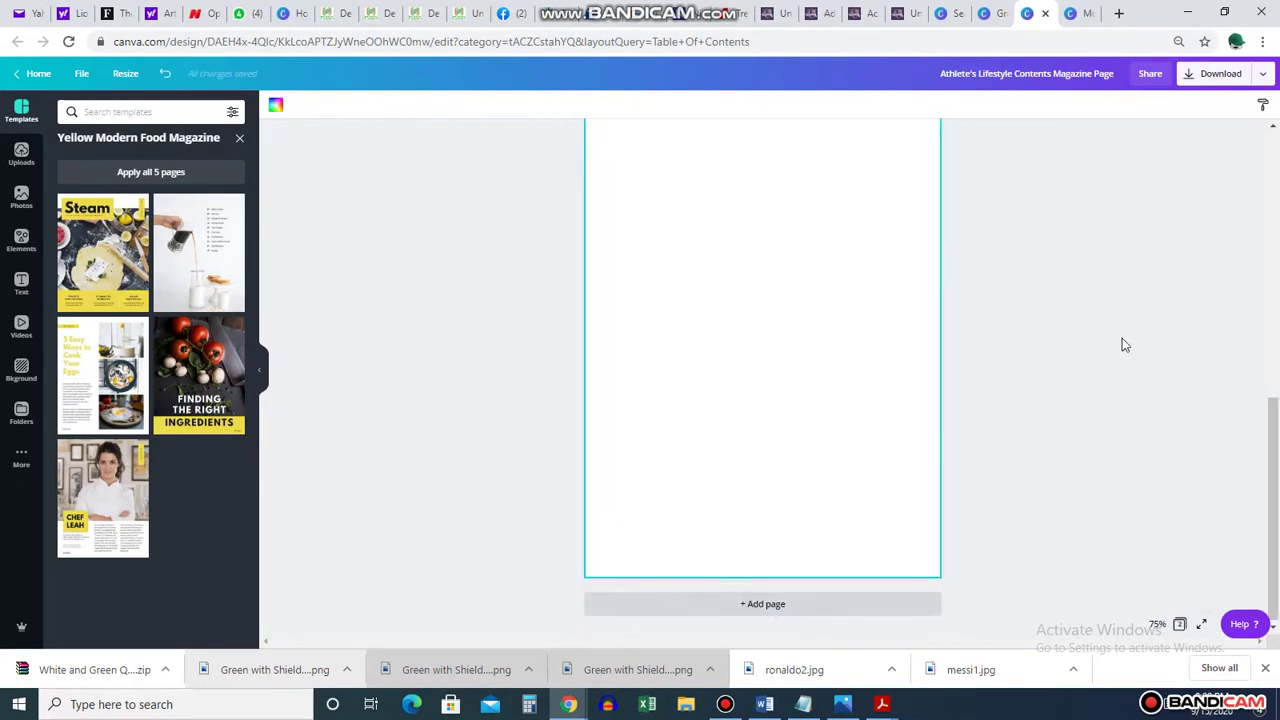
{"action": "left_click", "coordinate": [187, 270]}
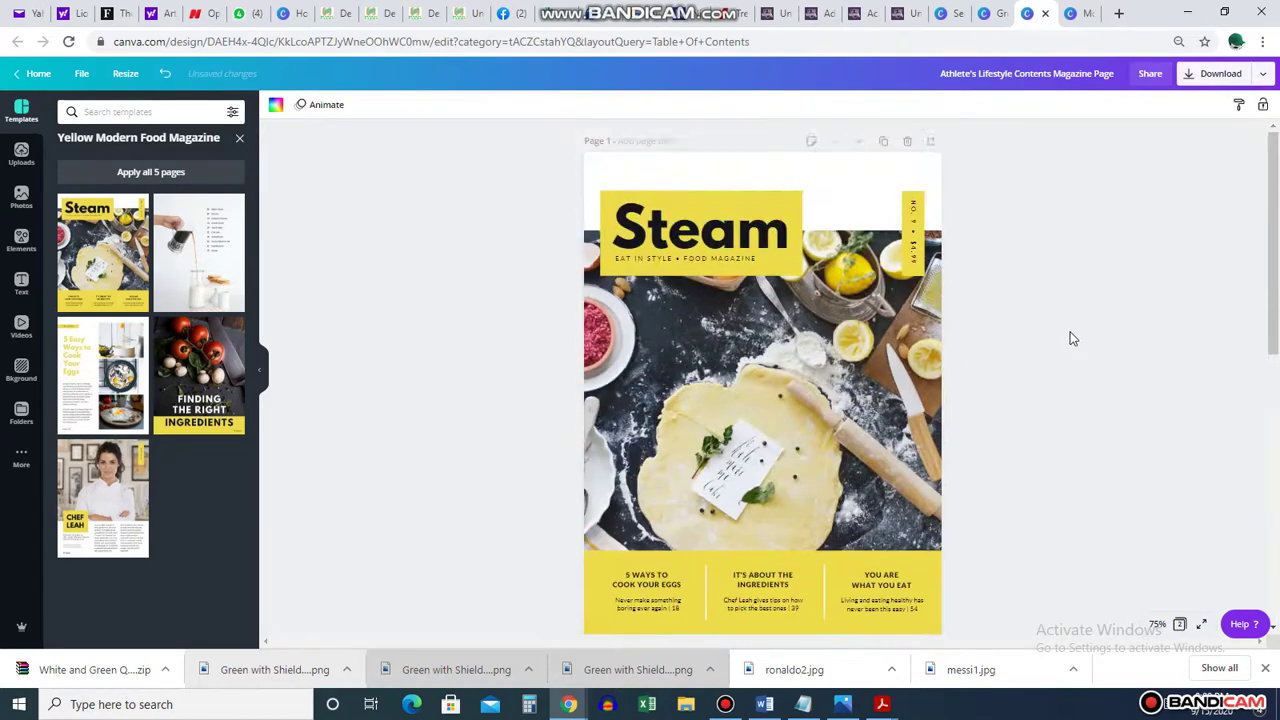
Step: Add a third page and apply the "5 Easy Ways to Cook Your Eggs" layout from the same magazine
{"action": "scroll", "coordinate": [1070, 339], "scroll_direction": "down", "scroll_amount": 2}
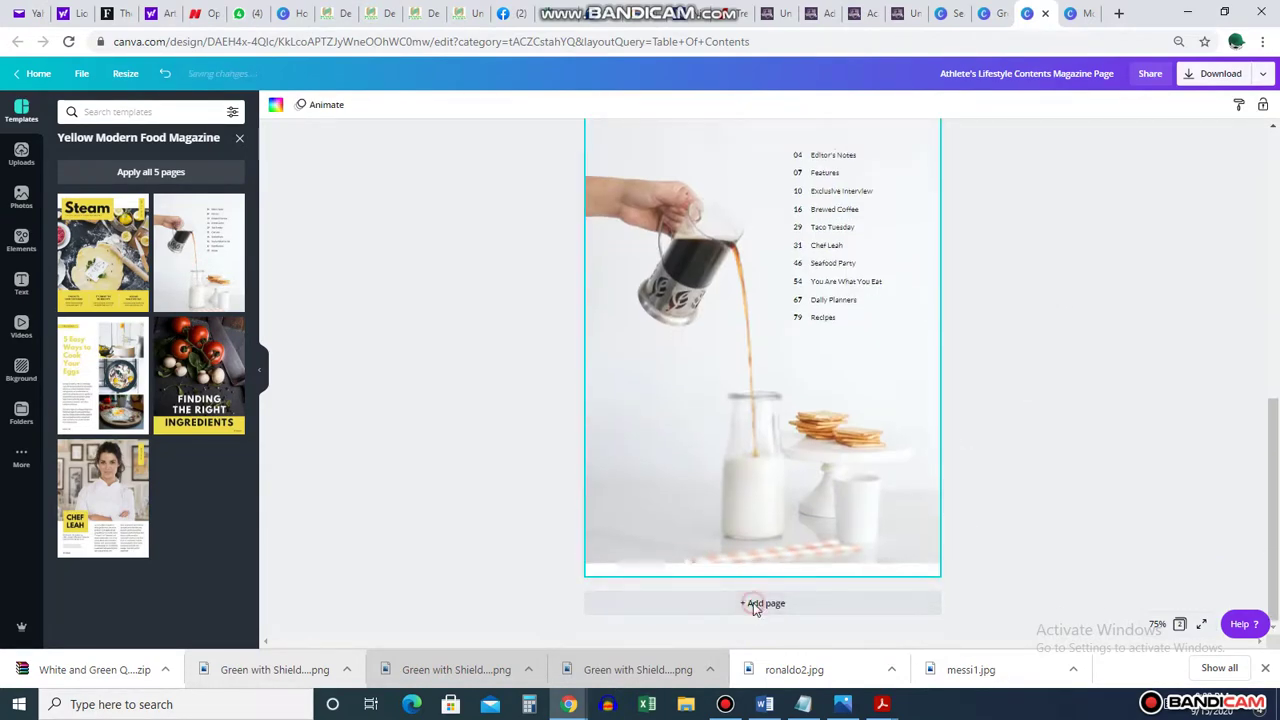
{"action": "left_click", "coordinate": [751, 603]}
{"action": "left_click", "coordinate": [118, 365]}
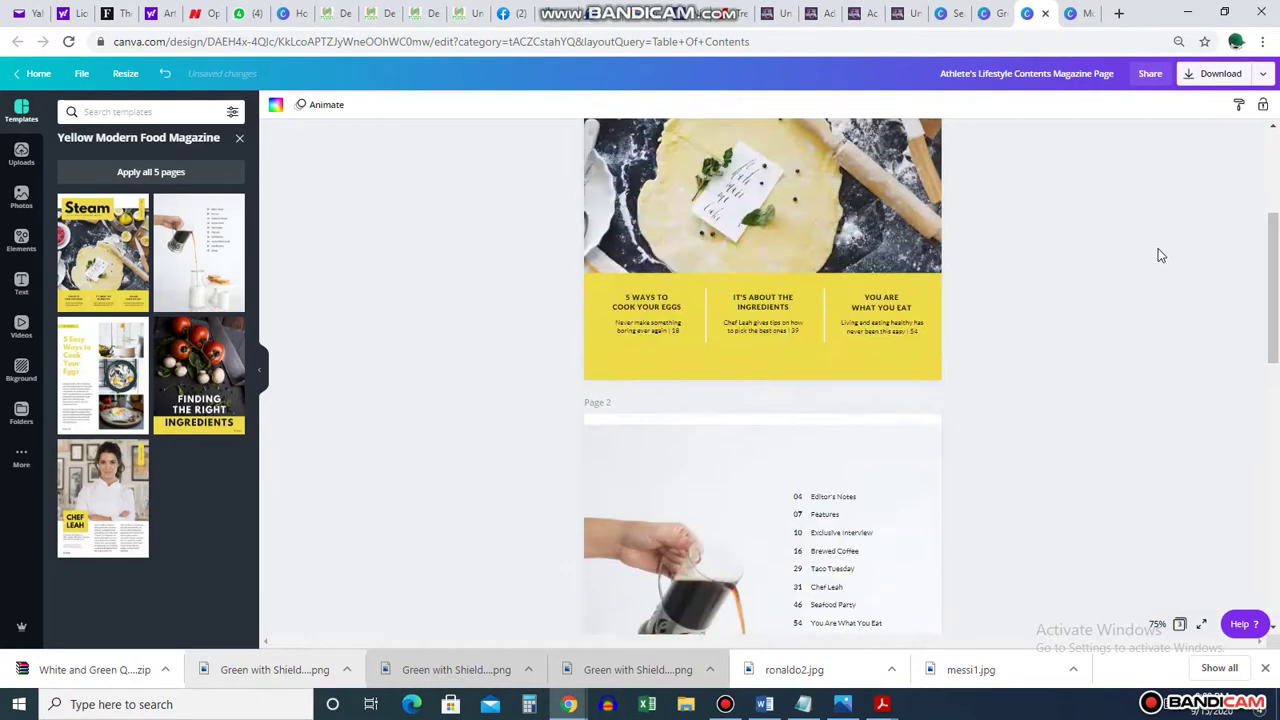
Step: Add a fourth page with the "Finding the Right Ingredients" layout and a fifth page with the chef profile layout
{"action": "scroll", "coordinate": [1155, 258], "scroll_direction": "down", "scroll_amount": 4}
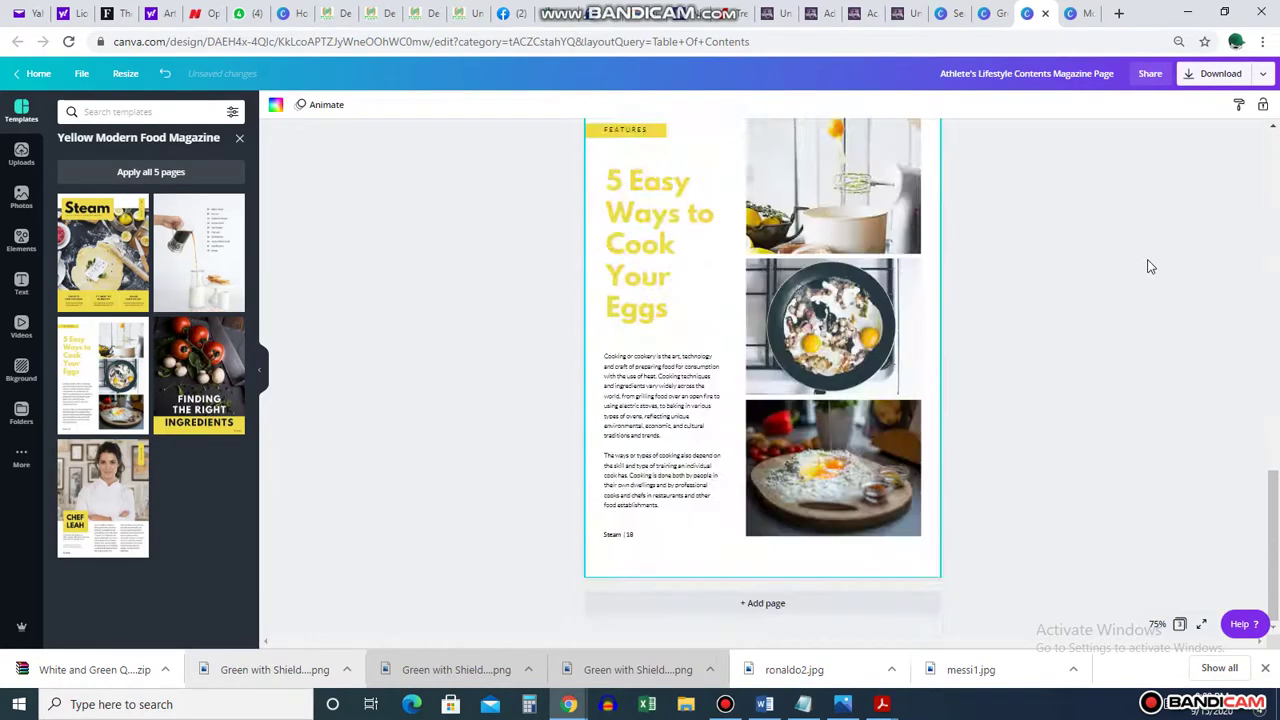
{"action": "left_click", "coordinate": [743, 607]}
{"action": "left_click", "coordinate": [228, 378]}
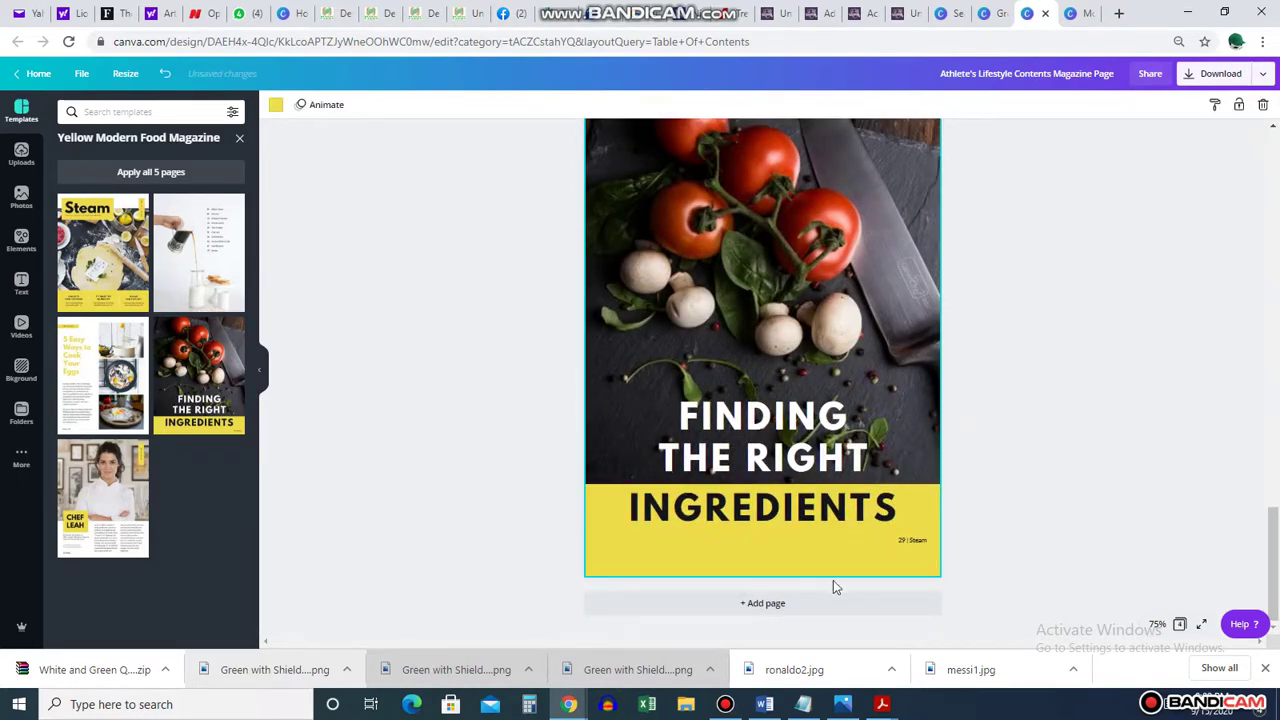
{"action": "key", "text": "ctrl+z"}
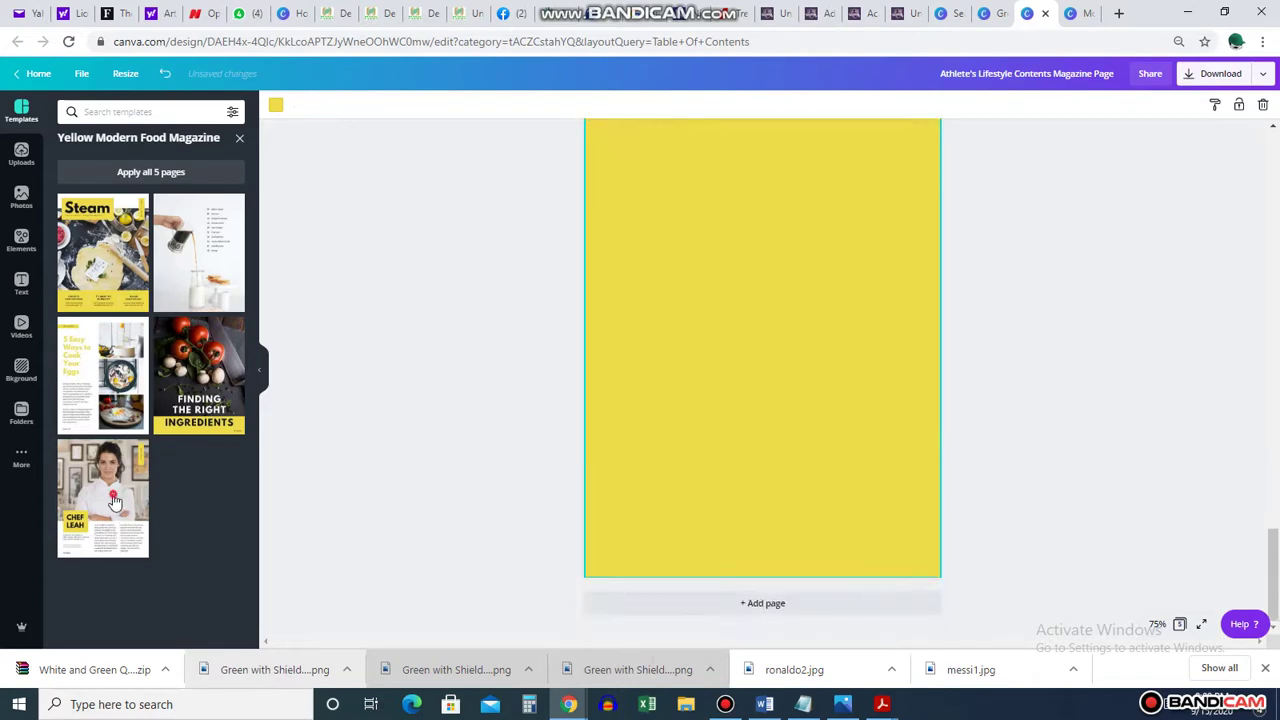
{"action": "left_click", "coordinate": [115, 503]}
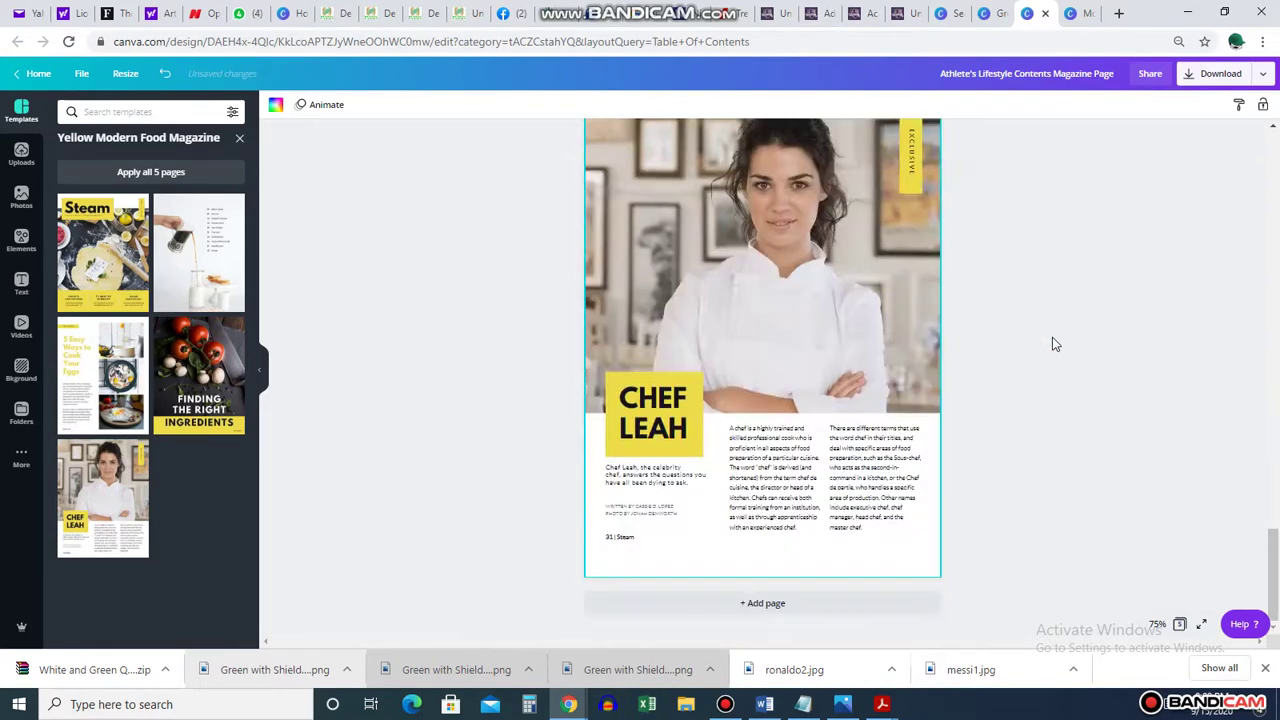
{"action": "left_click", "coordinate": [786, 326]}
{"action": "left_click", "coordinate": [1237, 105]}
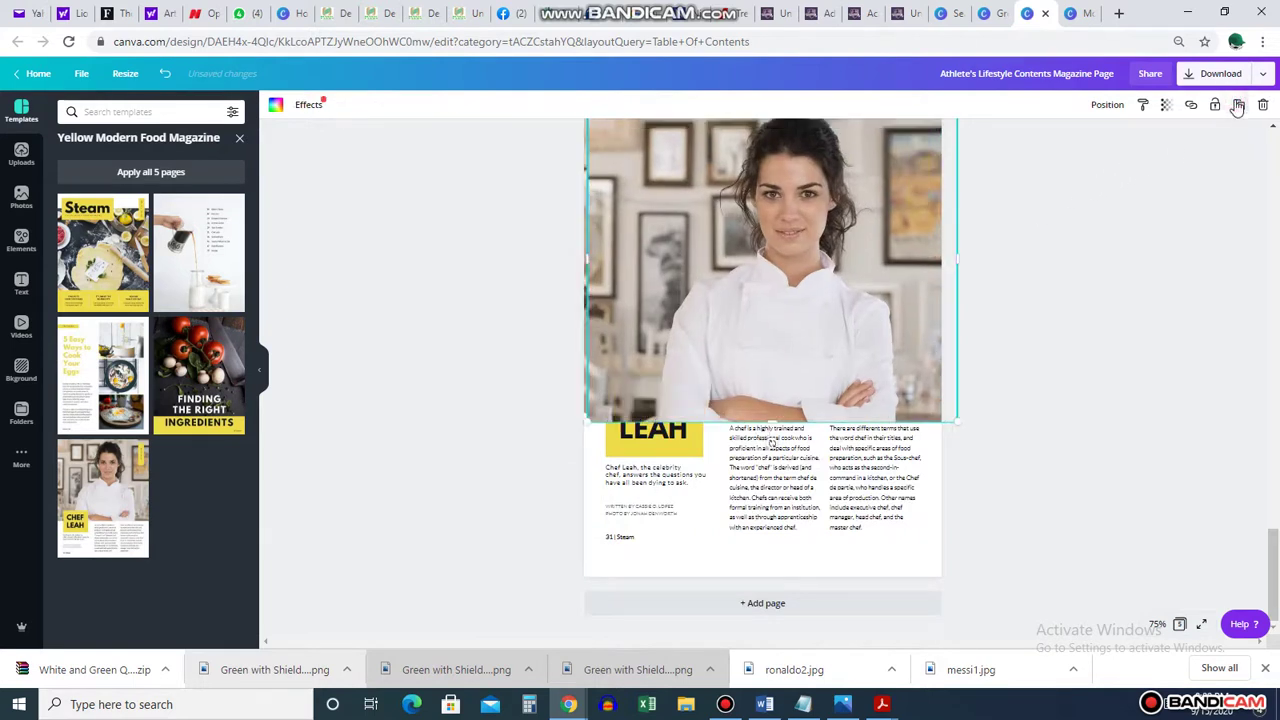
{"action": "key", "text": "ctrl+z"}
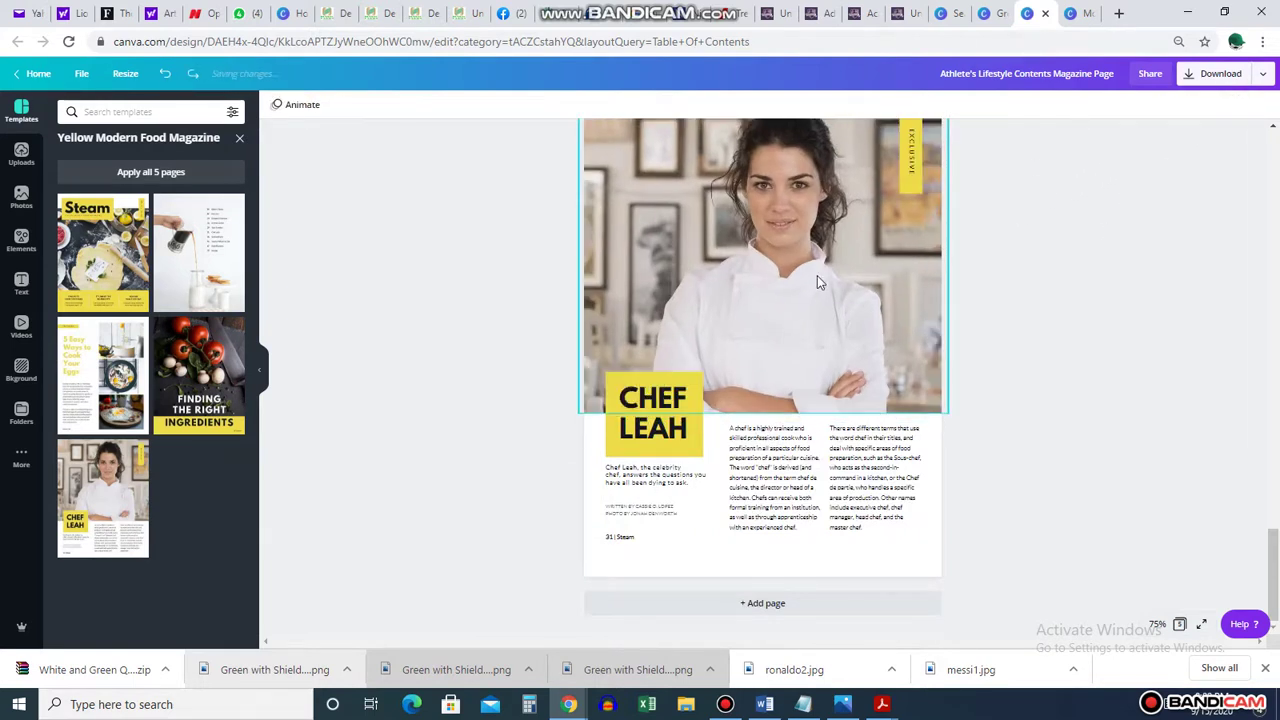
Step: Duplicate the chef profile page and delete the portrait photo and its empty frame from the copy
{"action": "scroll", "coordinate": [1061, 293], "scroll_direction": "up", "scroll_amount": 3}
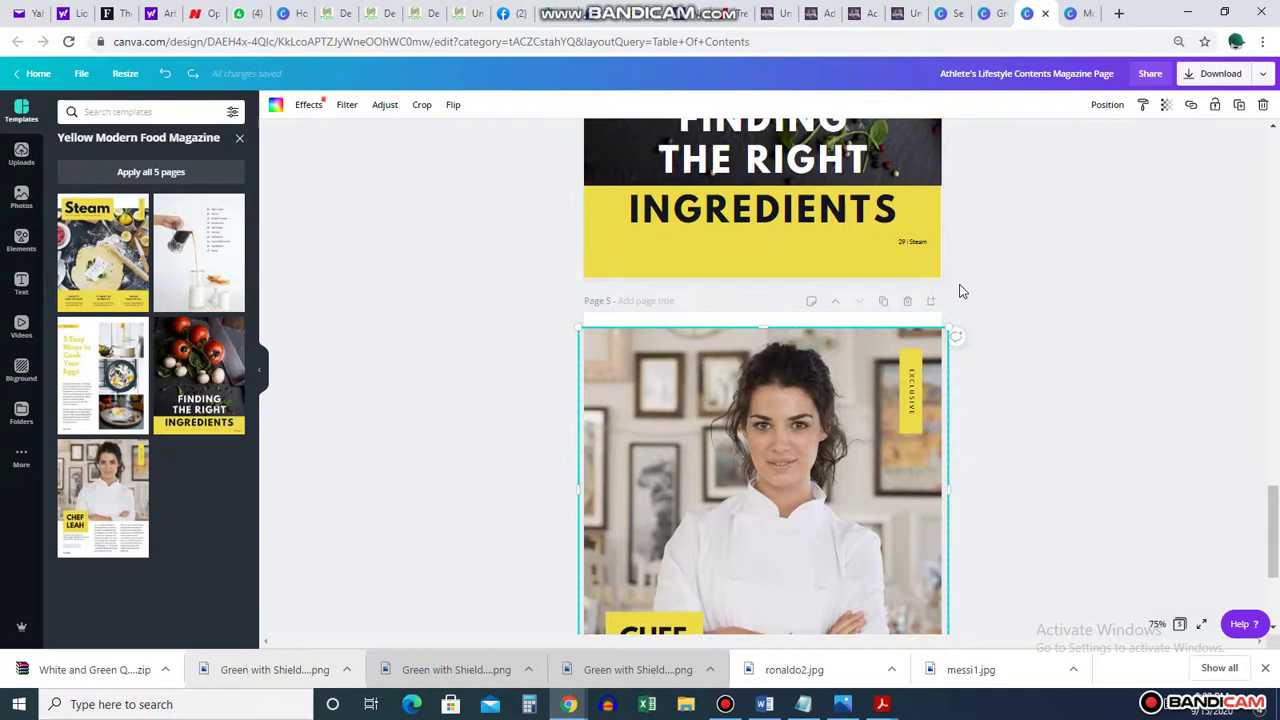
{"action": "left_click", "coordinate": [884, 303]}
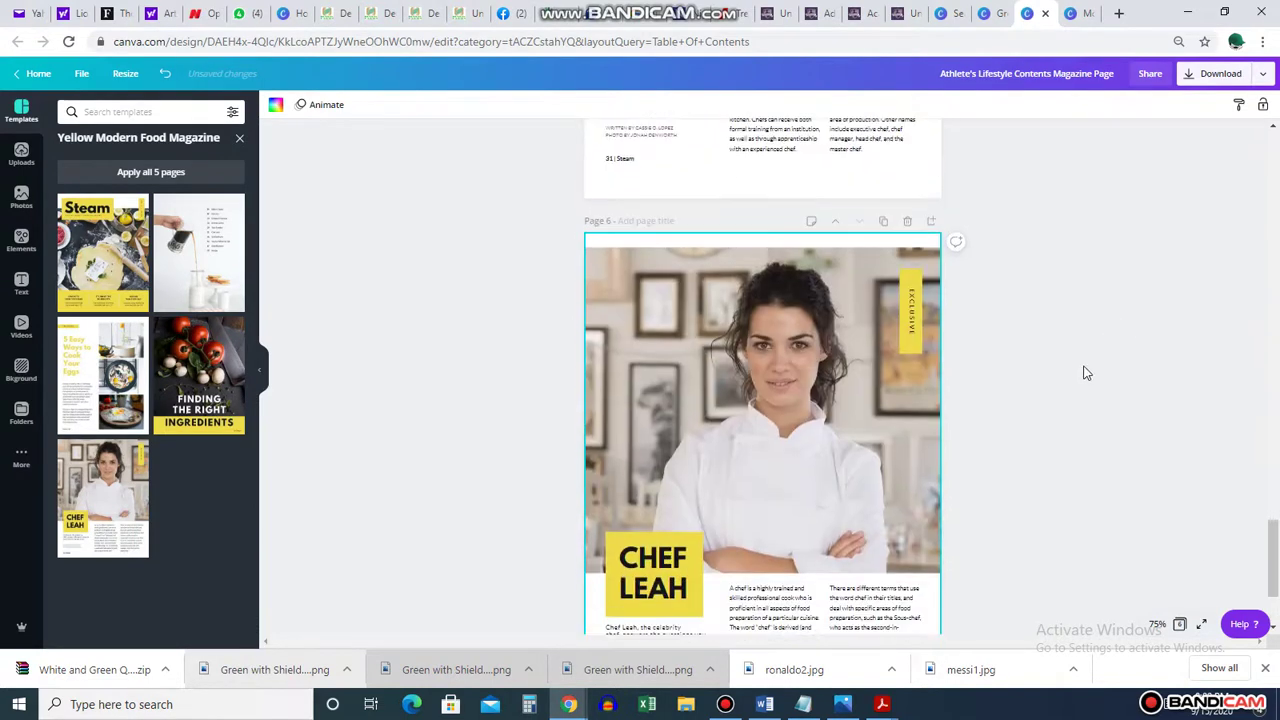
{"action": "left_click", "coordinate": [847, 376]}
{"action": "key", "text": "Delete"}
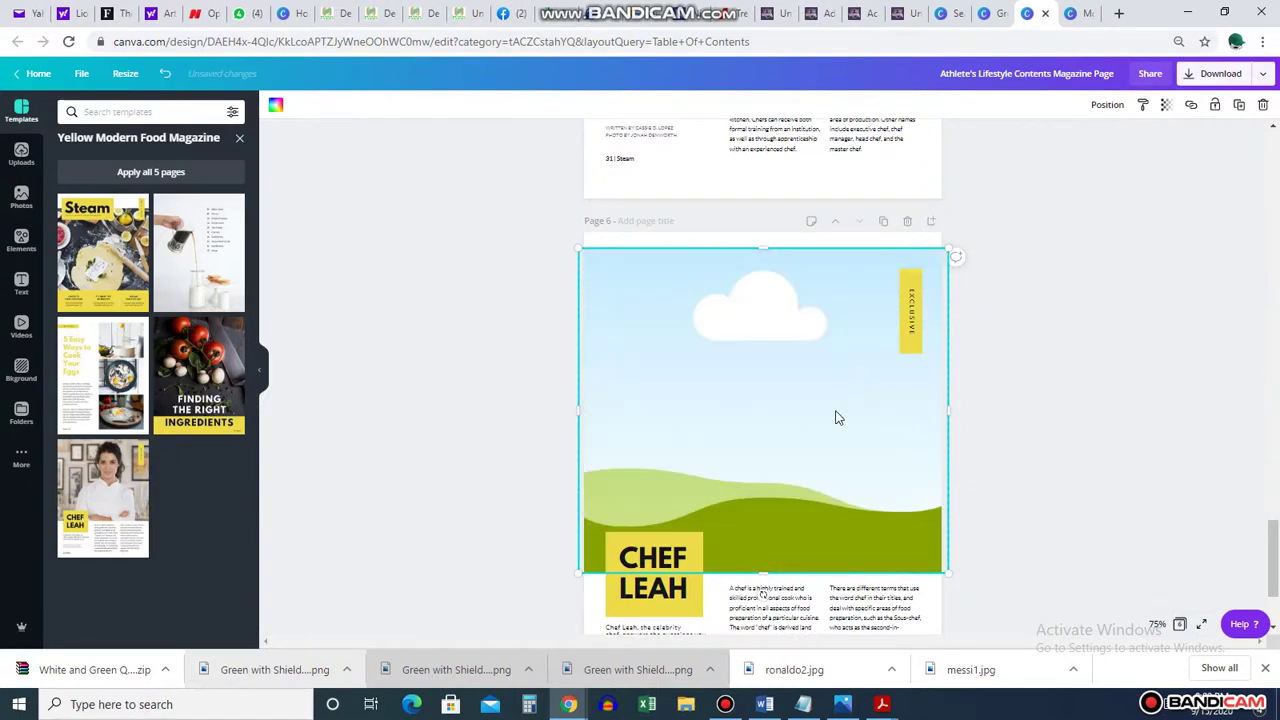
{"action": "key", "text": "Delete"}
Step: Move the two body text columns on page 6 up into the empty area near the top of the page
{"action": "scroll", "coordinate": [1120, 354], "scroll_direction": "down", "scroll_amount": 2}
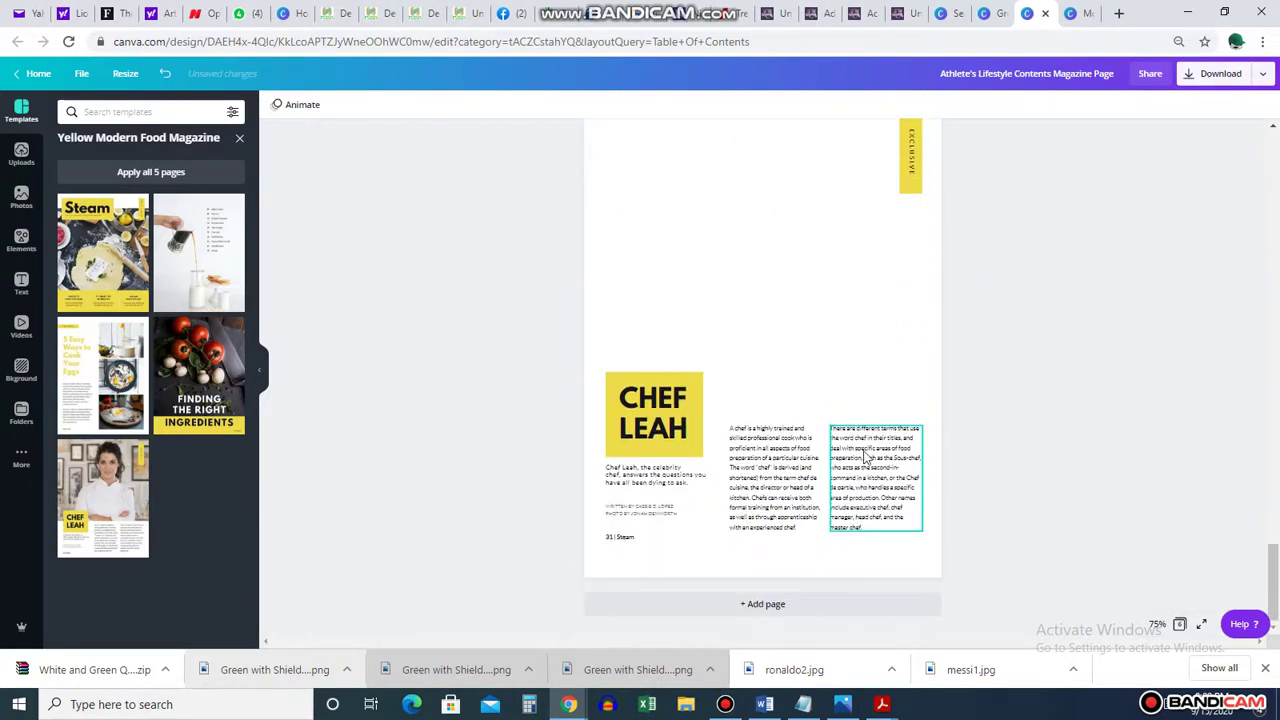
{"action": "left_click_drag", "start_coordinate": [775, 480], "coordinate": [765, 212]}
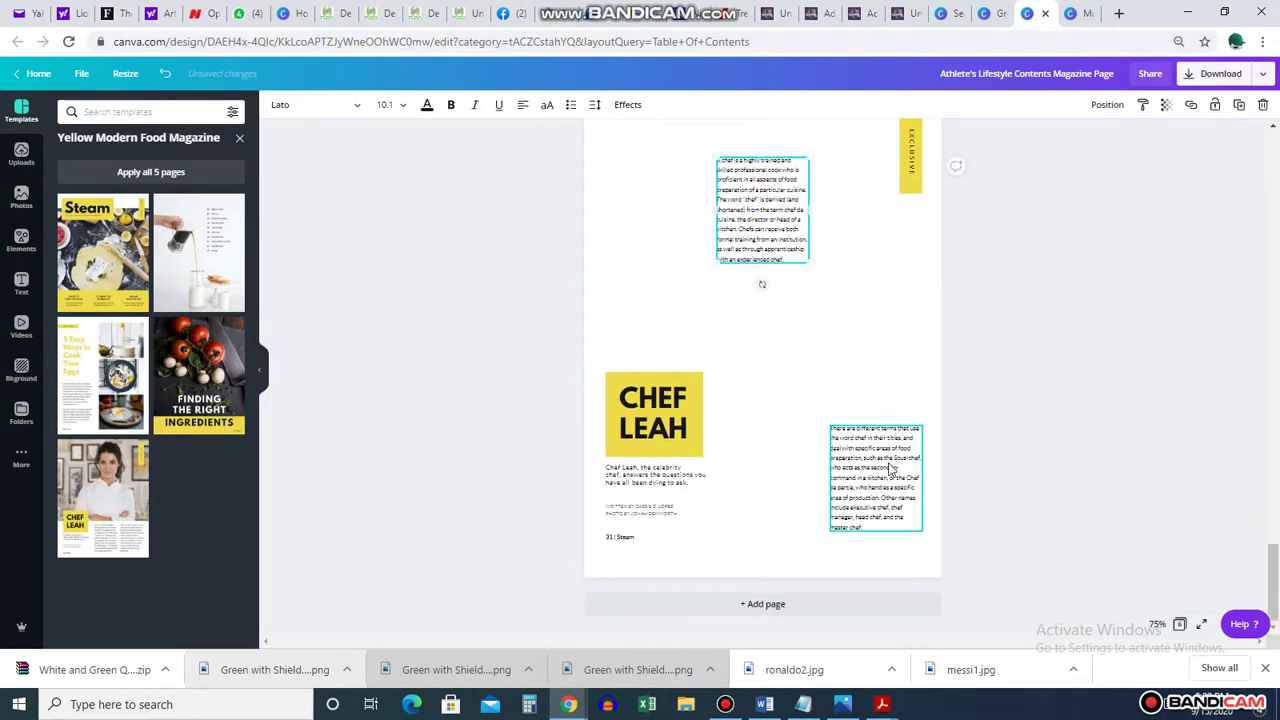
{"action": "left_click_drag", "start_coordinate": [875, 470], "coordinate": [887, 193]}
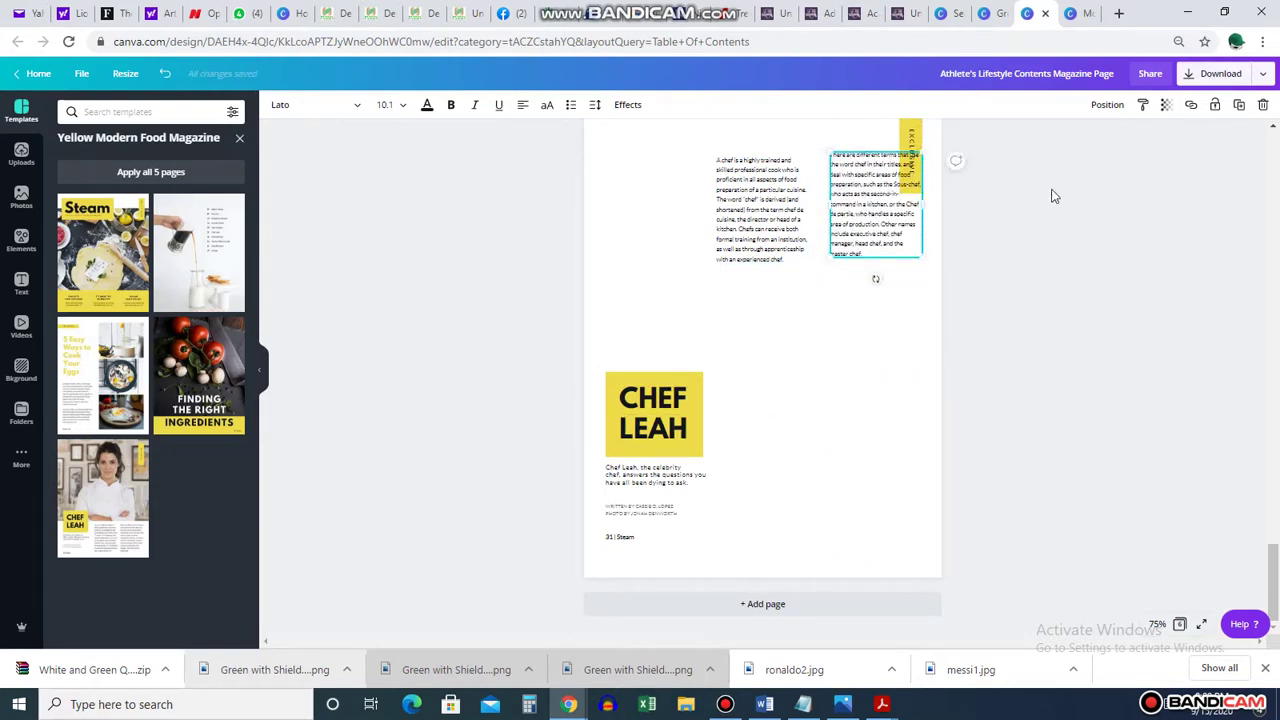
Step: Move the yellow chef title block and its intro text on page 6 up beside the two body text columns
{"action": "scroll", "coordinate": [1052, 196], "scroll_direction": "up", "scroll_amount": 2}
{"action": "left_click", "coordinate": [619, 420]}
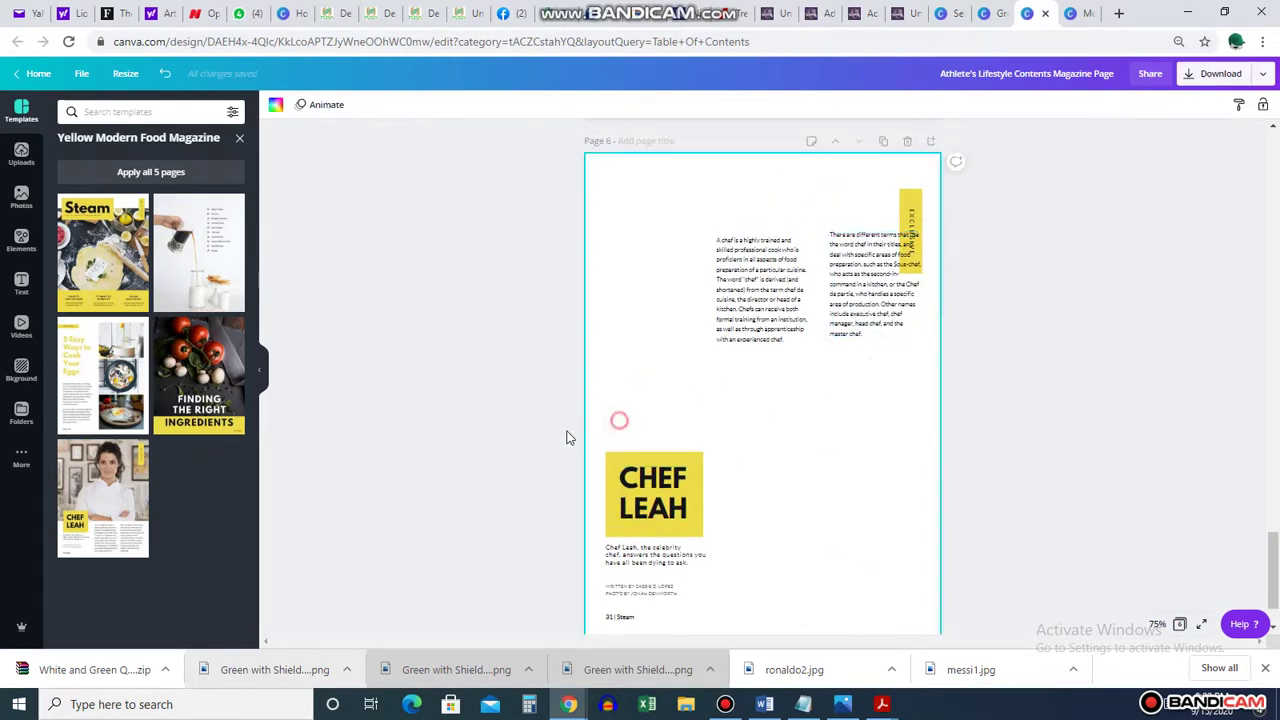
{"action": "left_click_drag", "start_coordinate": [556, 430], "coordinate": [632, 270]}
{"action": "left_click_drag", "start_coordinate": [614, 572], "coordinate": [614, 367]}
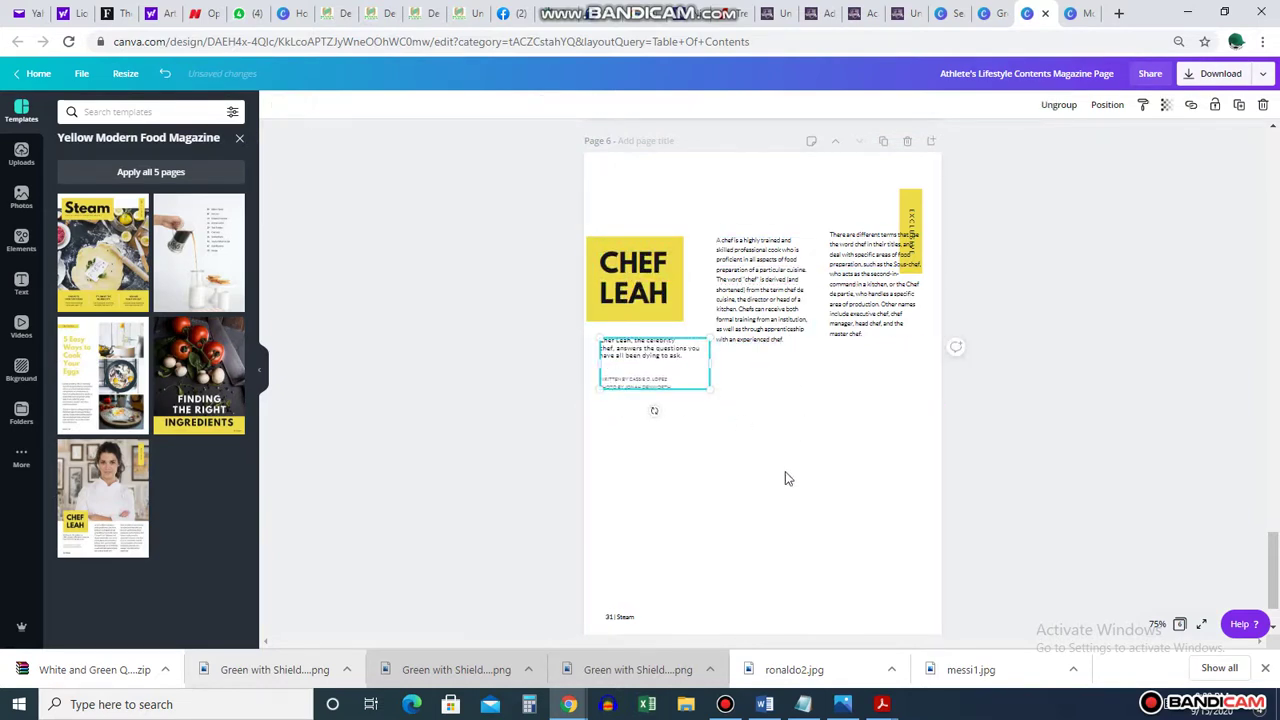
Step: Insert the recently used woman's close-up photo on page 6 and fit it about 12.2 wide beneath the two body text columns
{"action": "left_click", "coordinate": [24, 195]}
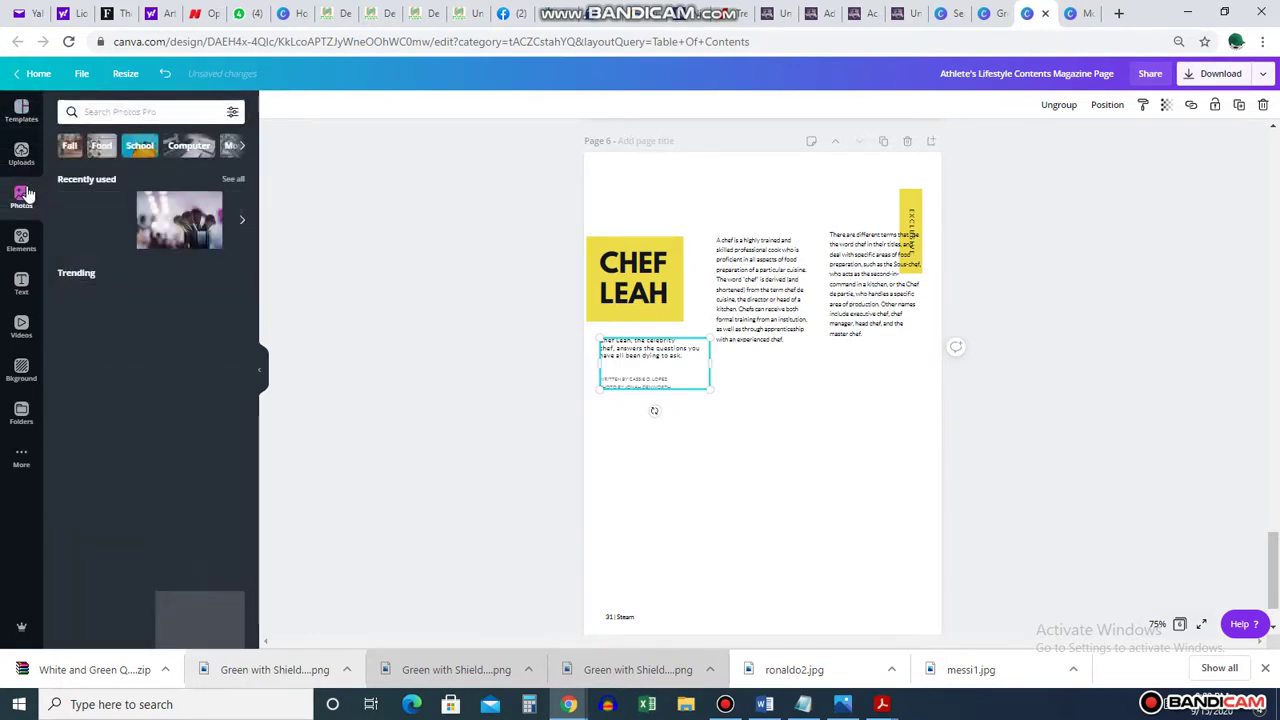
{"action": "left_click", "coordinate": [90, 218]}
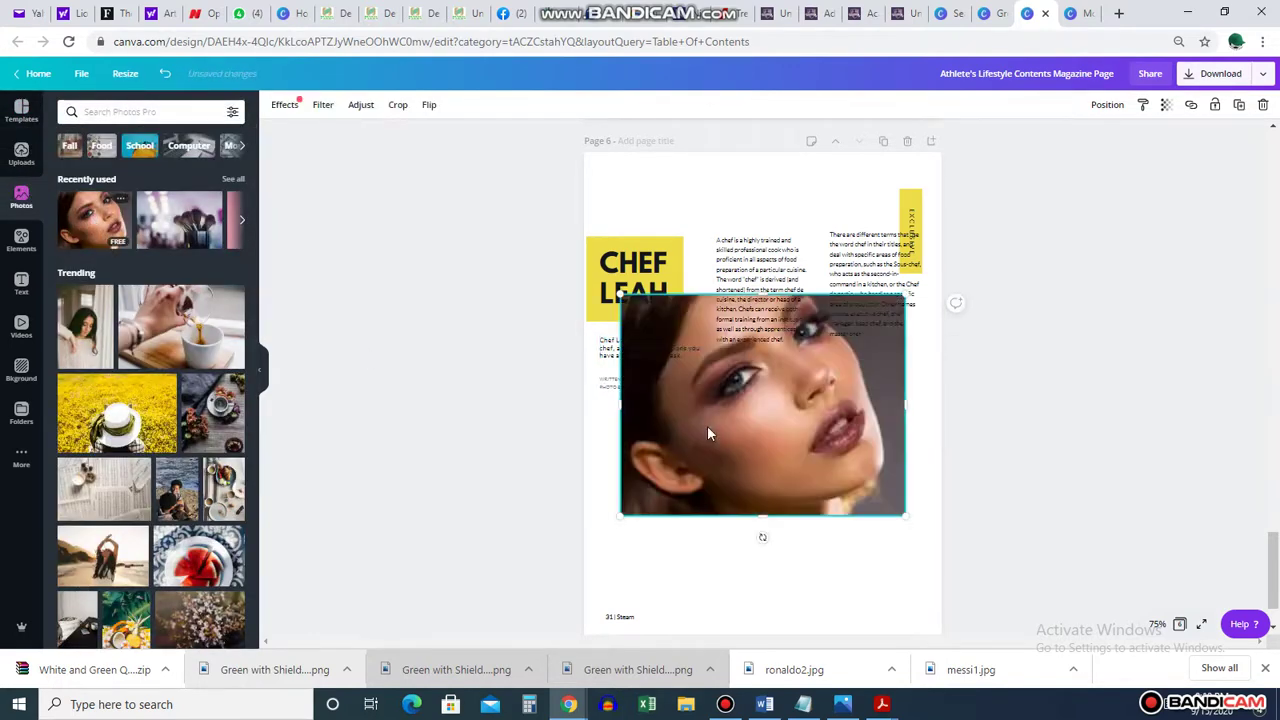
{"action": "left_click_drag", "start_coordinate": [873, 465], "coordinate": [752, 400]}
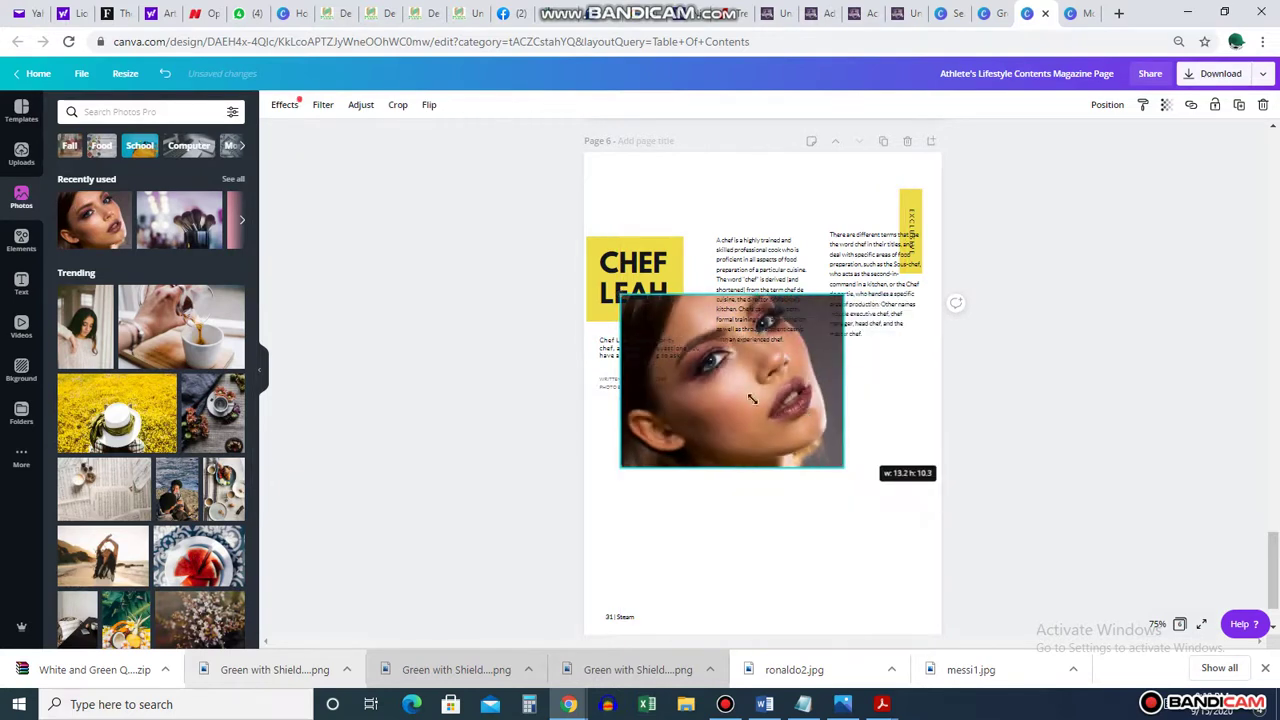
{"action": "left_click_drag", "start_coordinate": [765, 455], "coordinate": [796, 536]}
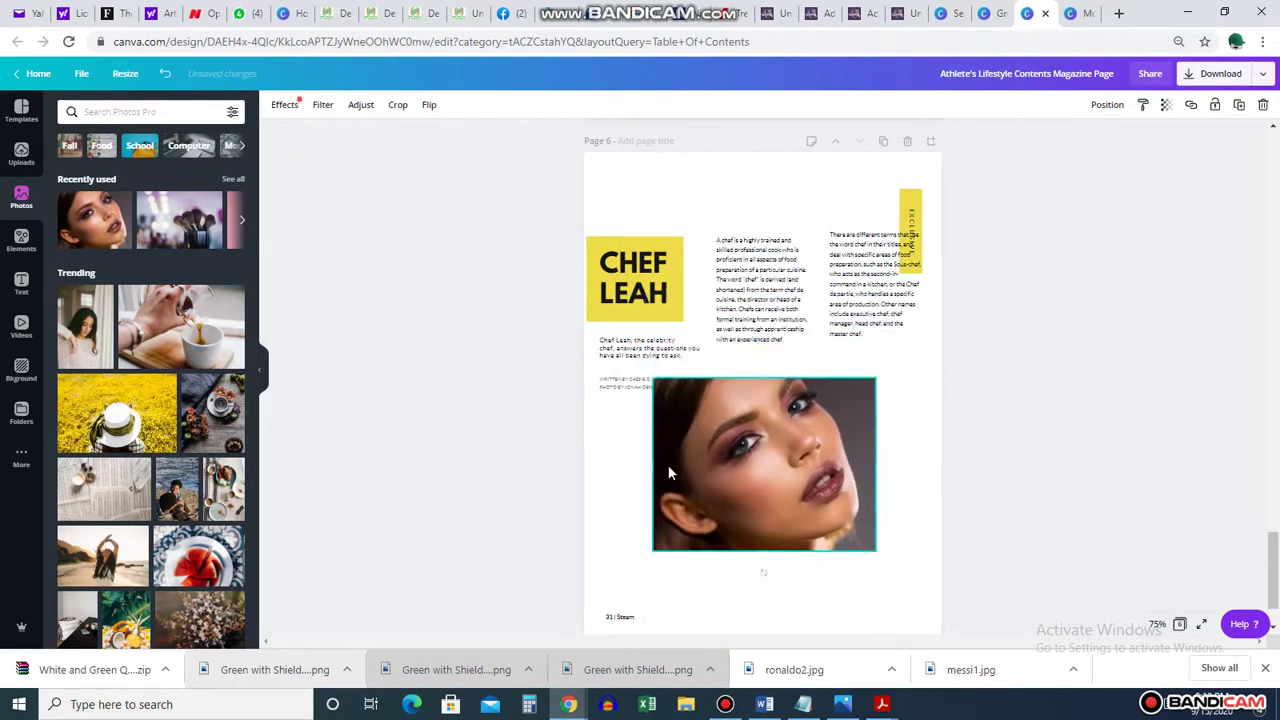
{"action": "left_click_drag", "start_coordinate": [621, 461], "coordinate": [612, 462]}
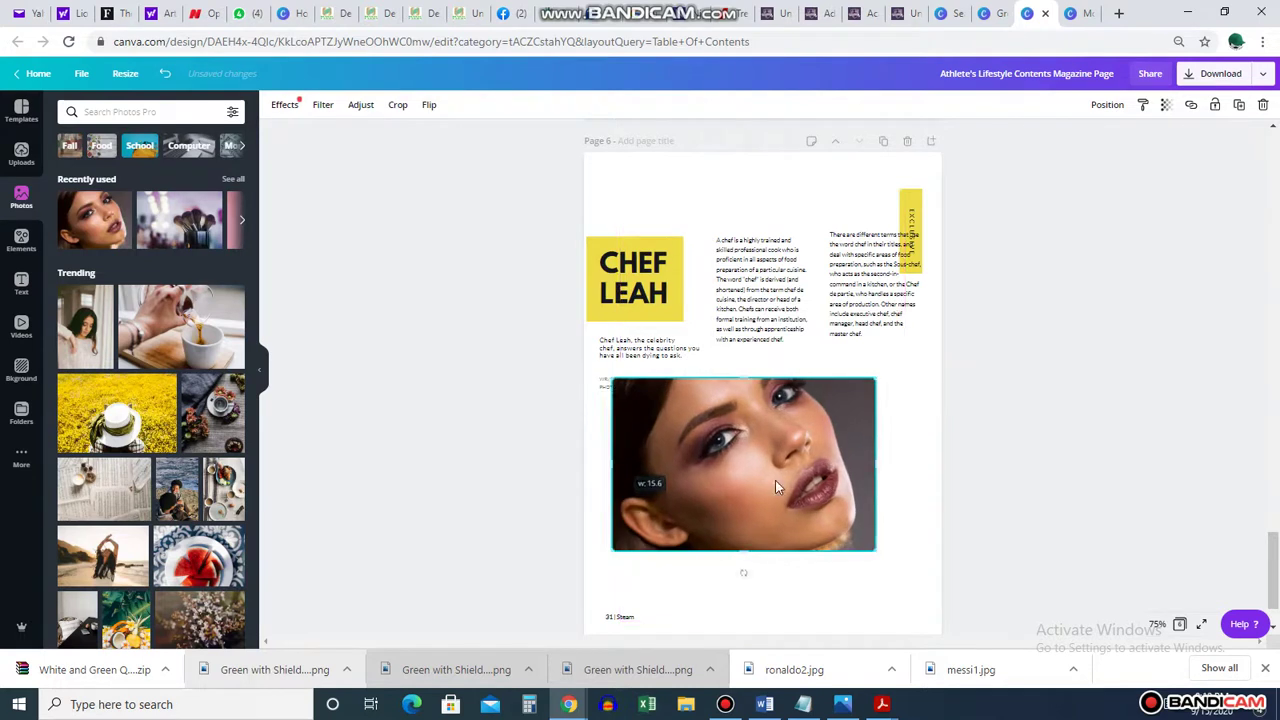
{"action": "left_click_drag", "start_coordinate": [876, 470], "coordinate": [723, 436]}
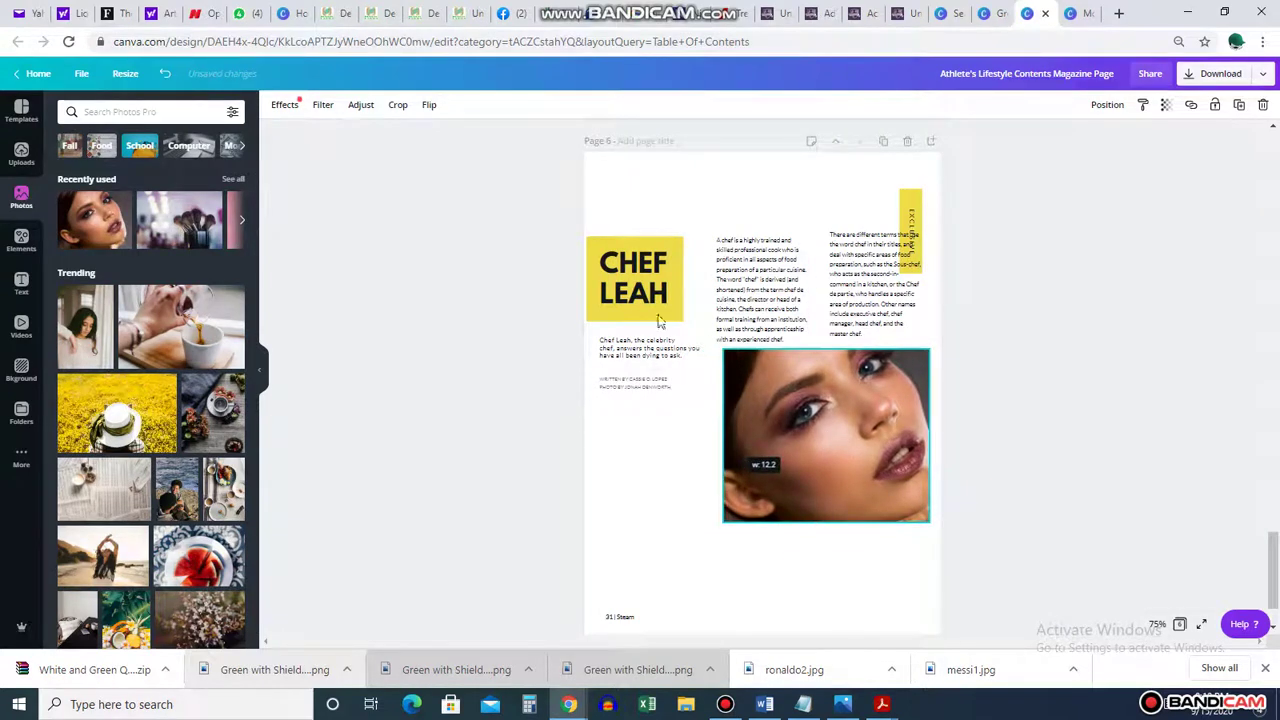